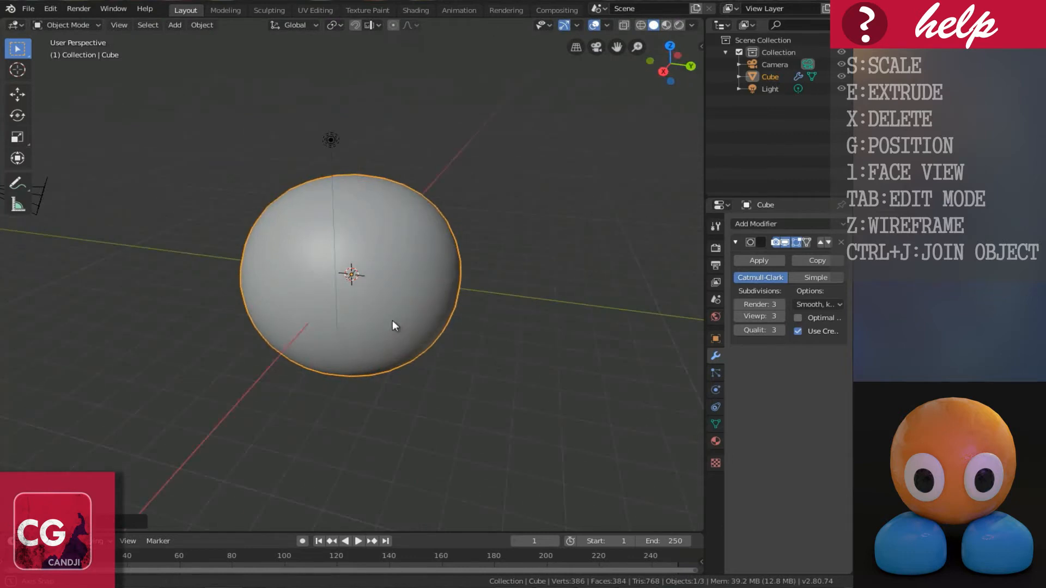
Step: Add a cube mesh and move it down along Z to sit just below the rounded head
middle_click_drag(476, 393, 395, 353)
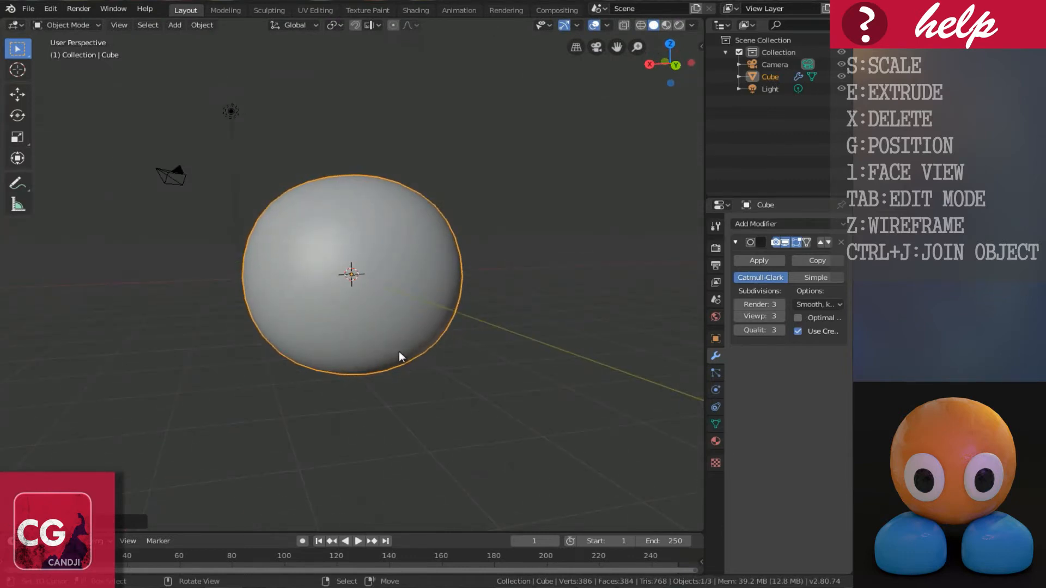
key("KP_3")
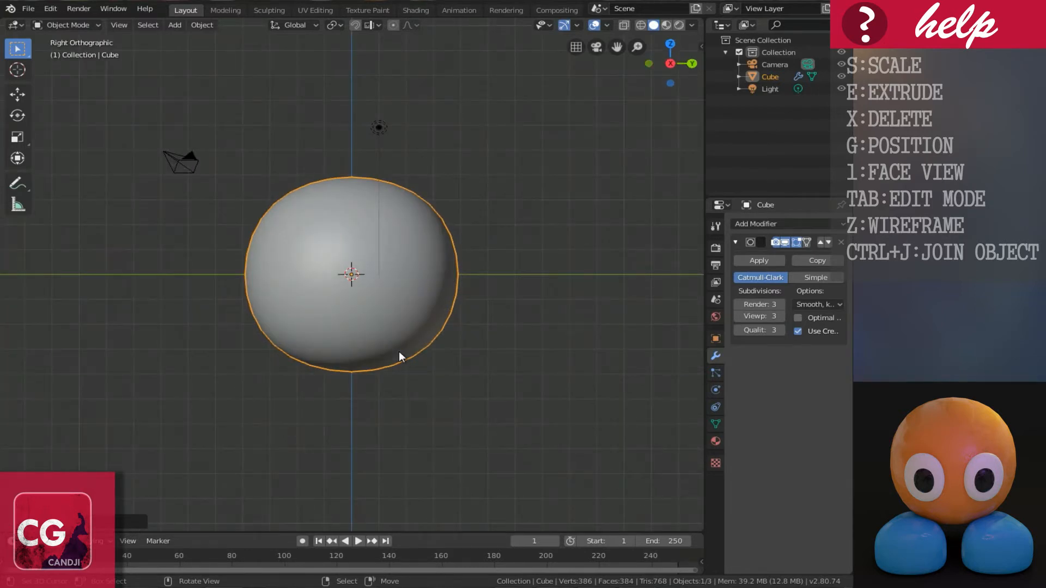
key("shift+a")
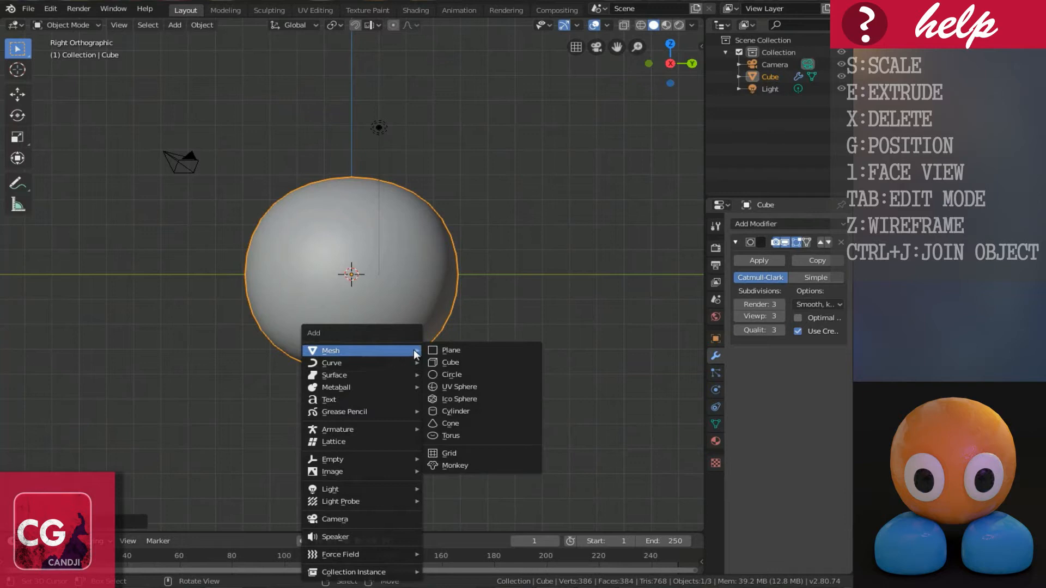
left_click(442, 363)
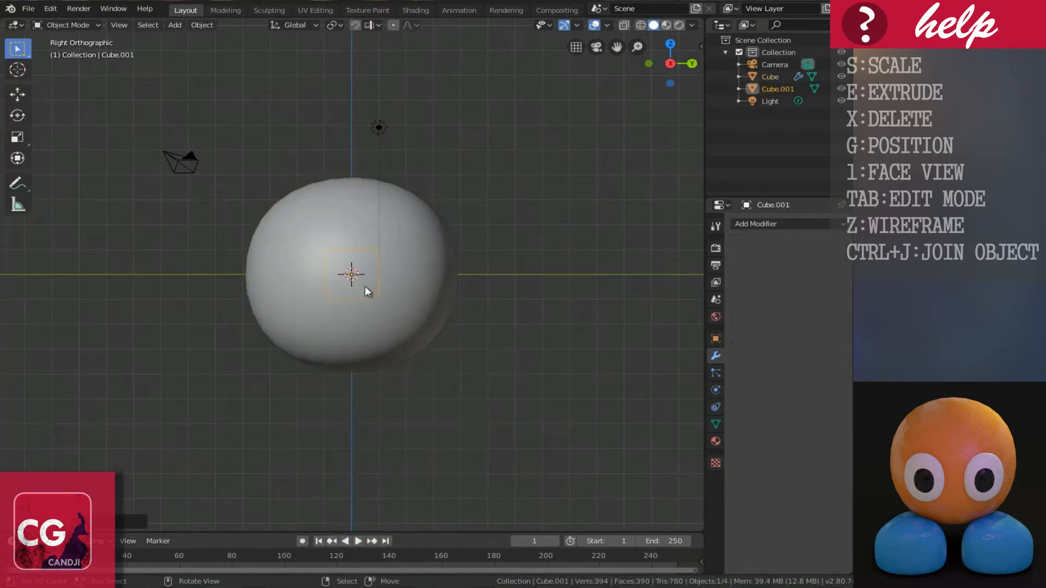
left_click(17, 94)
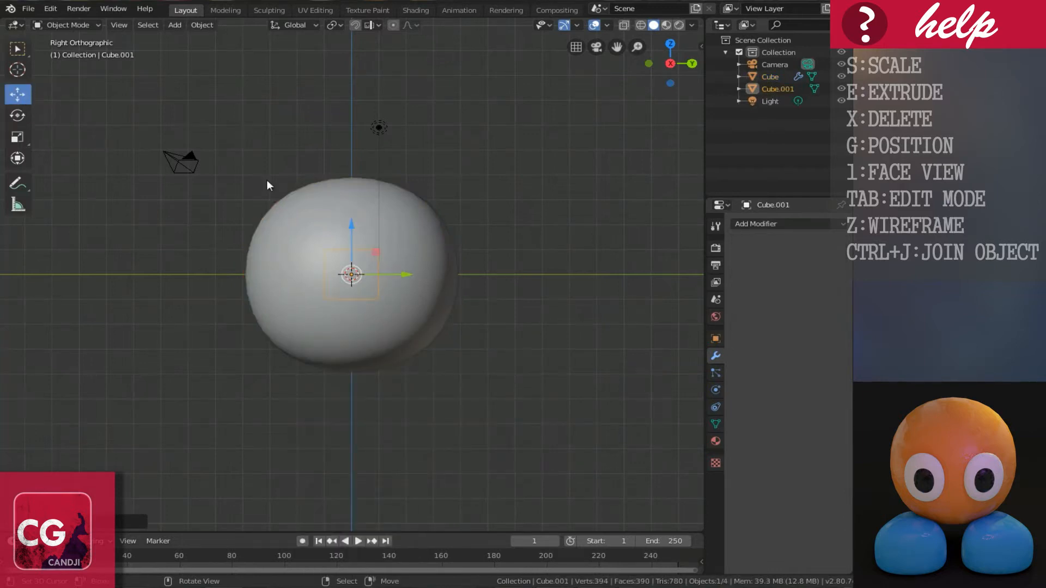
left_click_drag(353, 224, 358, 354)
scroll(334, 291, "down", 5, "shift")
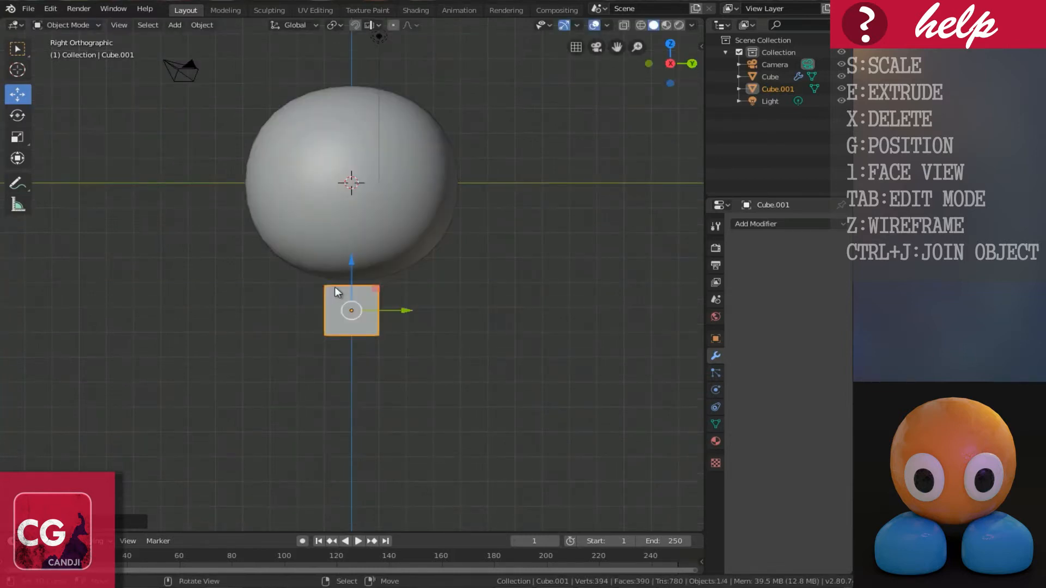
Step: In Edit Mode, pull the new cube's front face out along negative Y and scale that face up about 2.8 times
key("Tab")
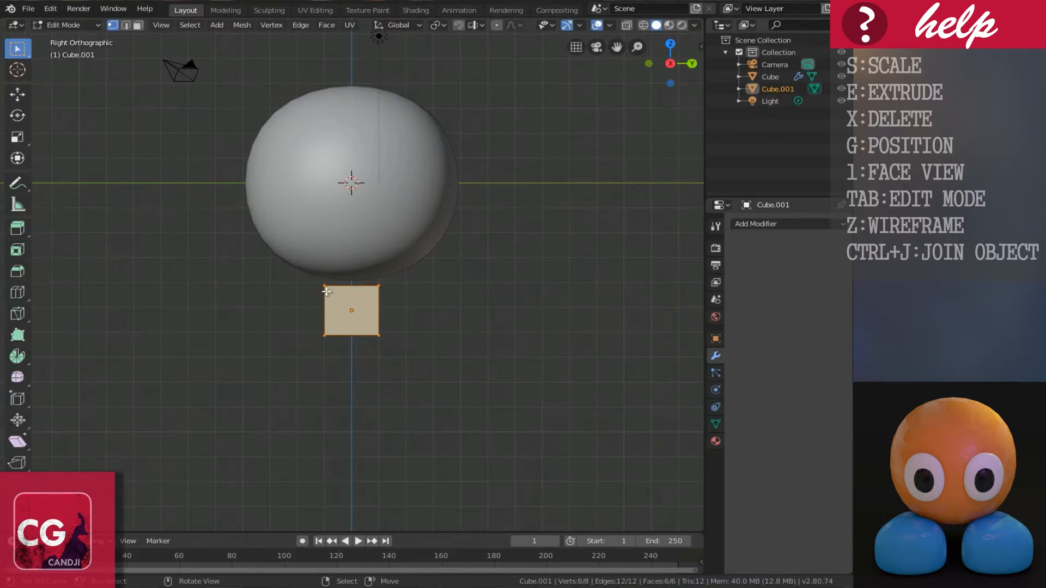
key("shift+z")
left_click(325, 330)
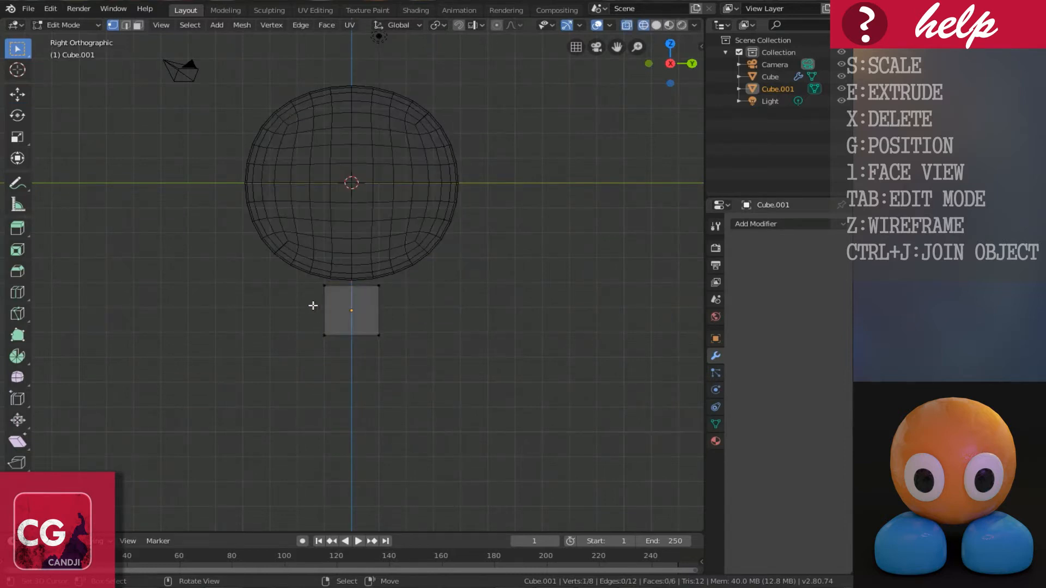
key("b")
left_click_drag(297, 269, 355, 377)
left_click(17, 95)
left_click_drag(376, 307, 253, 305)
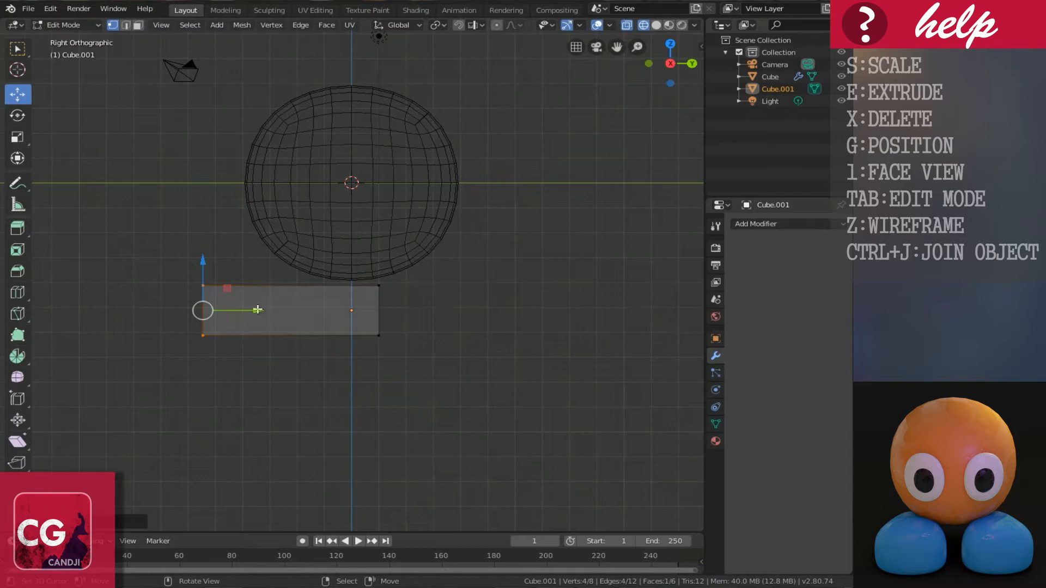
key("s")
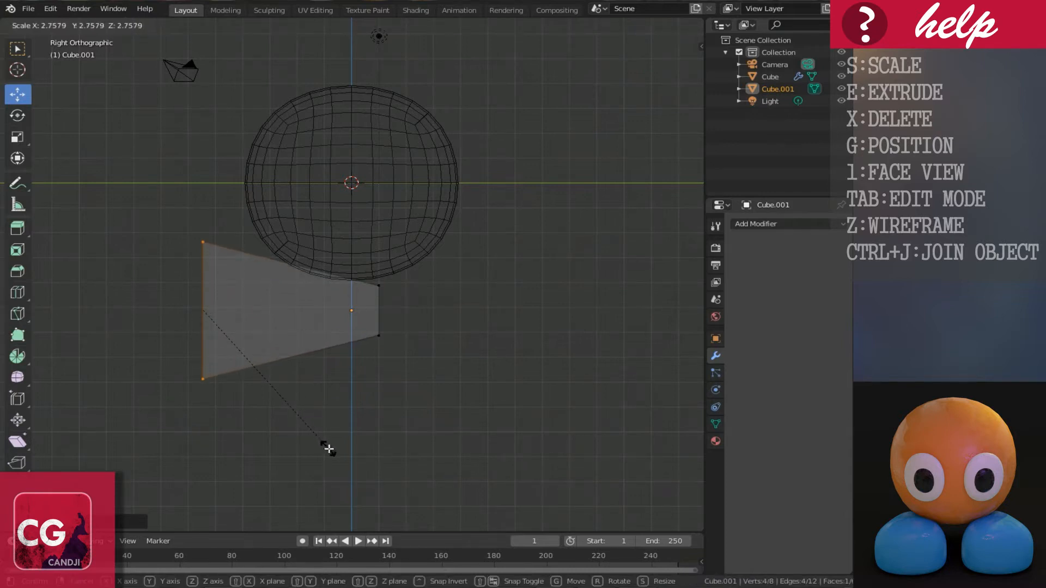
left_click(331, 454)
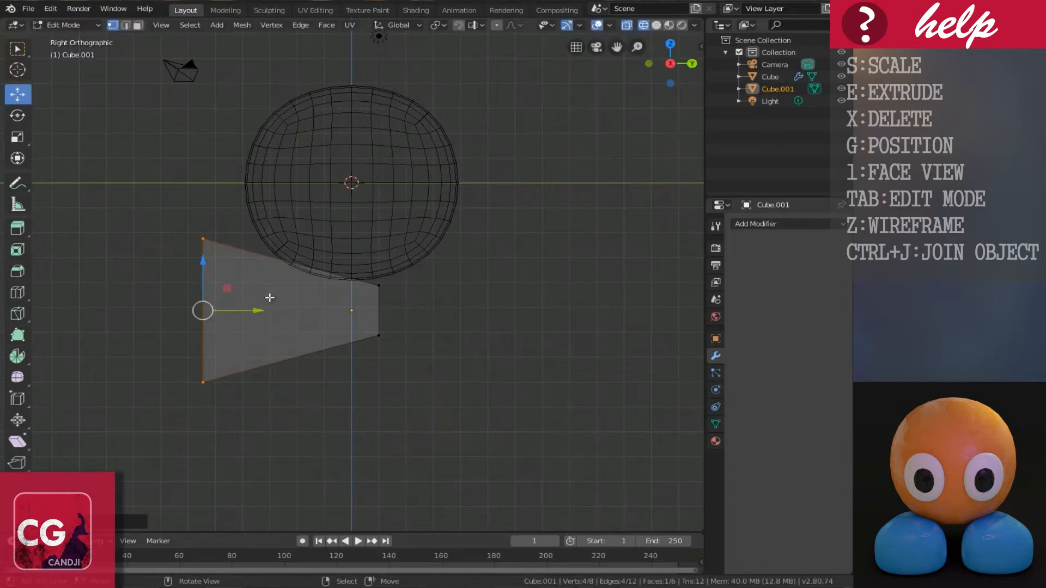
Step: Add two centred loop cuts to the foot block, one horizontal and one vertical across its length
key("ctrl+r")
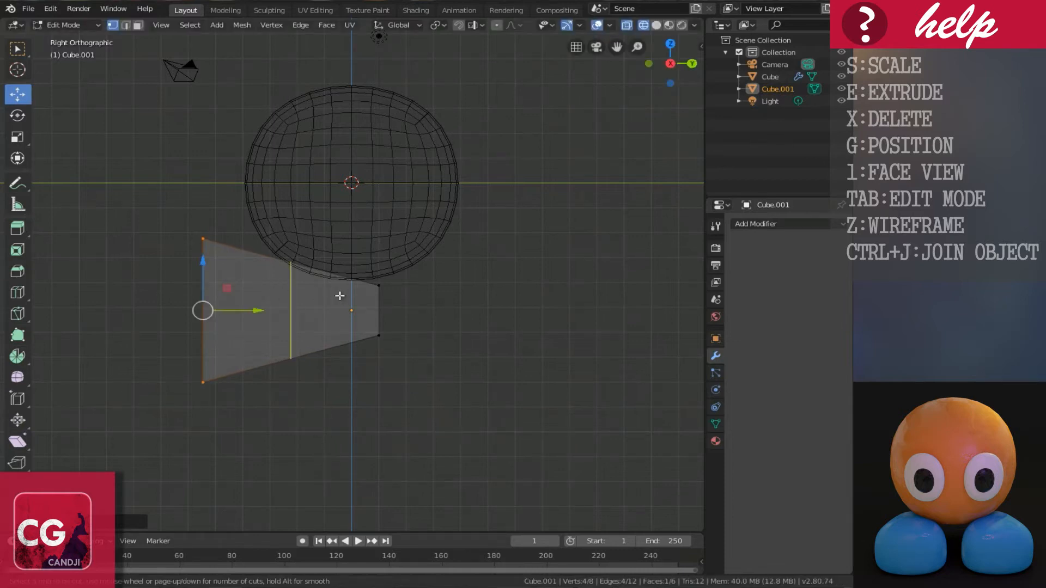
left_click(381, 321)
right_click(381, 320)
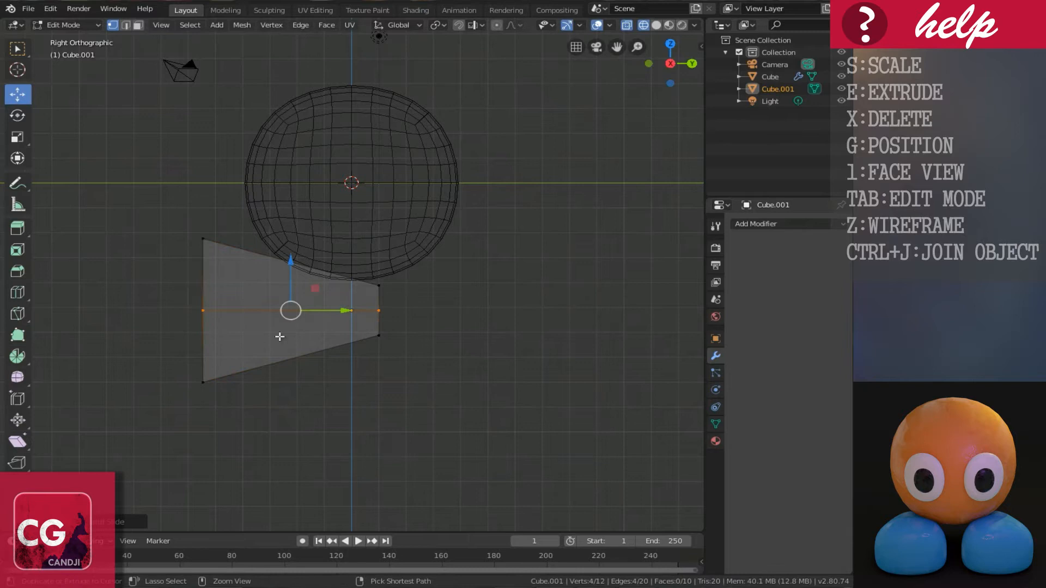
left_click(280, 336)
right_click(280, 337)
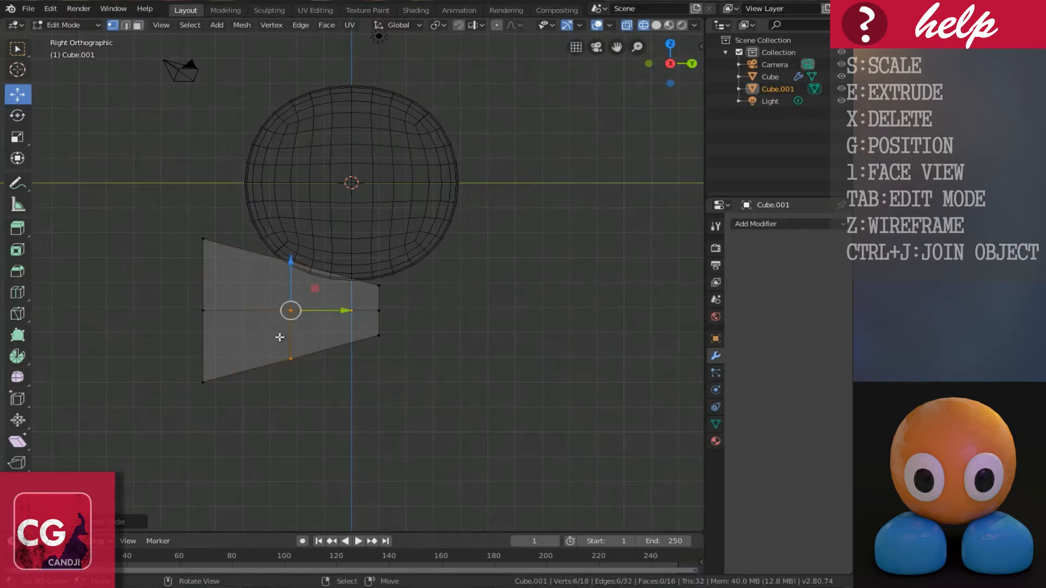
Step: Select the foot block's two underside faces and flatten them by scaling to 0 along Z
middle_click_drag(231, 362, 252, 308)
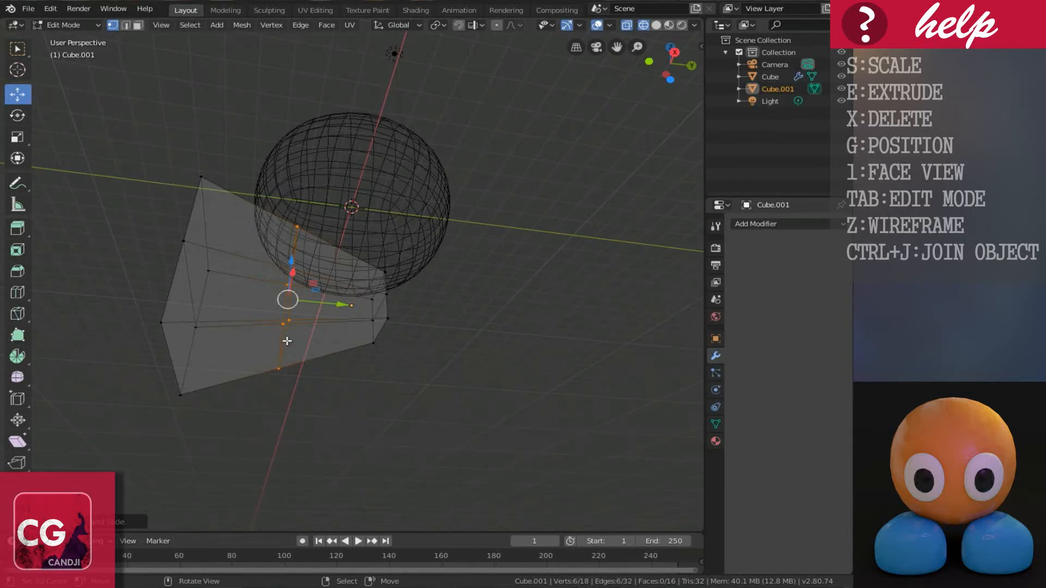
key("shift+z")
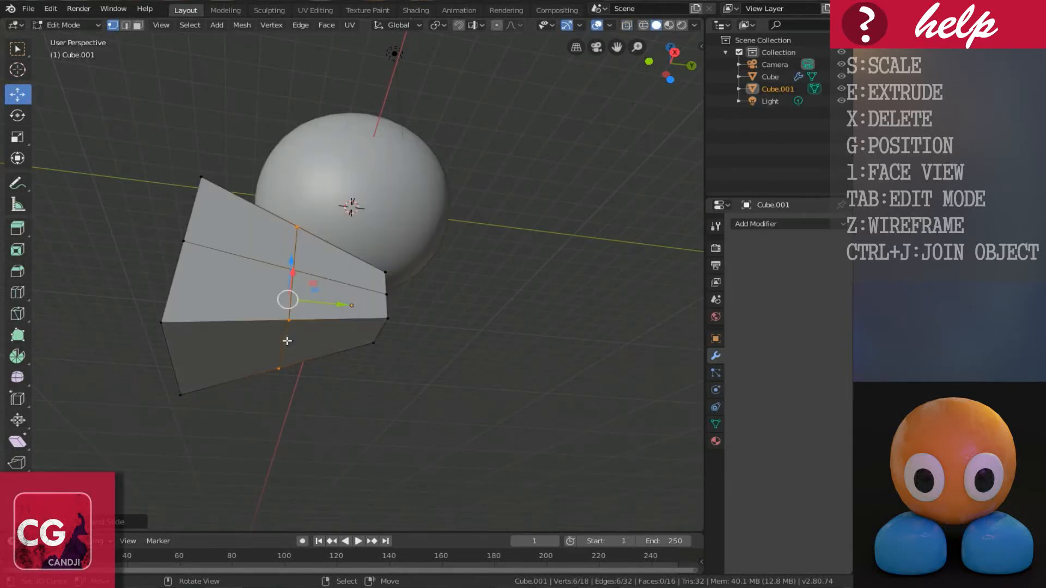
key("ctrl+Tab")
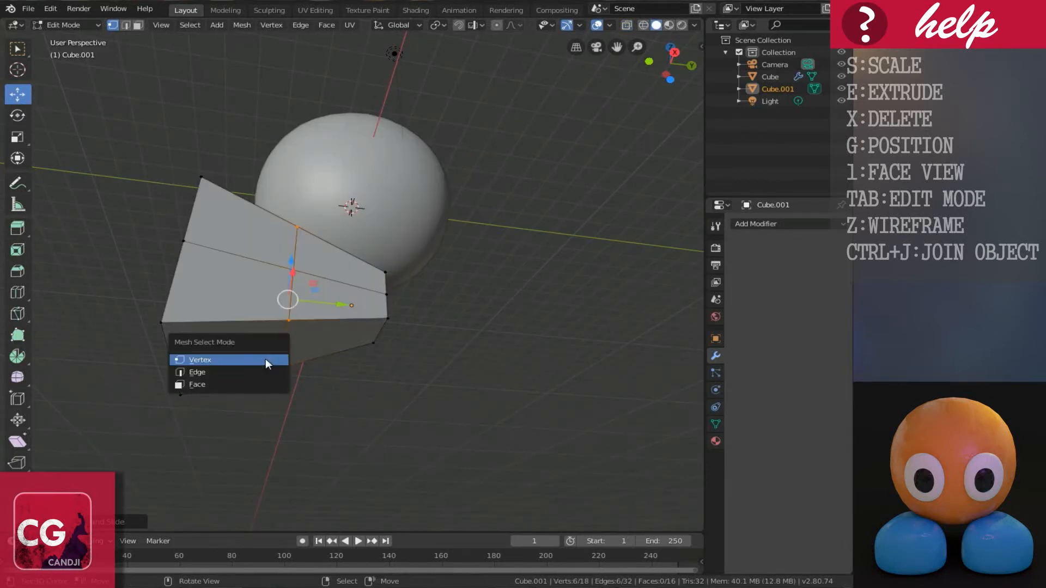
left_click(198, 387)
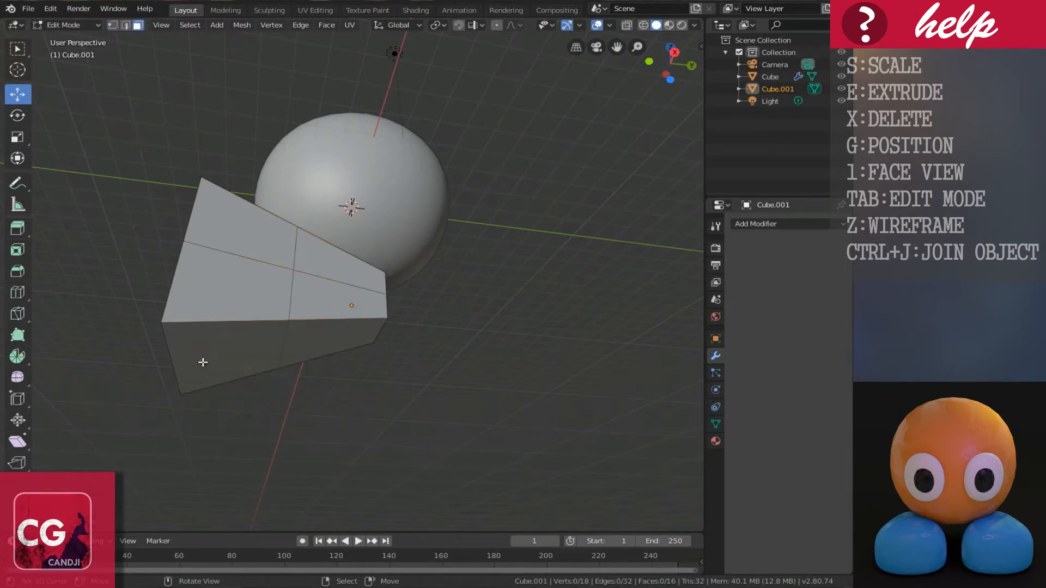
left_click(203, 362)
left_click(324, 338, "shift")
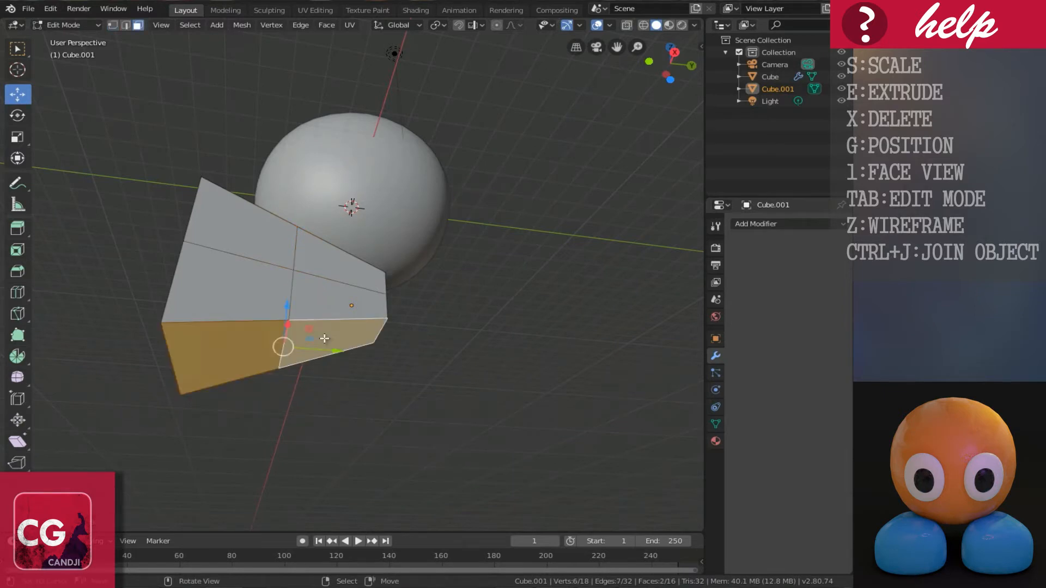
key("KP_3")
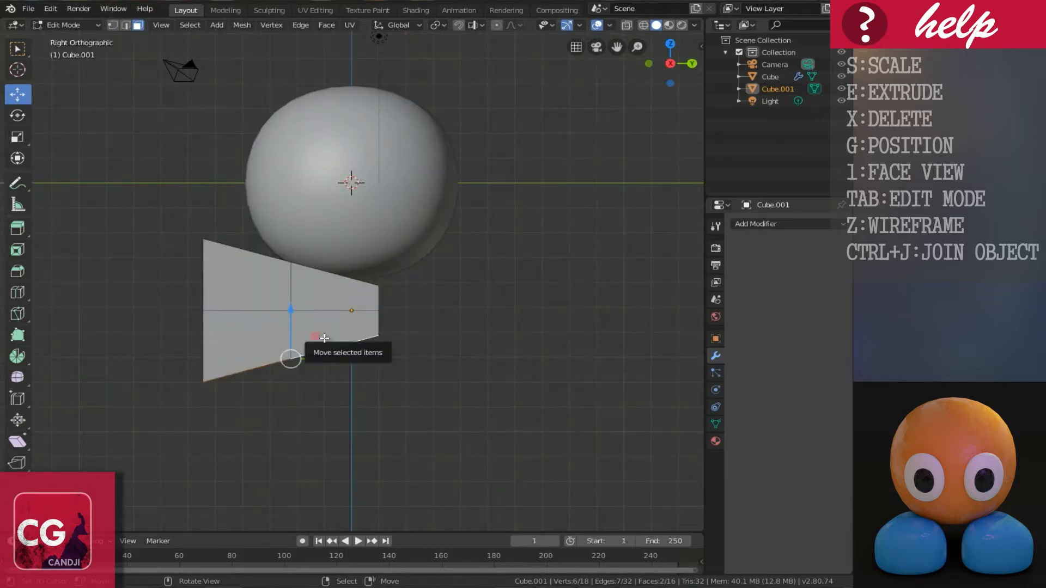
type("sz")
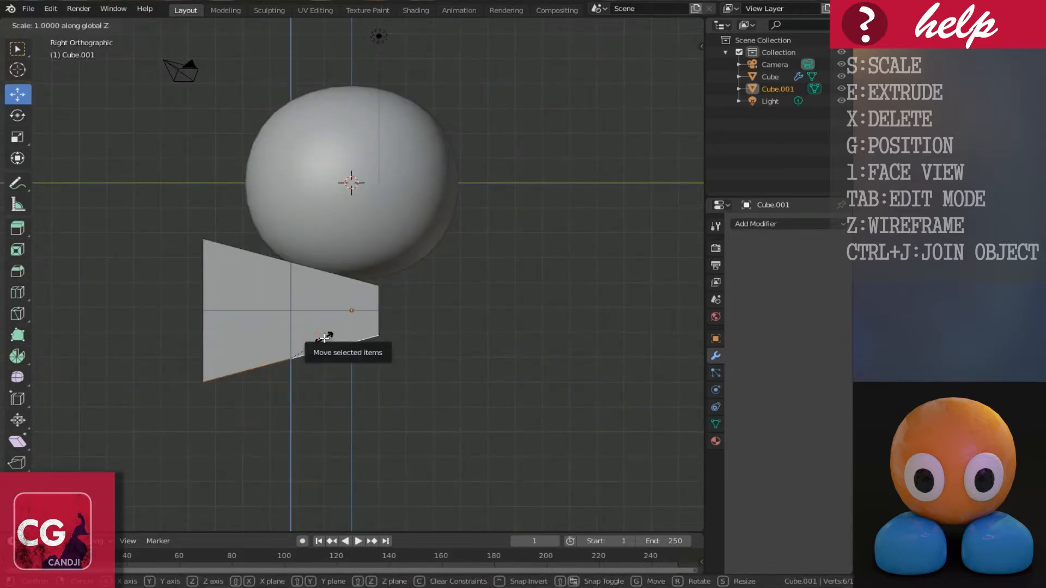
type("0")
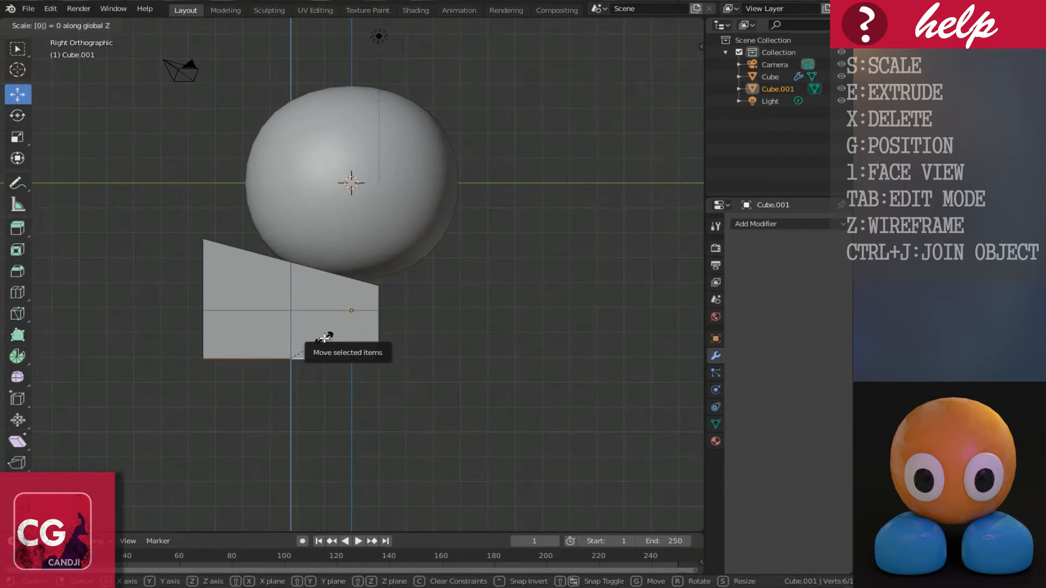
key("Return")
Step: Raise the flattened underside about 0.83 m along Z and return to Object Mode
key("g")
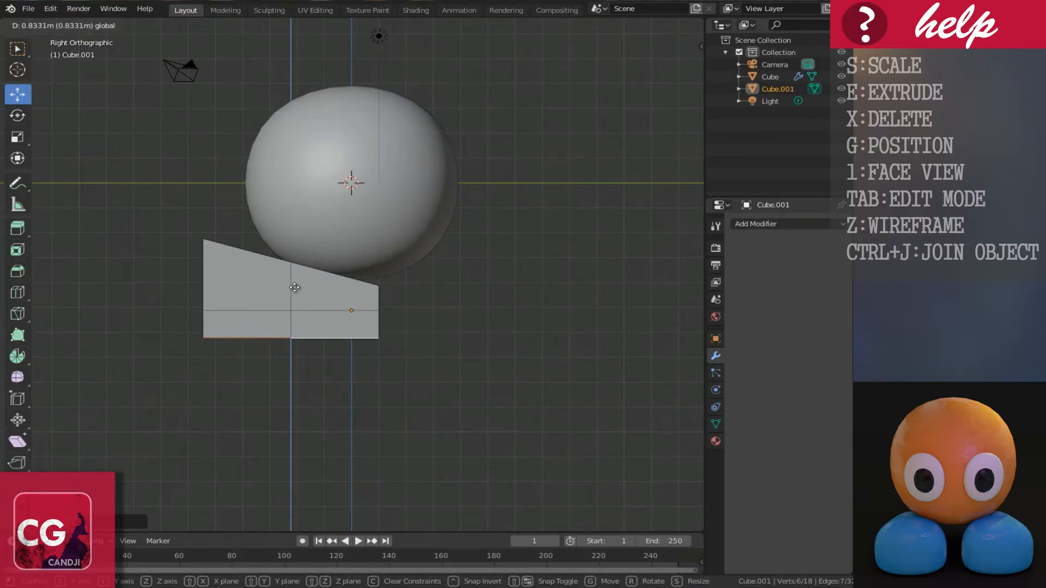
left_click(294, 287)
key("Tab")
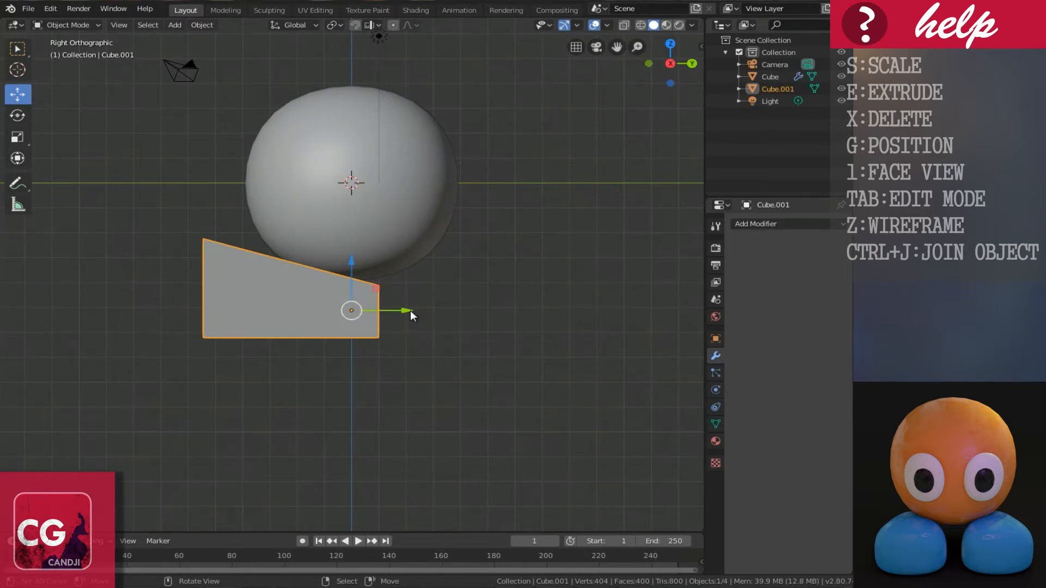
Step: Scale the foot block along Y to shorten it slightly
key("s")
key("y")
left_click(354, 329)
Step: Add a Subdivision Surface modifier to the foot block and set its viewport subdivisions to 2
middle_click_drag(354, 329, 391, 283)
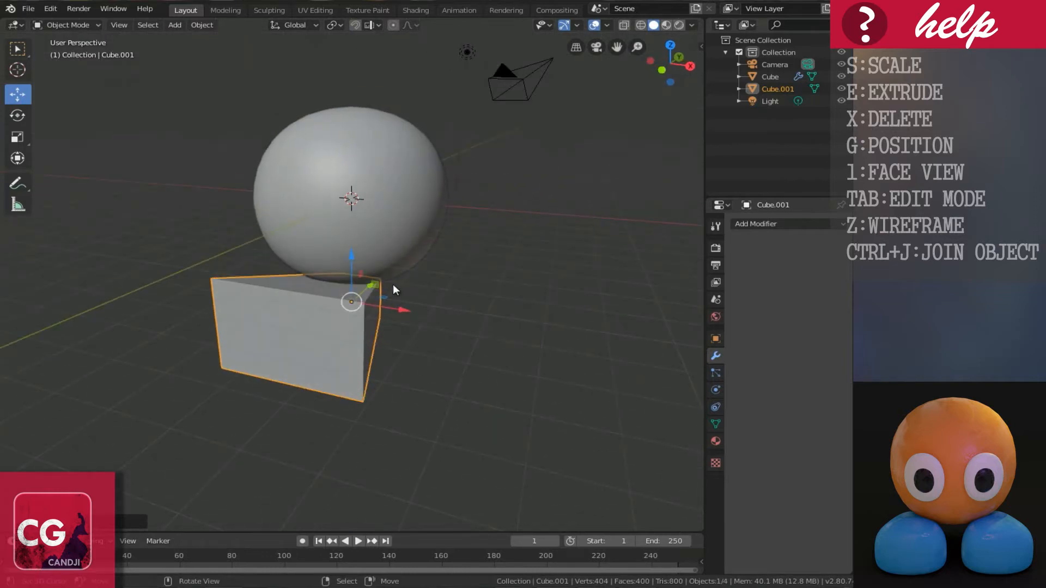
left_click(768, 224)
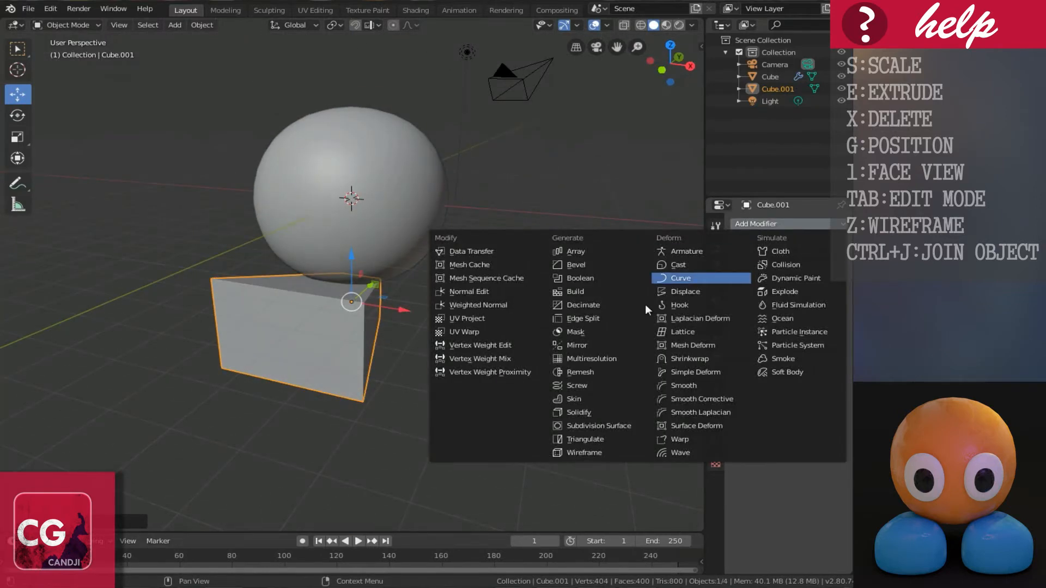
left_click(616, 425)
middle_click_drag(617, 423, 490, 326)
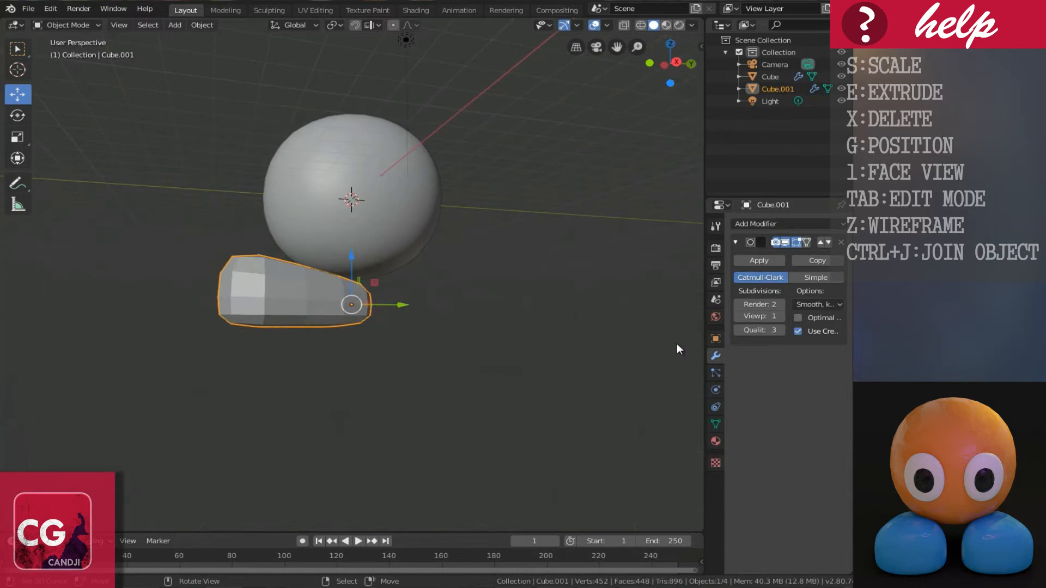
left_click(782, 317)
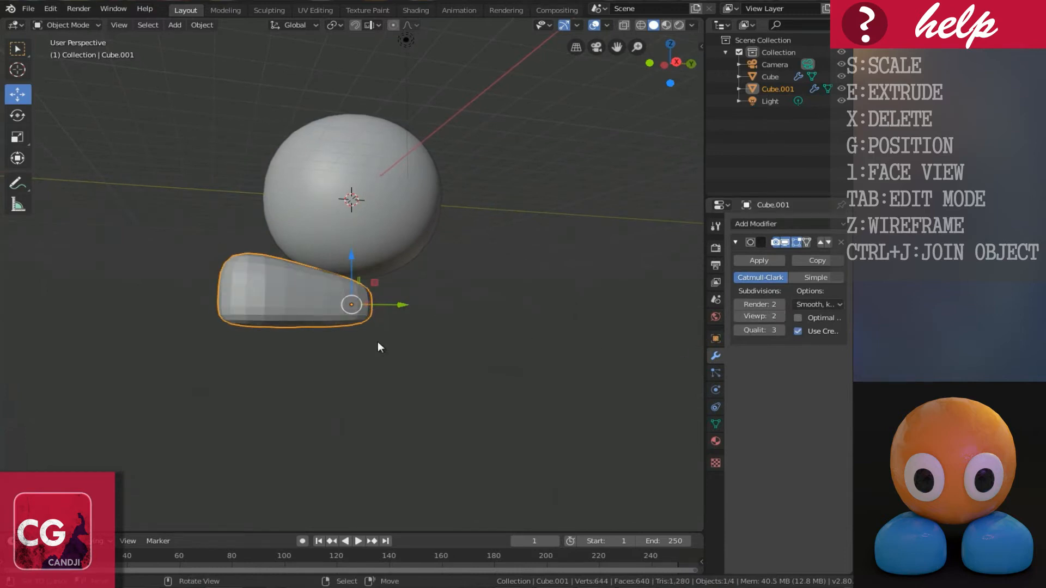
Step: Apply smooth shading to the foot
right_click(248, 297)
left_click(243, 299)
mouse_move(234, 298)
middle_mouse_down()
mouse_move(313, 339)
mouse_move(392, 361)
mouse_move(404, 341)
middle_mouse_up()
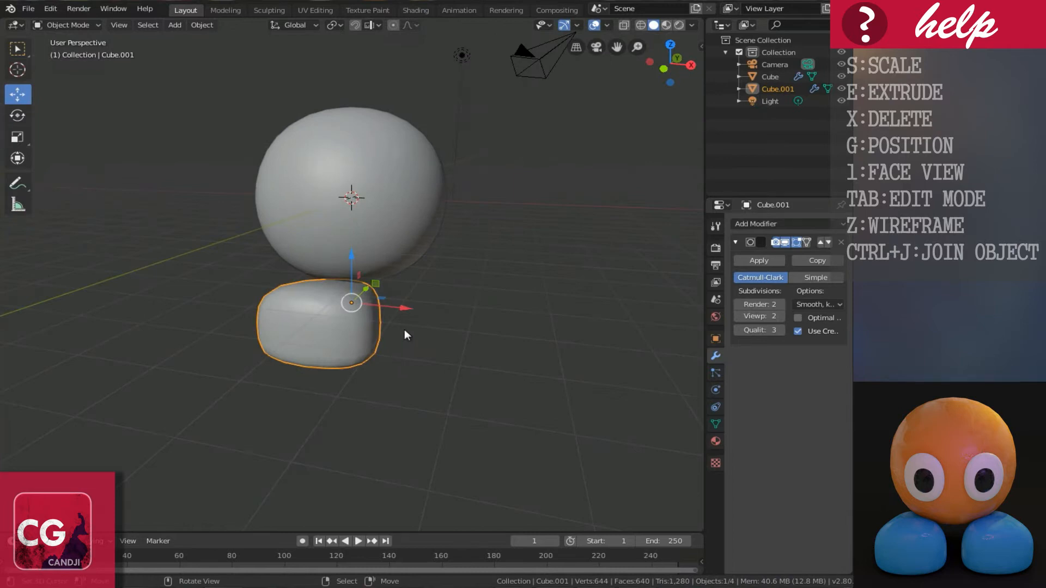
Step: From the front view, move the foot along positive X to one side of the head's centre
key("KP_1")
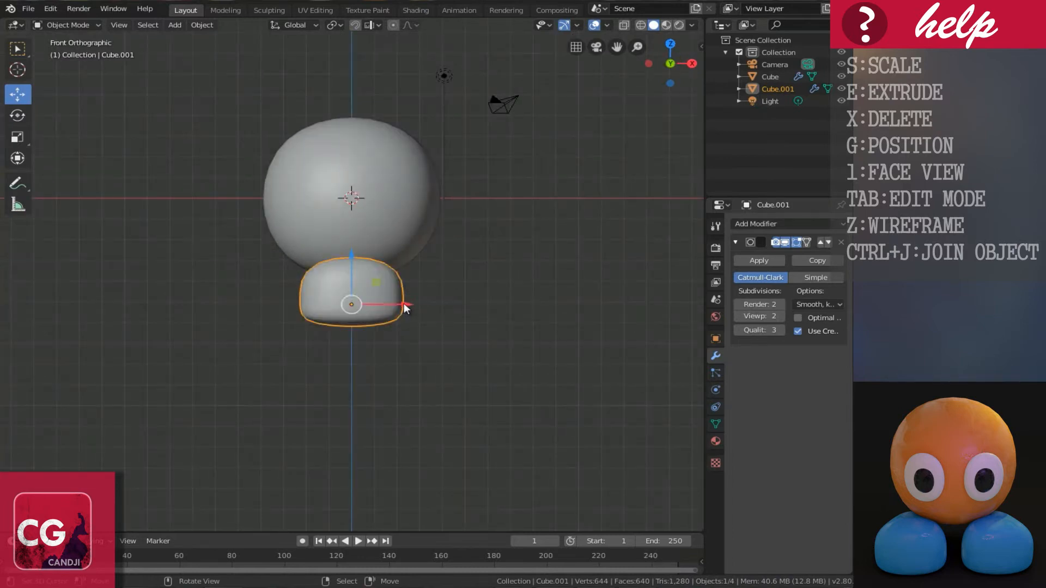
left_click_drag(405, 308, 488, 311)
mouse_move(434, 241)
middle_mouse_down()
mouse_move(313, 192)
mouse_move(340, 246)
mouse_move(305, 248)
mouse_move(354, 251)
mouse_move(342, 236)
mouse_move(393, 255)
mouse_move(438, 248)
middle_mouse_up()
Step: Select the foot and add a Mirror modifier on the X axis
left_click(384, 231)
left_click(436, 315)
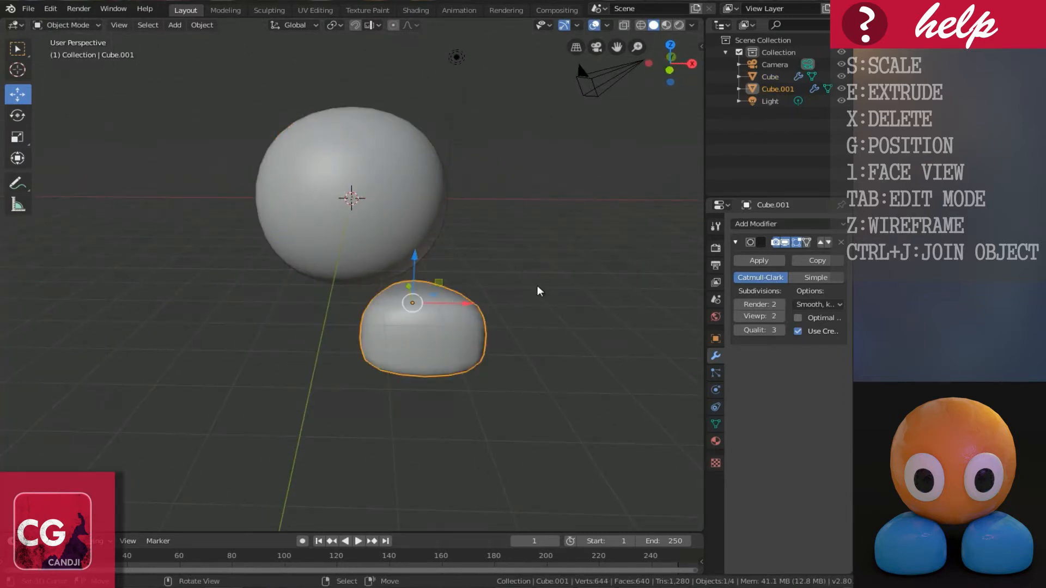
left_click(748, 224)
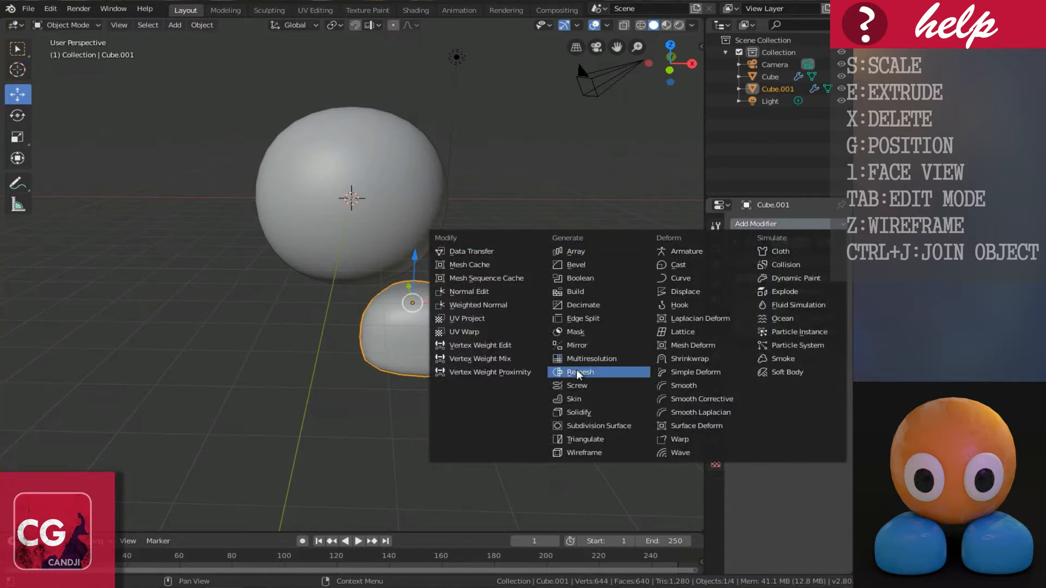
left_click(574, 347)
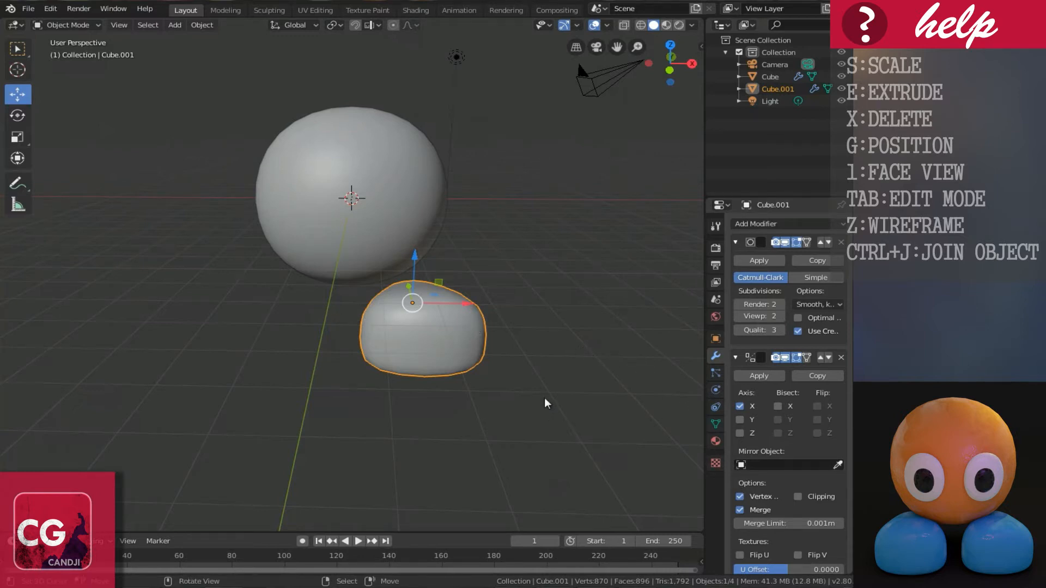
Step: Set the foot's origin to the 3D cursor and undo that origin change
mouse_move(424, 329)
middle_mouse_down()
mouse_move(450, 336)
mouse_move(425, 321)
middle_mouse_up()
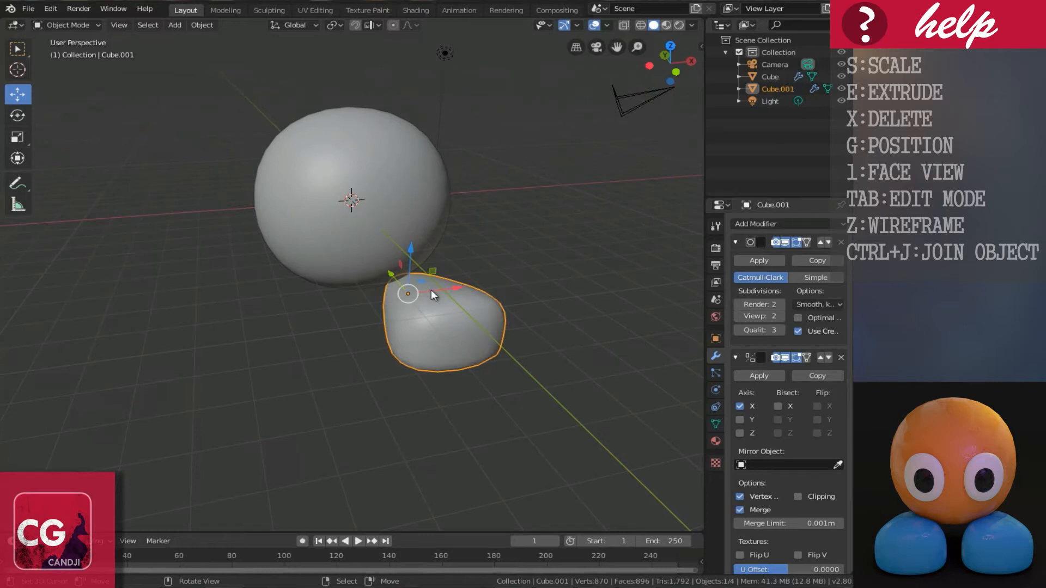
left_click(201, 26)
mouse_move(212, 52)
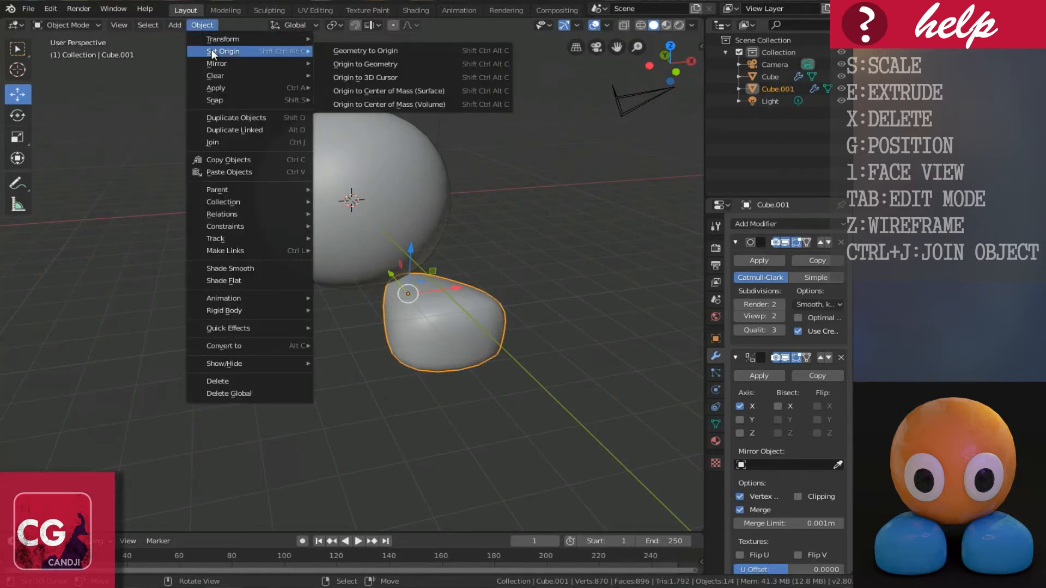
left_click(368, 79)
middle_click_drag(389, 184, 333, 163)
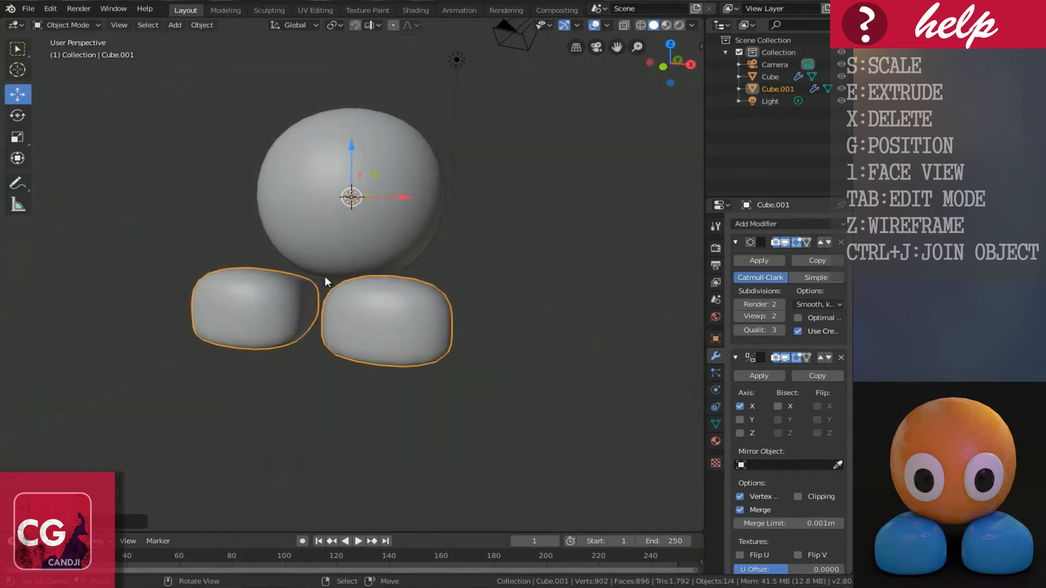
middle_click_drag(328, 278, 318, 292)
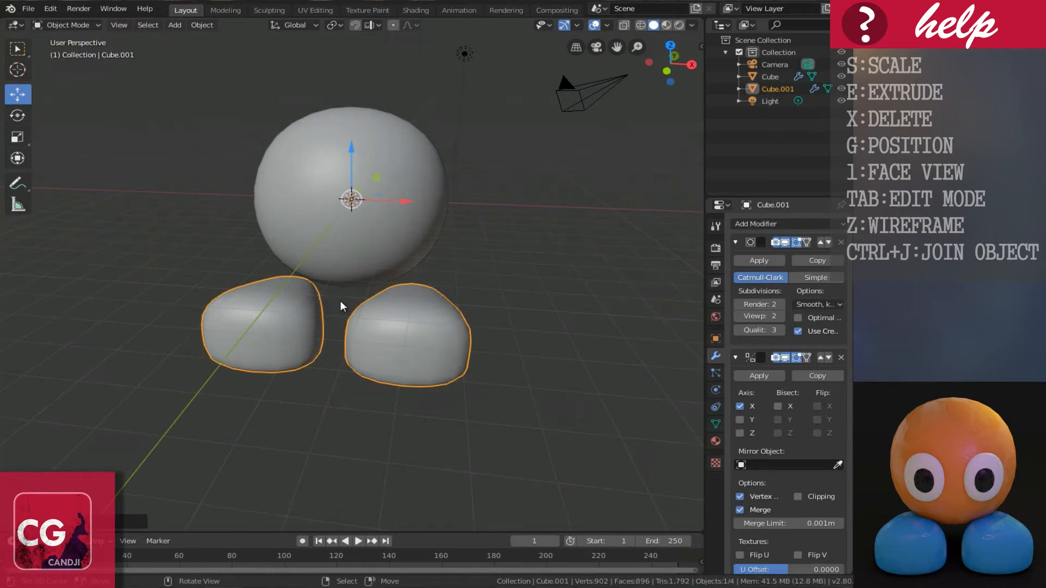
key("ctrl+z")
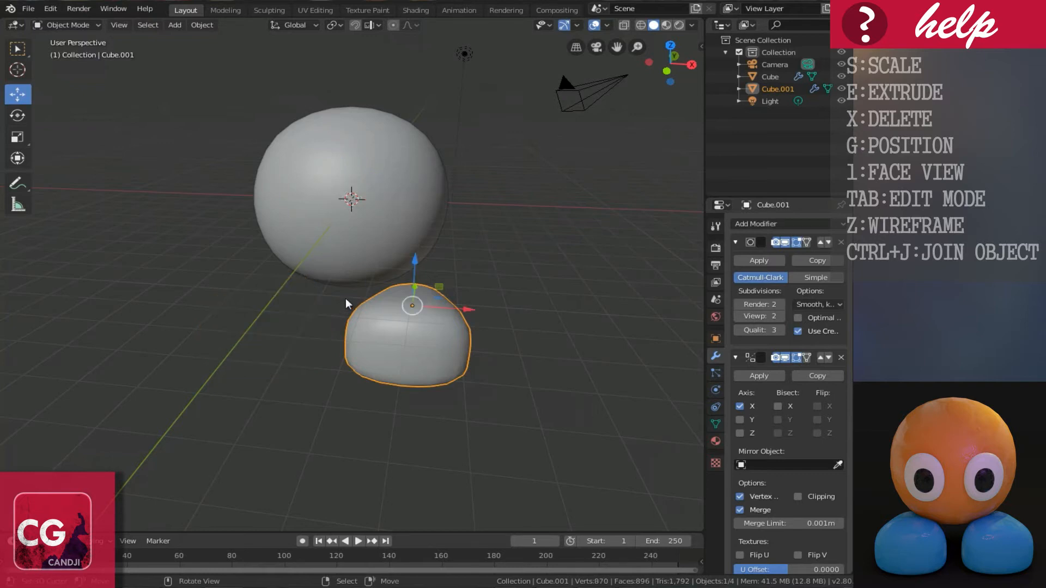
Step: Apply all transforms to the foot so its mirrored copy falls on the opposite side of the head's centre
middle_click_drag(367, 302, 401, 303)
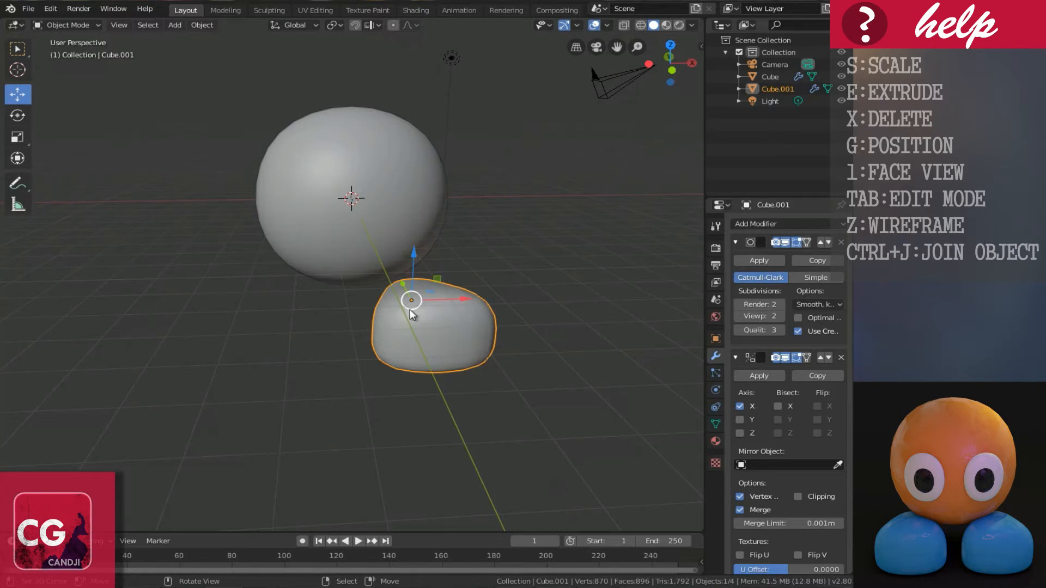
key("ctrl+a")
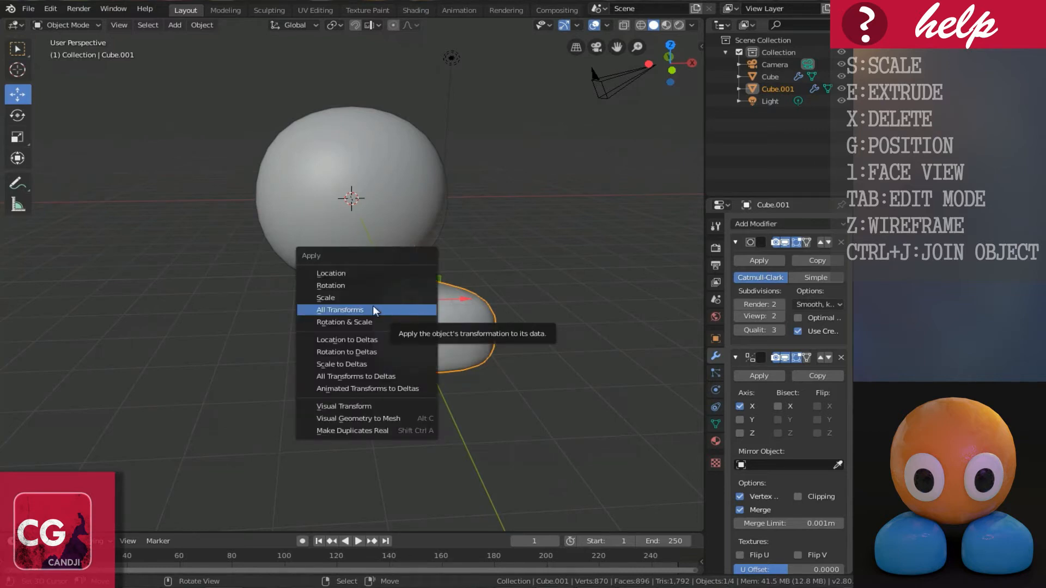
left_click(329, 307)
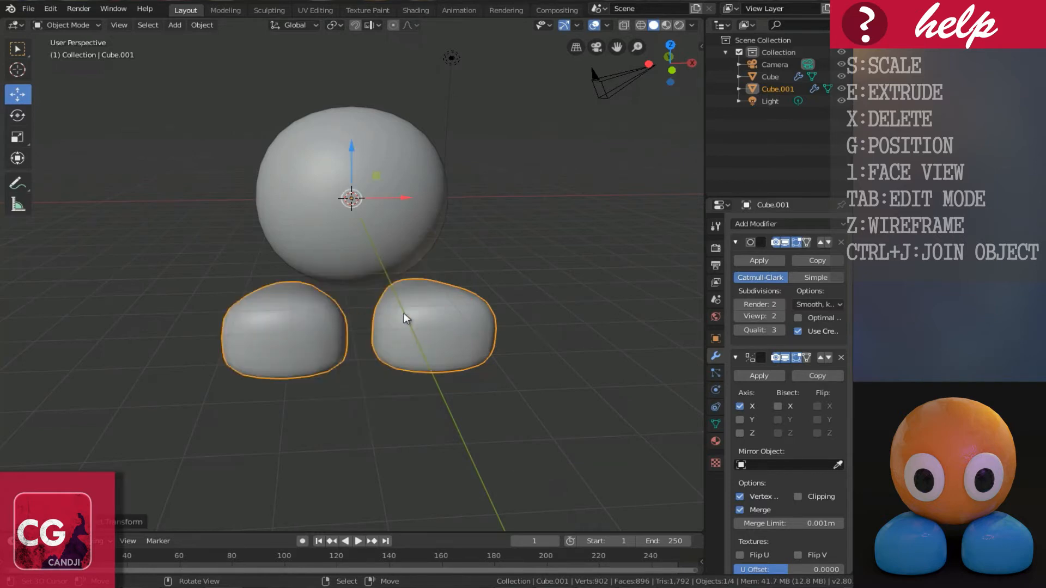
middle_click_drag(404, 313, 464, 312)
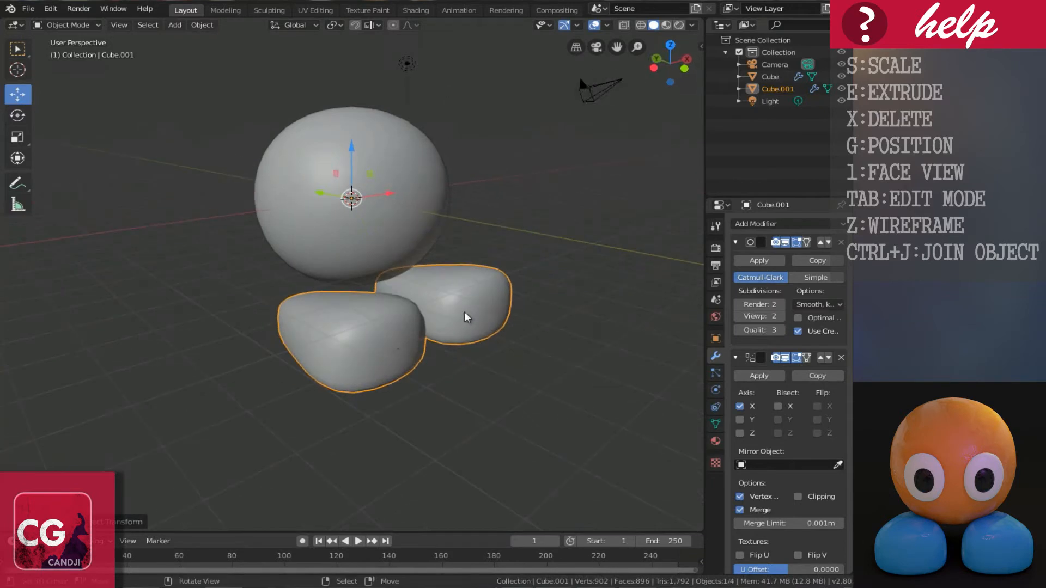
middle_click_drag(387, 238, 365, 276)
Step: From the top view, duplicate the head and move the copy along negative Y in front of the head
left_click(387, 224)
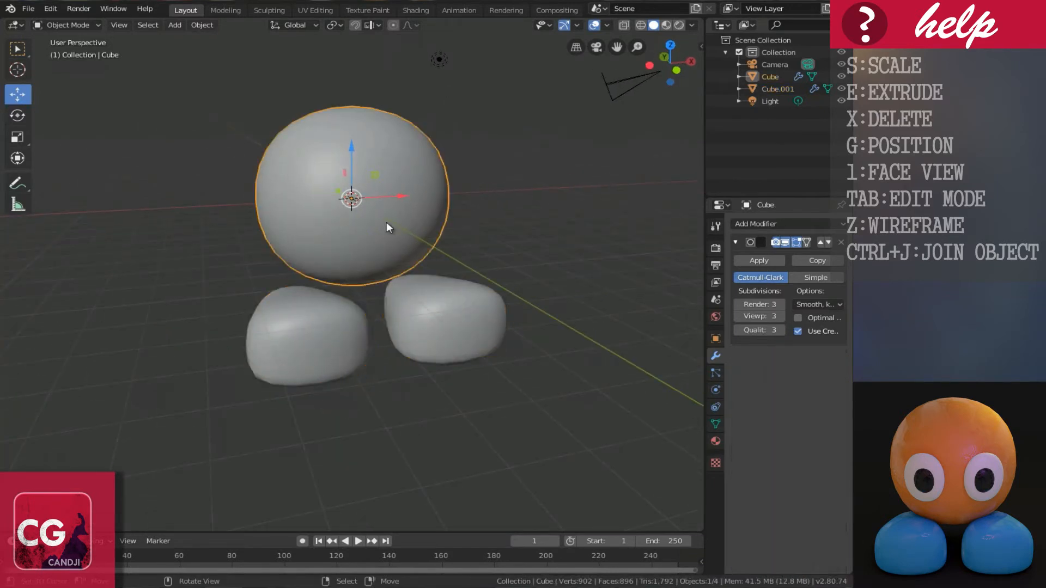
key("ctrl+z")
left_click(369, 218)
middle_click_drag(388, 215, 378, 220)
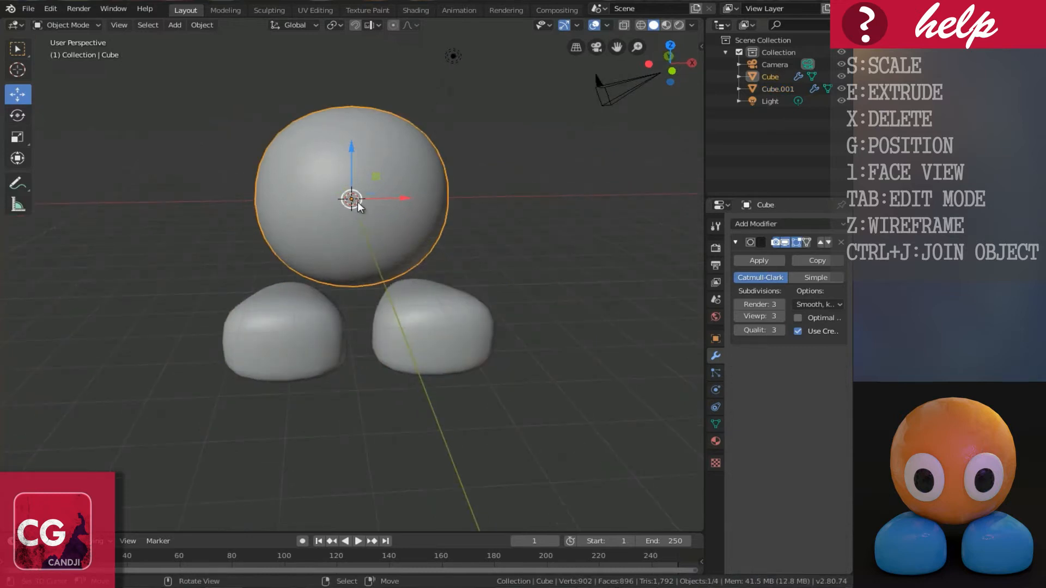
mouse_move(414, 324)
middle_mouse_down()
mouse_move(354, 311)
mouse_move(381, 273)
mouse_move(411, 279)
mouse_move(429, 335)
mouse_move(390, 308)
mouse_move(373, 332)
mouse_move(419, 337)
middle_mouse_up()
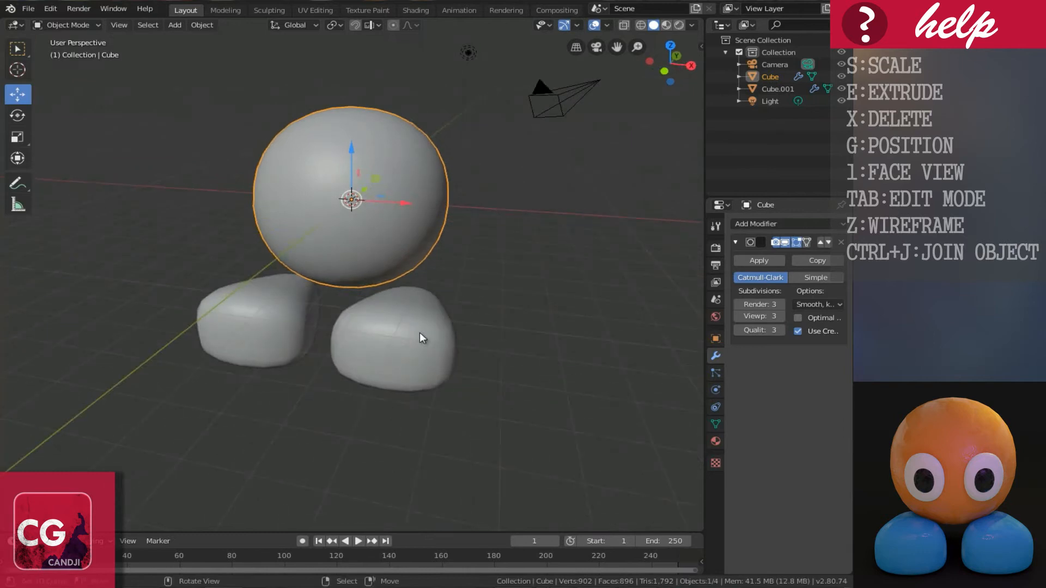
key("KP_7")
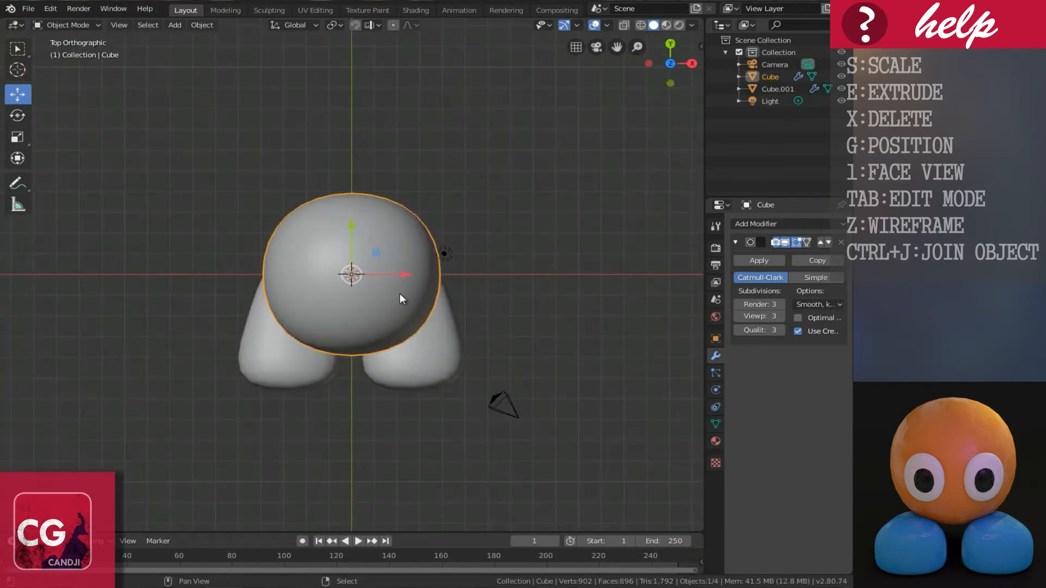
key("shift+d")
key("y")
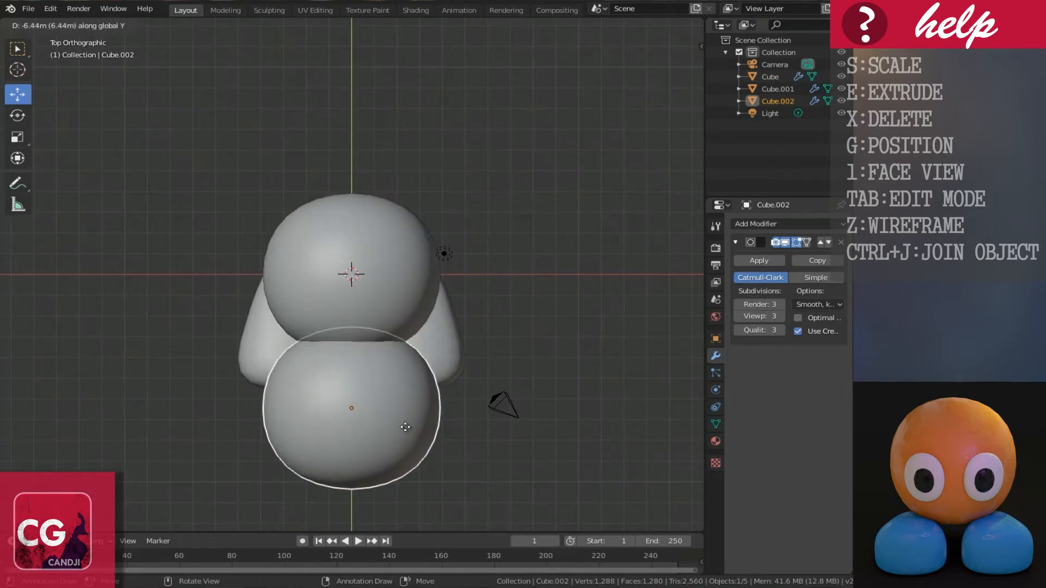
left_click(407, 441)
scroll(354, 311, "down", 3, "shift")
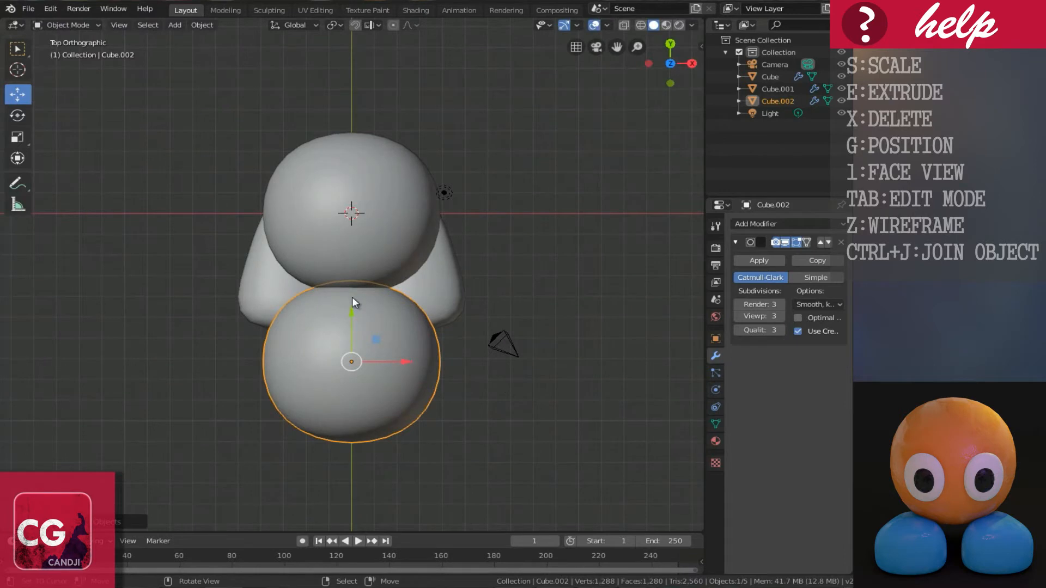
Step: Flatten the head copy along Y and scale it down uniformly to the size of an eye
key("s")
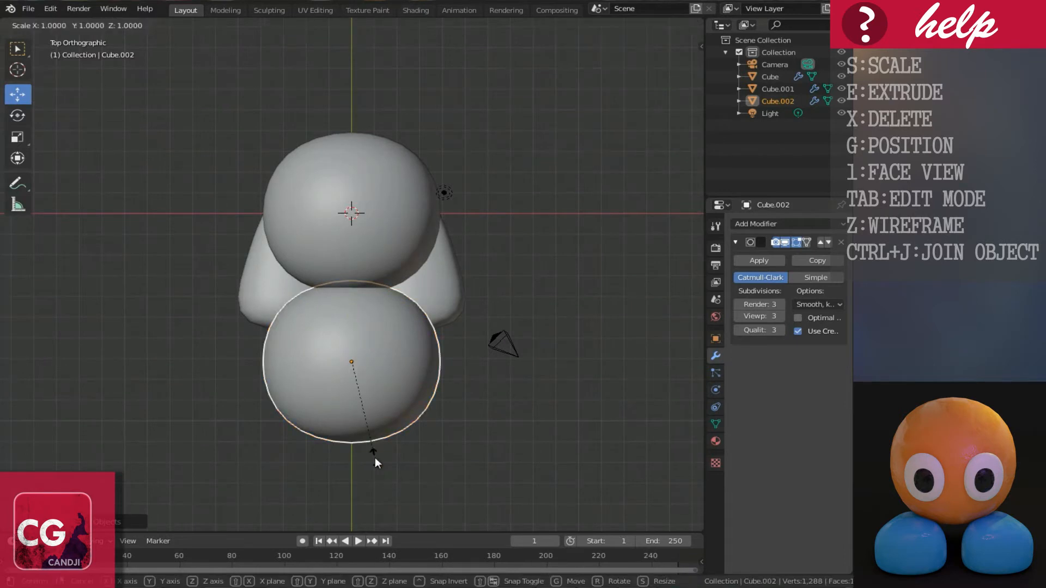
key("y")
left_click(372, 400)
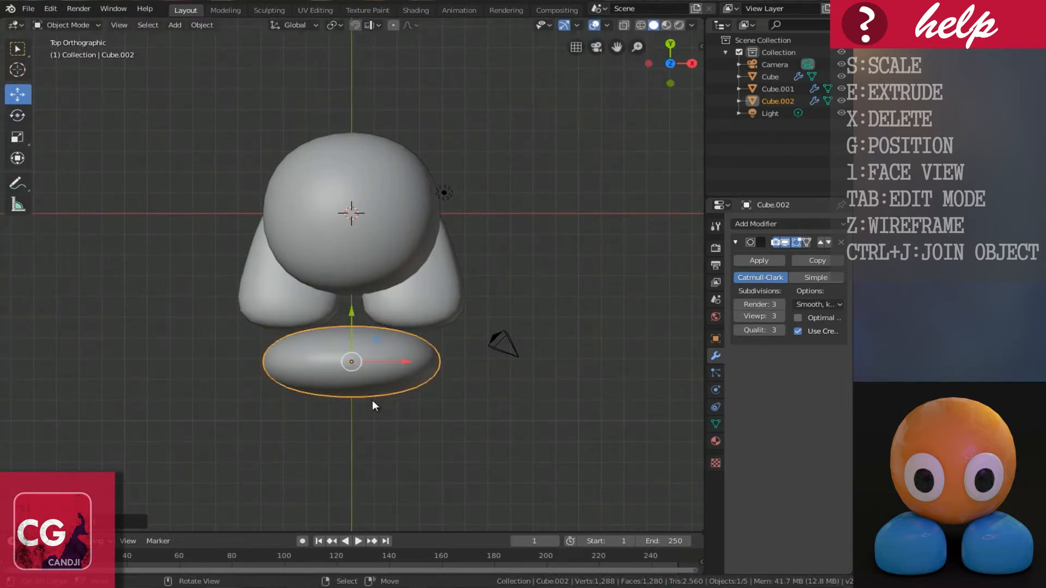
middle_click_drag(366, 390, 370, 282)
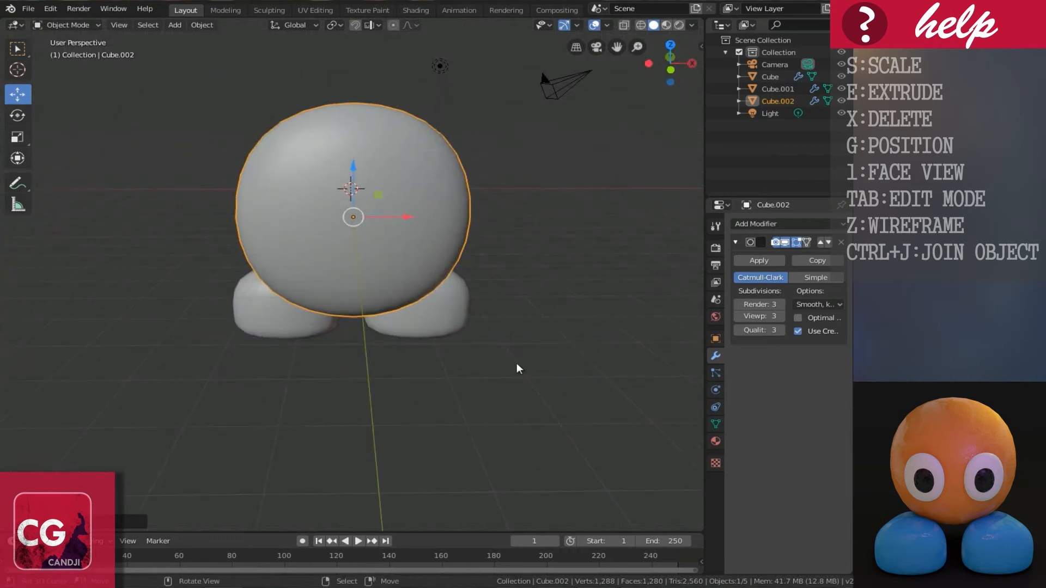
key("s")
left_click(374, 291)
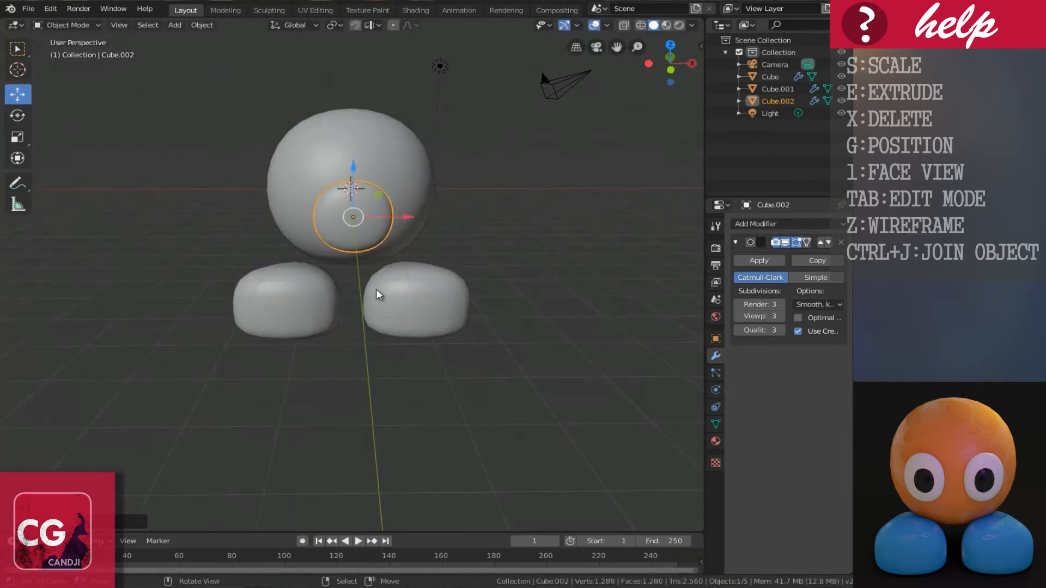
Step: From the front view, move the eye along positive X to one side of the face
key("KP_1")
scroll(377, 289, "up", 3)
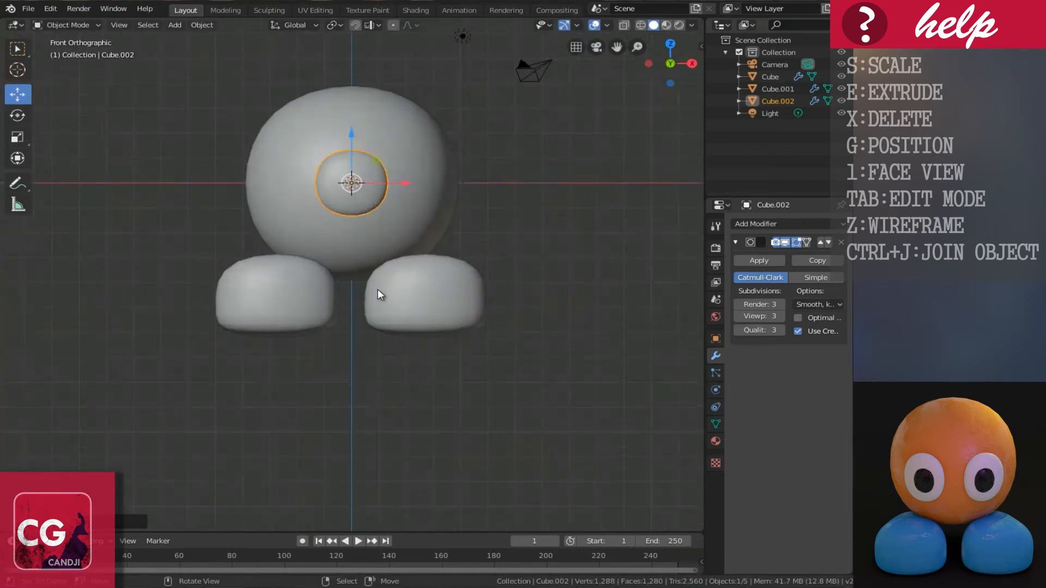
scroll(377, 289, "up", 3, "shift")
left_click_drag(403, 282, 471, 325)
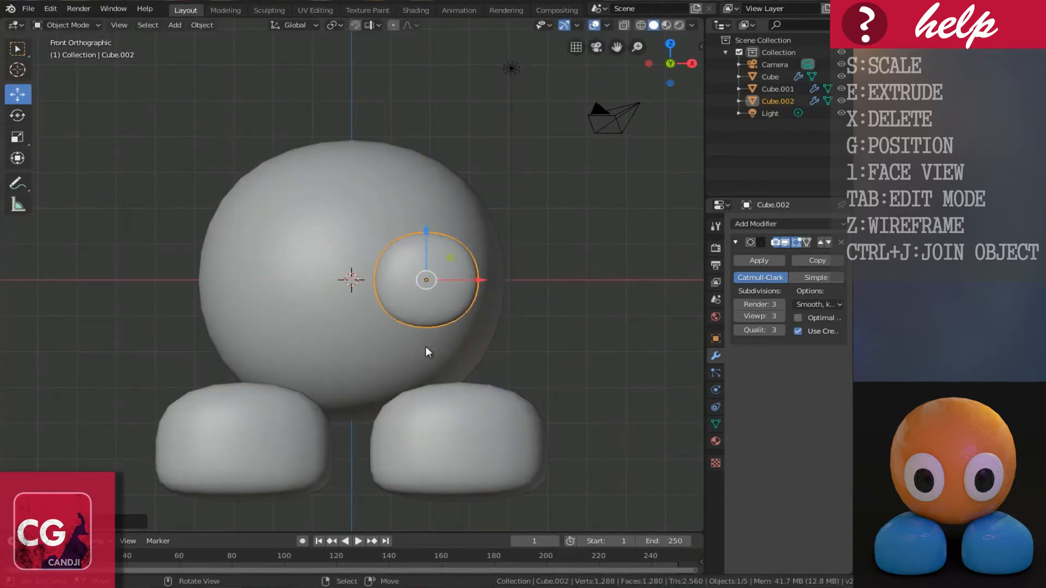
Step: Stretch the eye along Z by a factor of about 1.2, and nudge it slightly upward while shrinking it a little
key("s")
key("z")
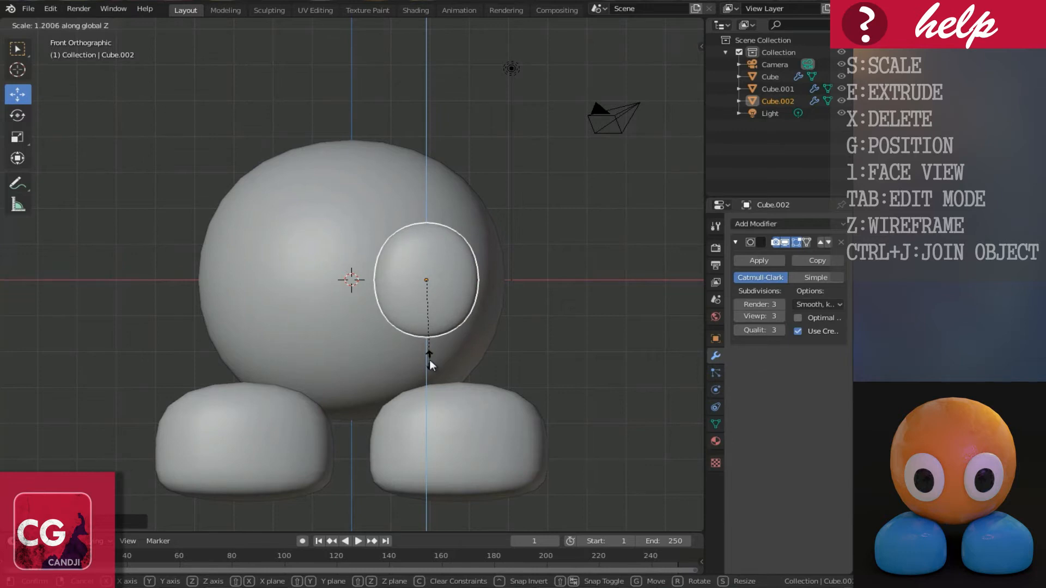
left_click(429, 360)
key("g")
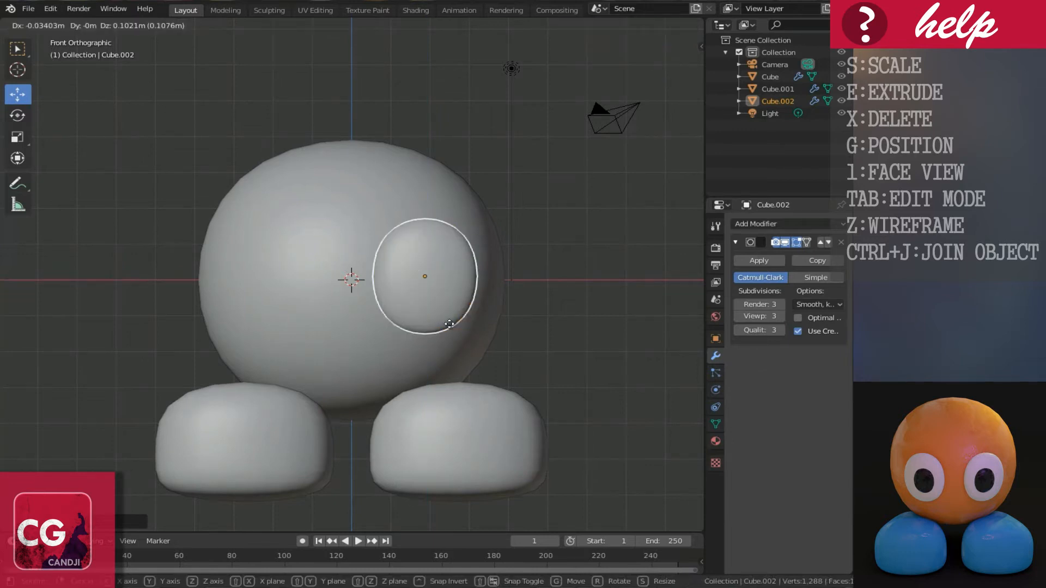
left_click(449, 321)
key("s")
left_click(499, 352)
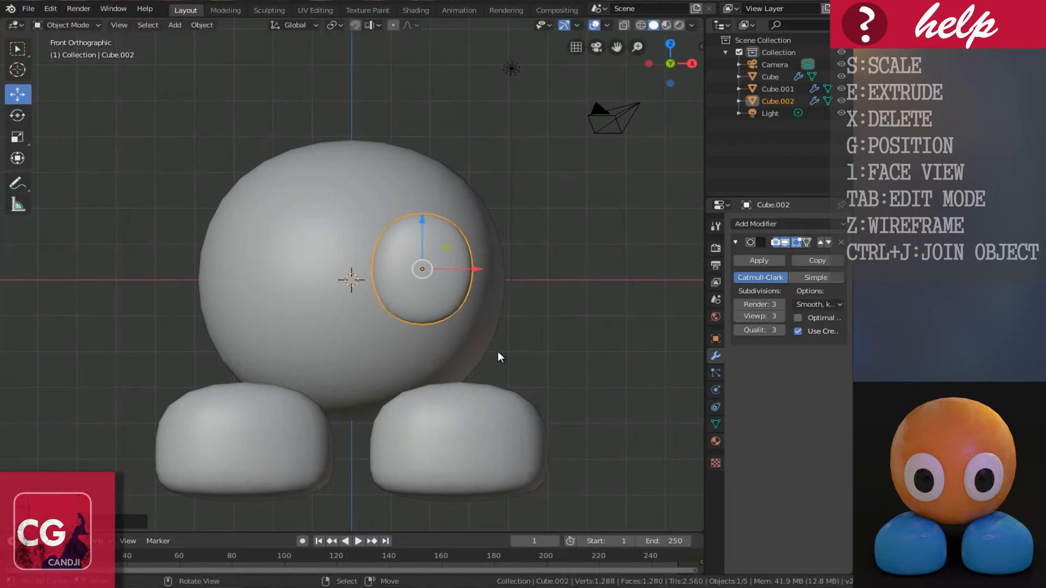
Step: From the top view, move the eye along positive Y close to the head's front surface
key("KP_7")
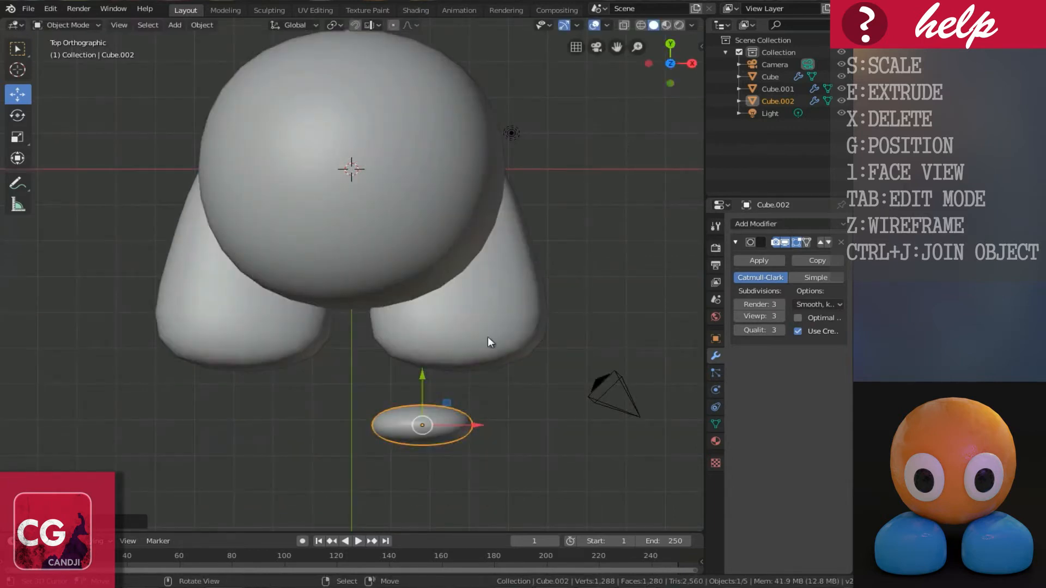
left_click_drag(422, 373, 437, 239)
middle_click_drag(442, 312, 402, 314, "shift")
scroll(407, 314, "up", 1)
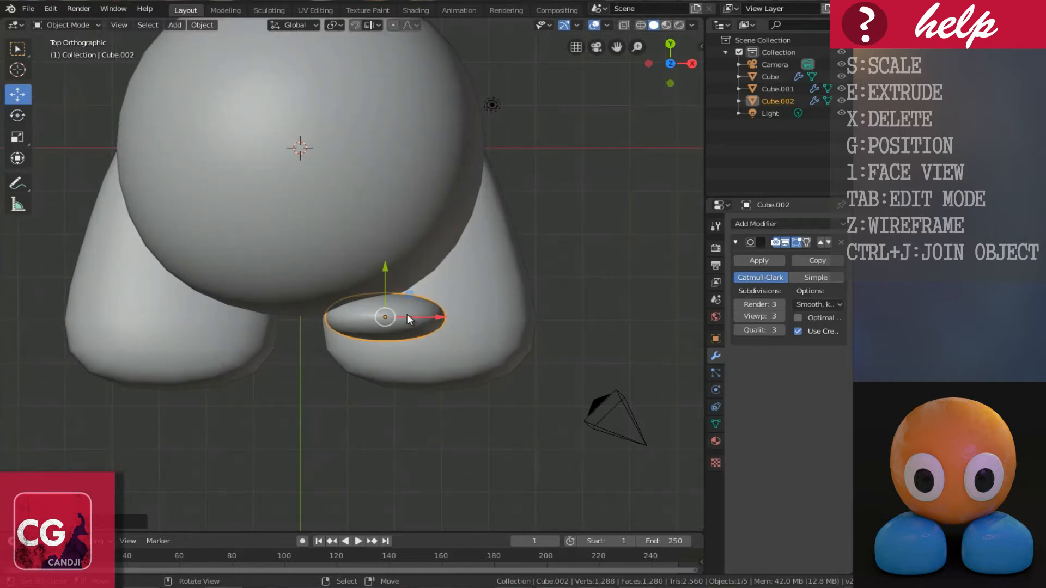
Step: Rotate the eye about 18° around Z to follow the head's curve and move it about 0.3 m along Y into the head
key("r")
key("z")
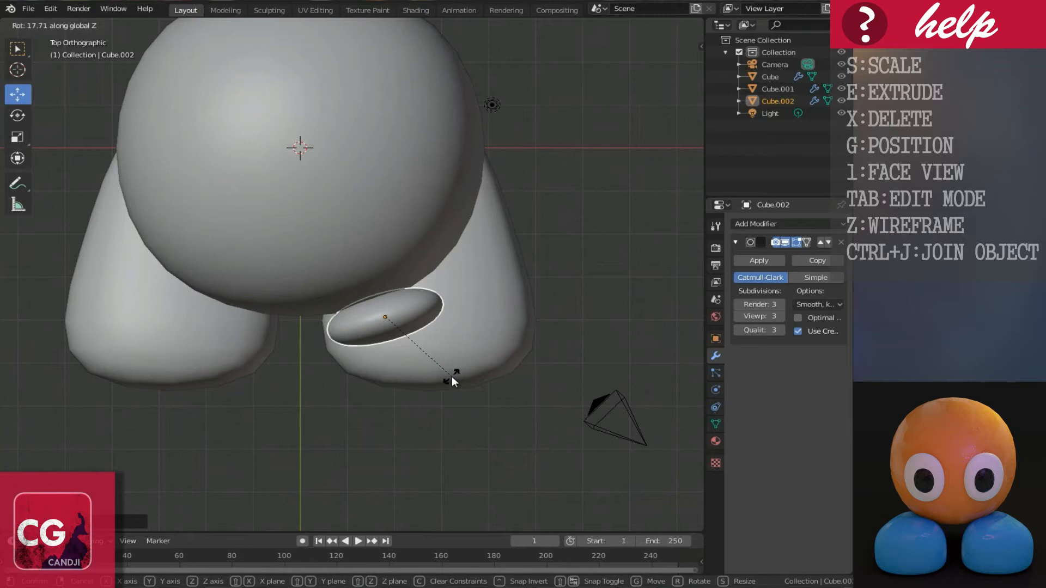
left_click(453, 374)
key("g")
key("y")
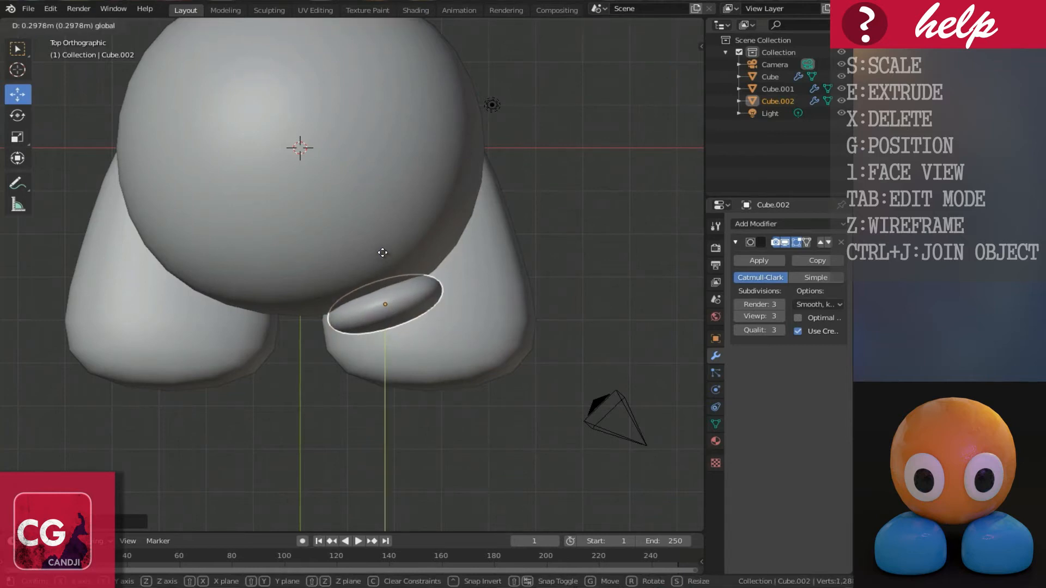
left_click(382, 252)
middle_click_drag(374, 367, 348, 240)
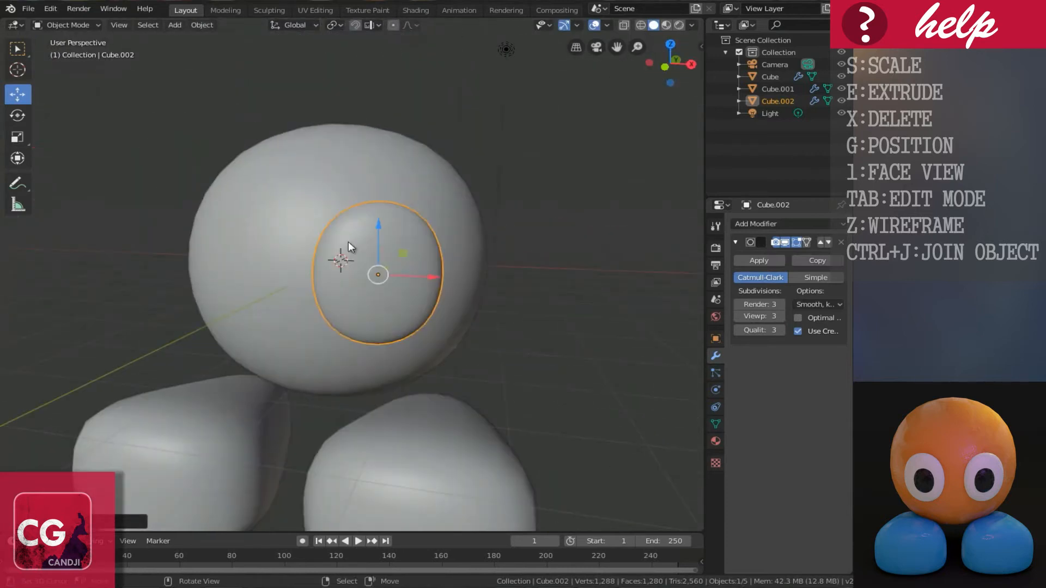
middle_click_drag(344, 316, 416, 315)
Step: Select the eye and apply all of its transforms
left_click(301, 330)
mouse_move(303, 336)
middle_mouse_down()
mouse_move(346, 327)
mouse_move(313, 326)
middle_mouse_up()
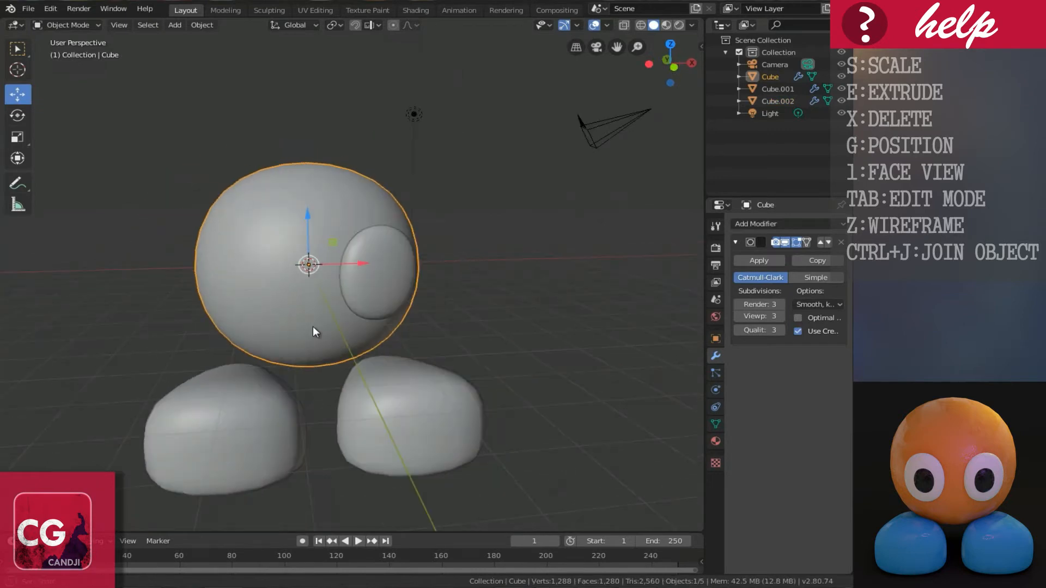
left_click(380, 299)
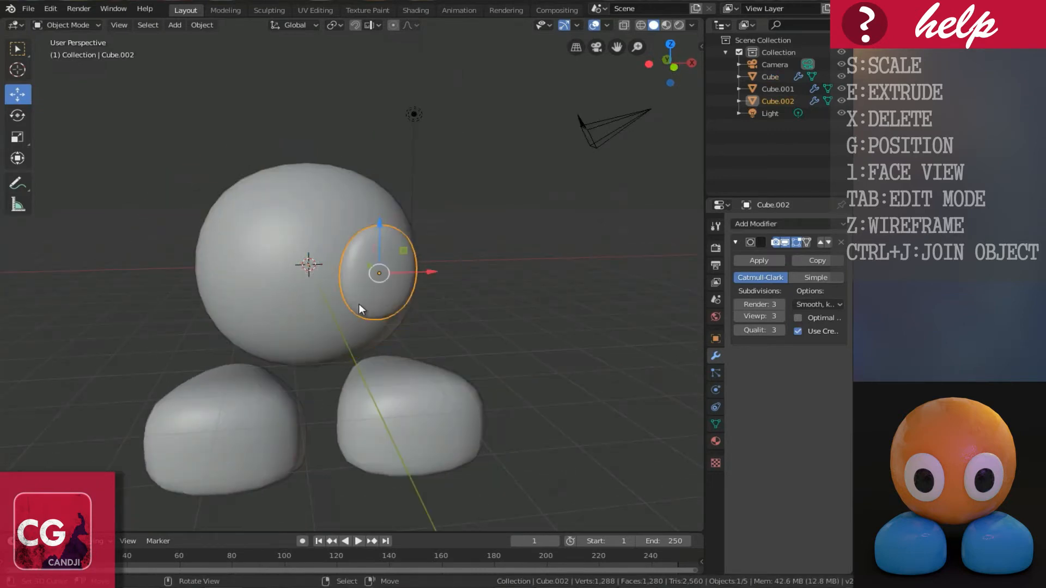
key("ctrl+a")
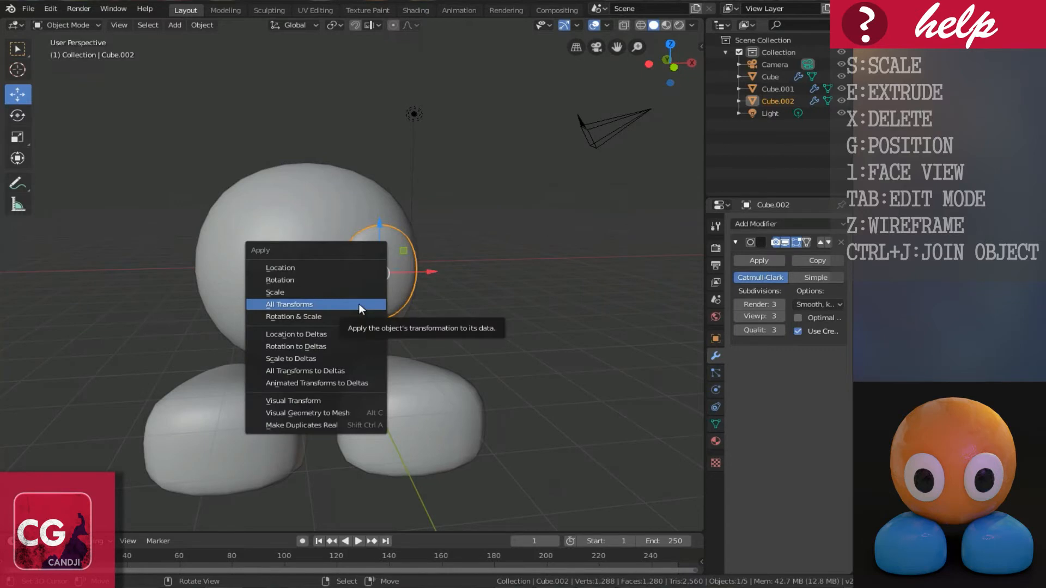
left_click(280, 305)
middle_click_drag(289, 304, 319, 297)
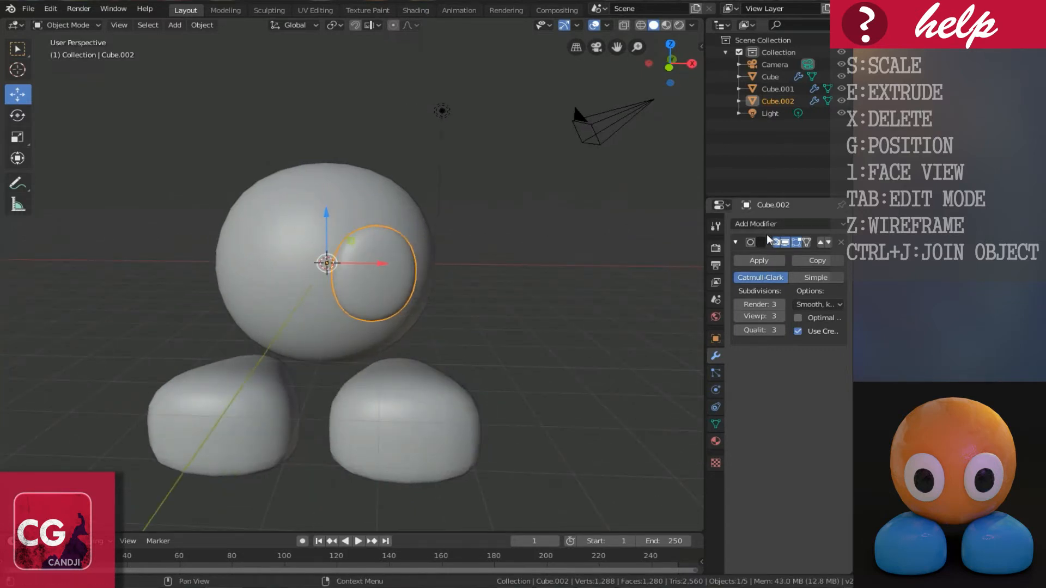
Step: Add a Mirror modifier on the X axis to the eye
left_click(751, 225)
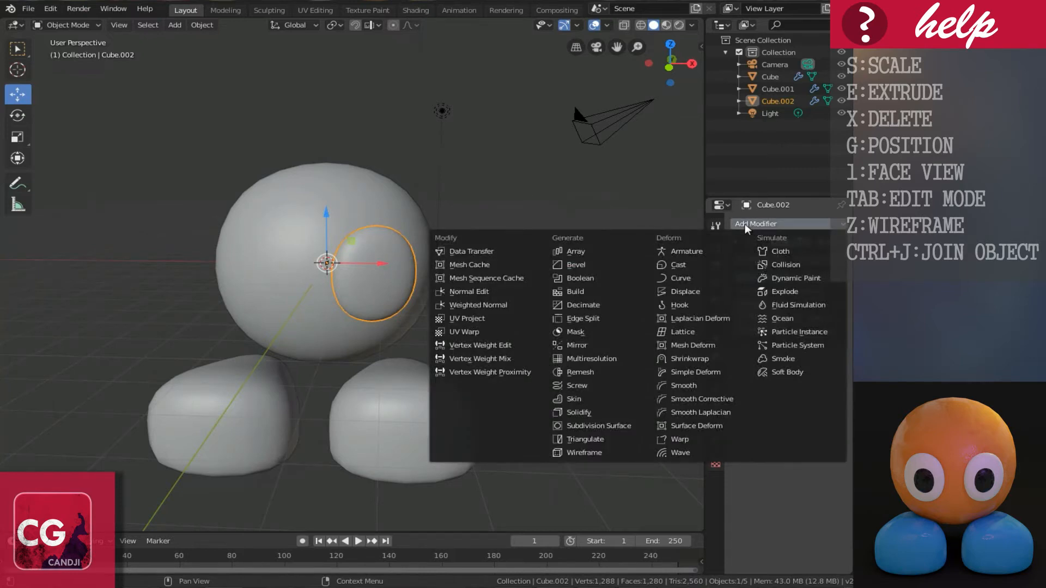
left_click(575, 349)
middle_click_drag(338, 307, 380, 285)
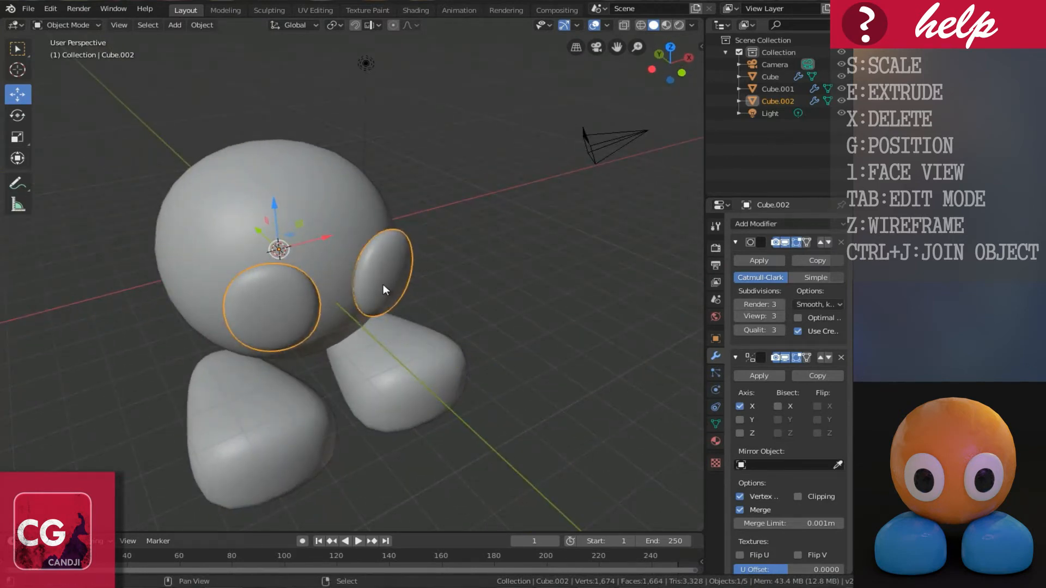
Step: Duplicate the mirrored eyes and place the copy just in front of the originals
key("shift+d")
right_click(429, 280)
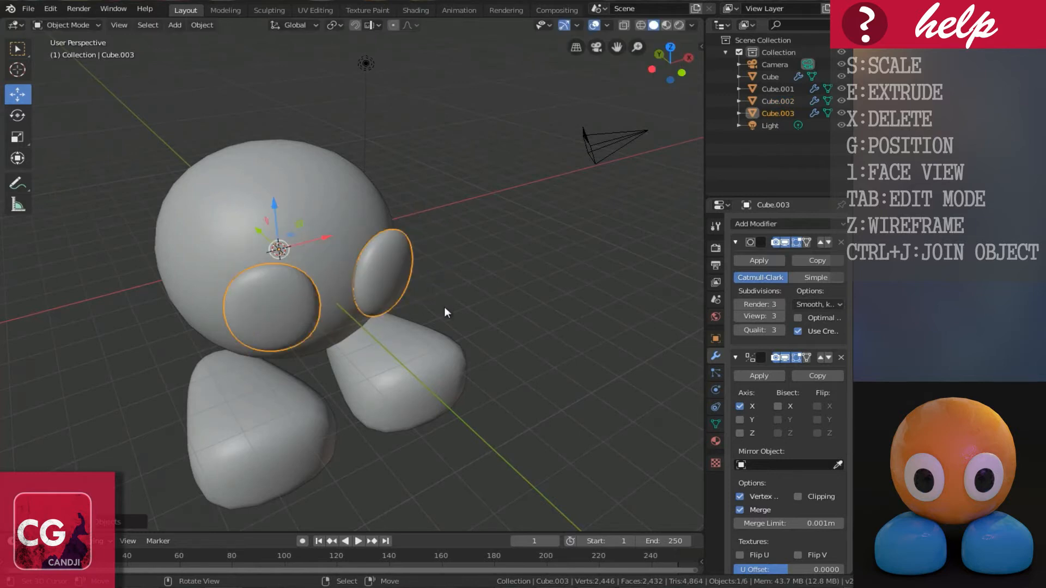
middle_click_drag(320, 294, 305, 279)
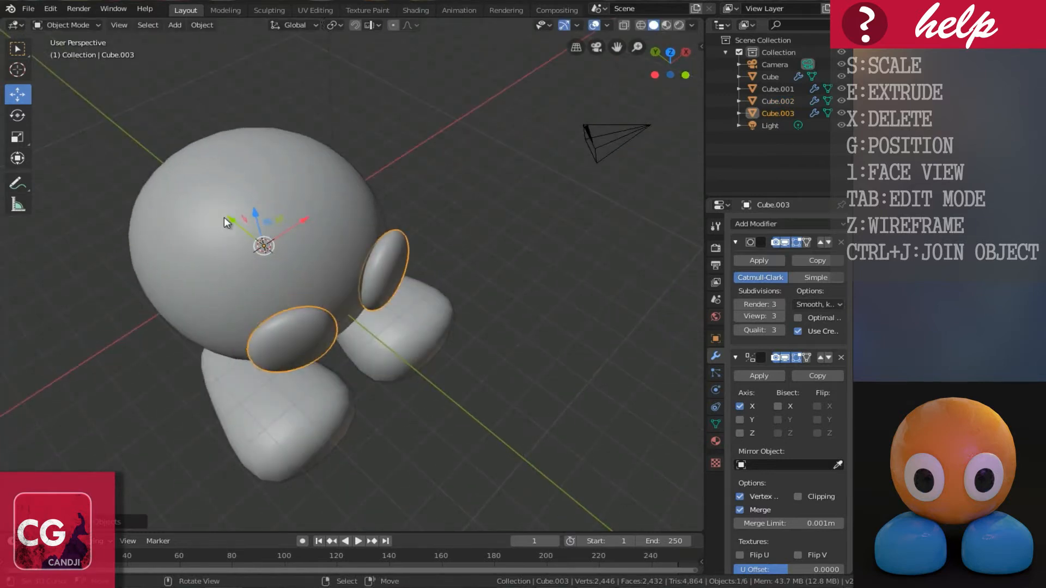
key("g")
left_click(460, 385)
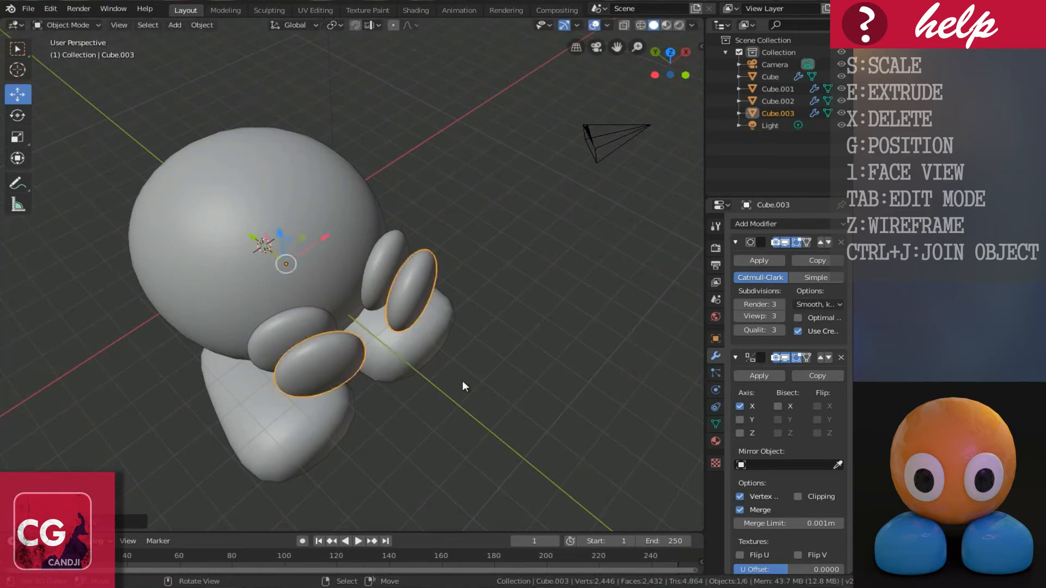
Step: In Edit Mode, scale the front copy's mesh down uniformly to pupil size
key("Tab")
middle_click_drag(474, 374, 410, 317)
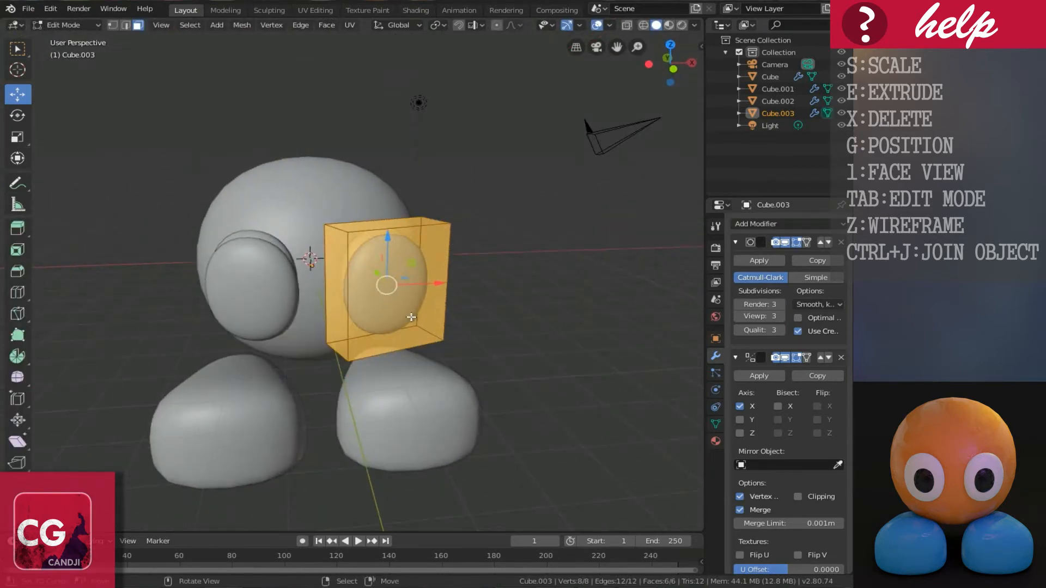
key("s")
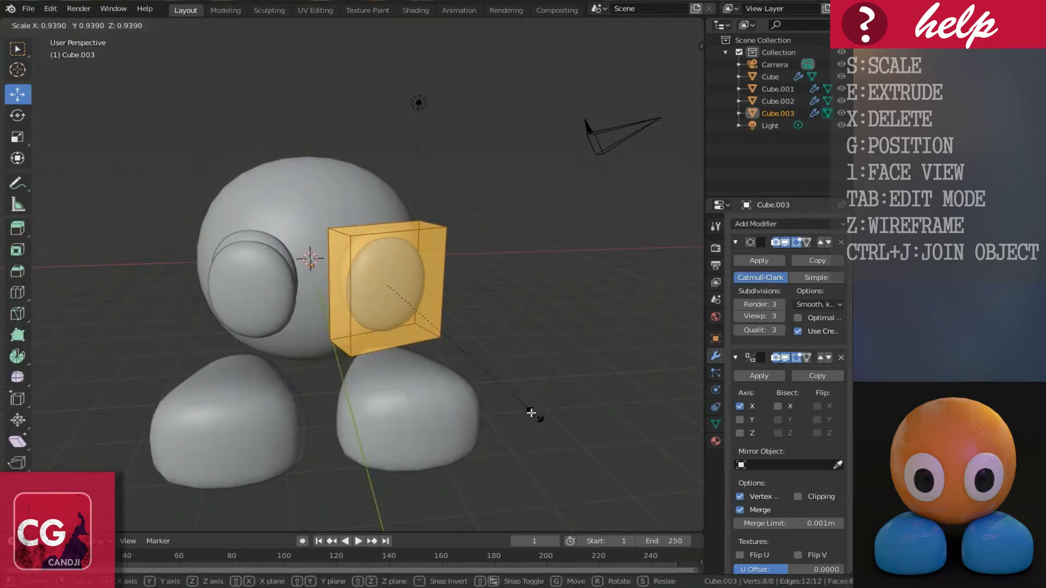
left_click(463, 357)
Step: Move the pupil mesh along Y against the front of the eye and return to Object Mode
mouse_move(463, 357)
middle_mouse_down()
mouse_move(425, 368)
mouse_move(431, 418)
middle_mouse_up()
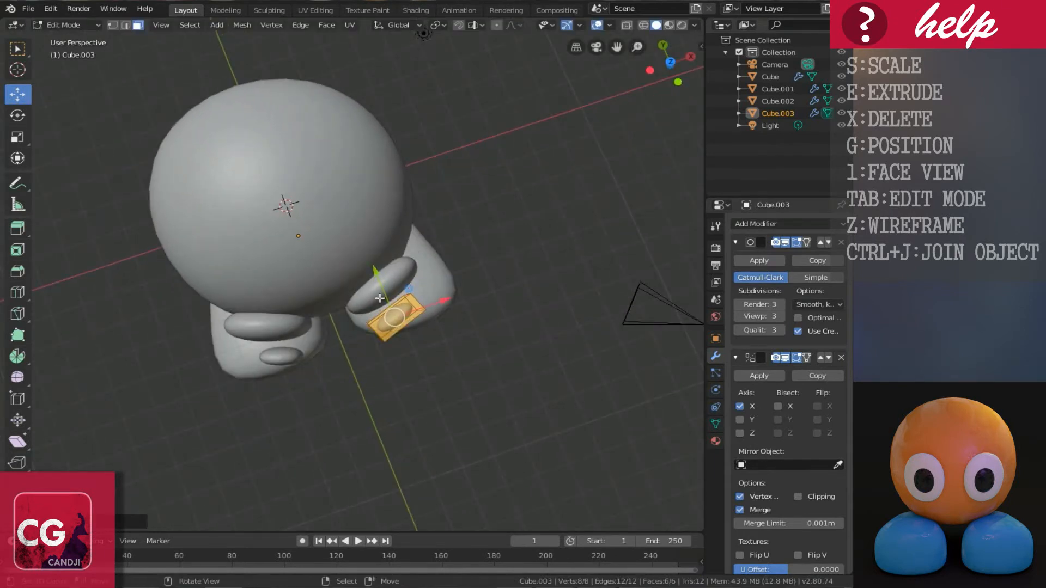
left_click_drag(377, 276, 371, 252)
middle_click_drag(390, 369, 422, 280)
key("Tab")
left_click(420, 424)
Step: Select the feet and raise them slightly along Z until they meet the underside of the head
left_click(305, 264)
scroll(305, 263, "down", 2)
middle_click_drag(306, 264, 302, 286)
middle_click_drag(392, 303, 381, 348)
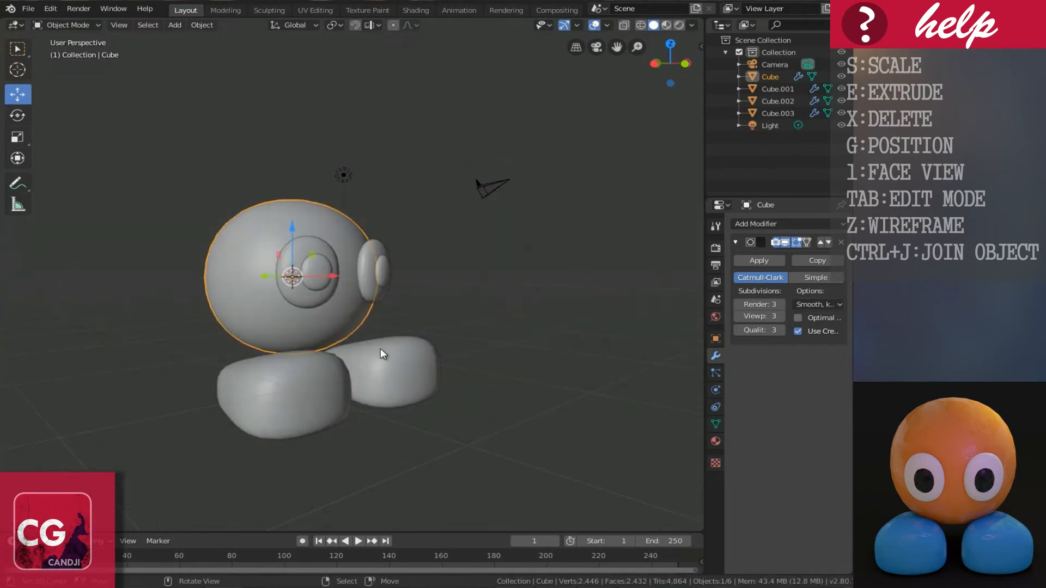
left_click(302, 380)
left_click(345, 313)
middle_click_drag(348, 314, 322, 318)
left_click(298, 386)
middle_click_drag(298, 386, 336, 364)
left_click_drag(329, 233, 333, 218)
middle_click_drag(308, 318, 252, 309)
Step: Select the head and scale it up uniformly to about 1.08
left_click(424, 279)
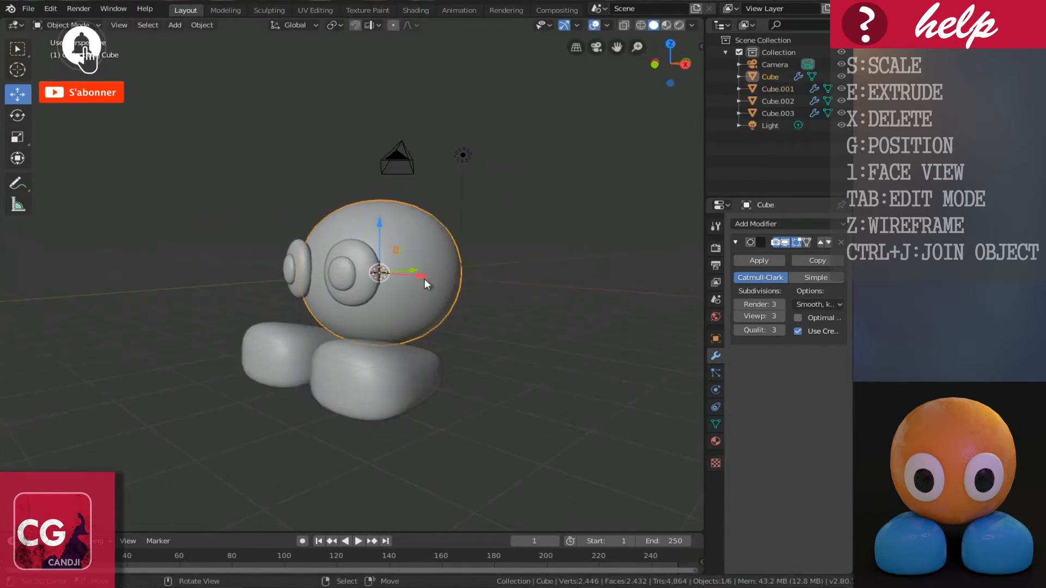
key("s")
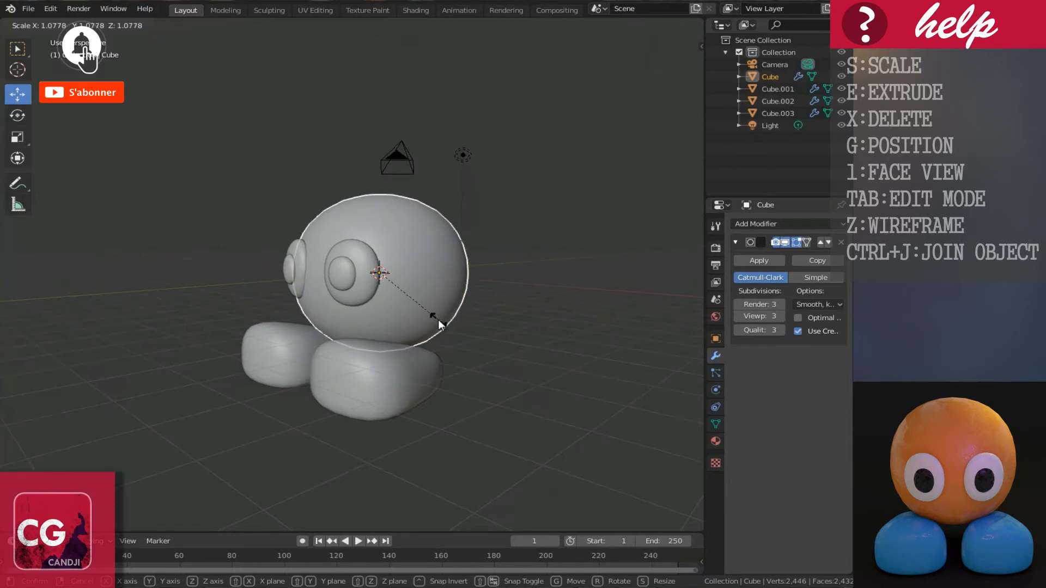
left_click(438, 319)
Step: Select the eyes and pupils together and move them about 0.2 m along negative Y, outward from the enlarged head
middle_click_drag(334, 297, 457, 340)
right_click(361, 274)
right_click(307, 305, "shift")
middle_click_drag(340, 318, 352, 339)
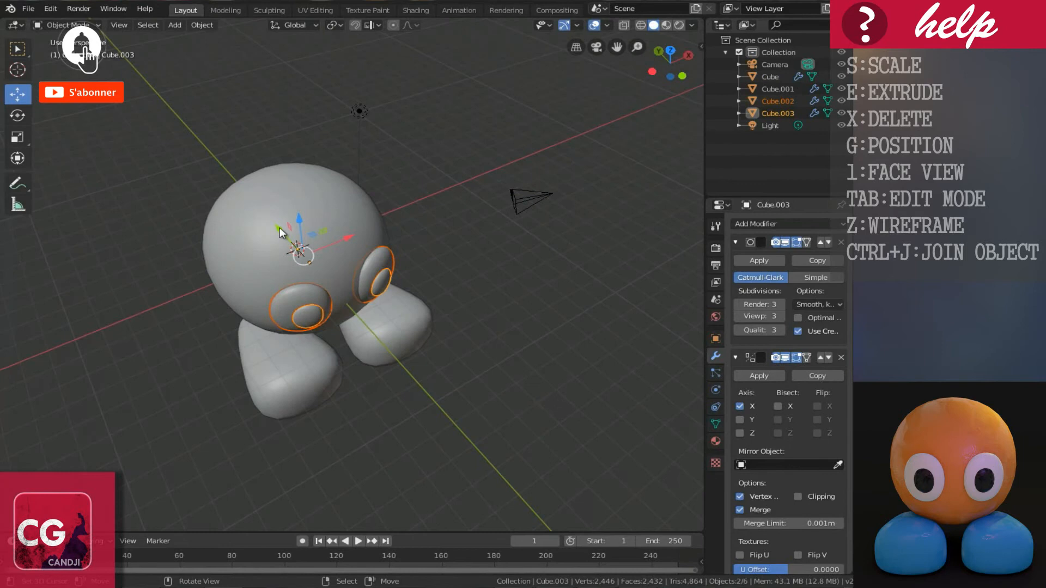
key("g")
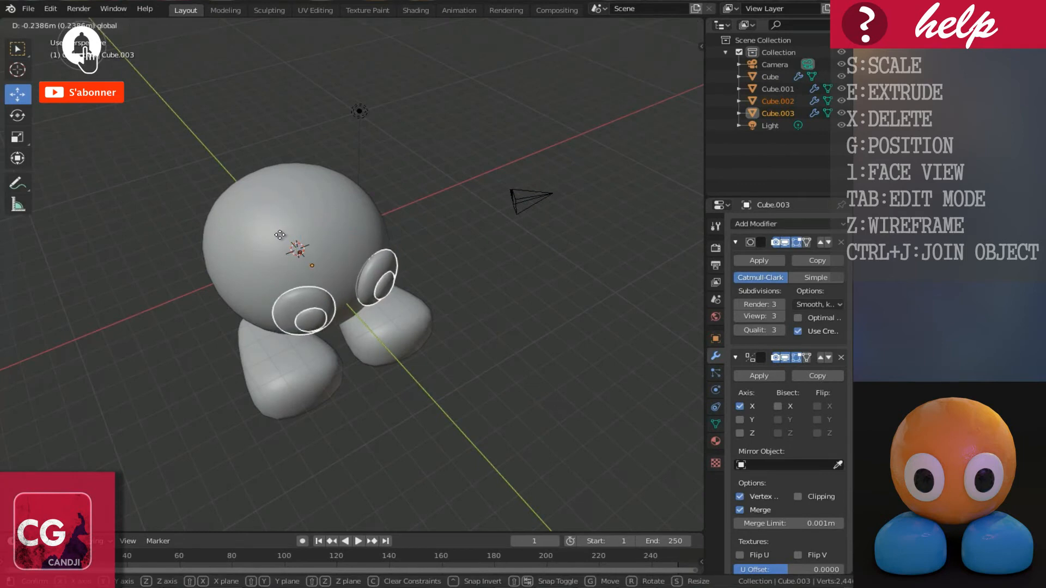
left_click(280, 233)
Step: Select the feet and switch to the Shading workspace with the whole character in view
right_click(390, 346)
middle_click_drag(390, 345, 439, 264)
left_click(419, 12)
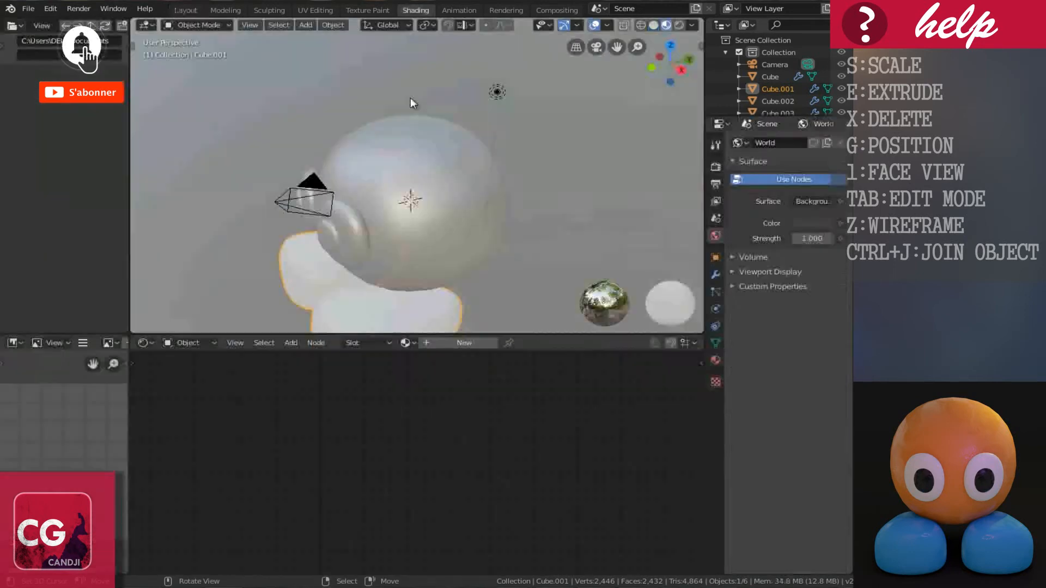
scroll(376, 196, "down", 3)
middle_click_drag(420, 183, 436, 156)
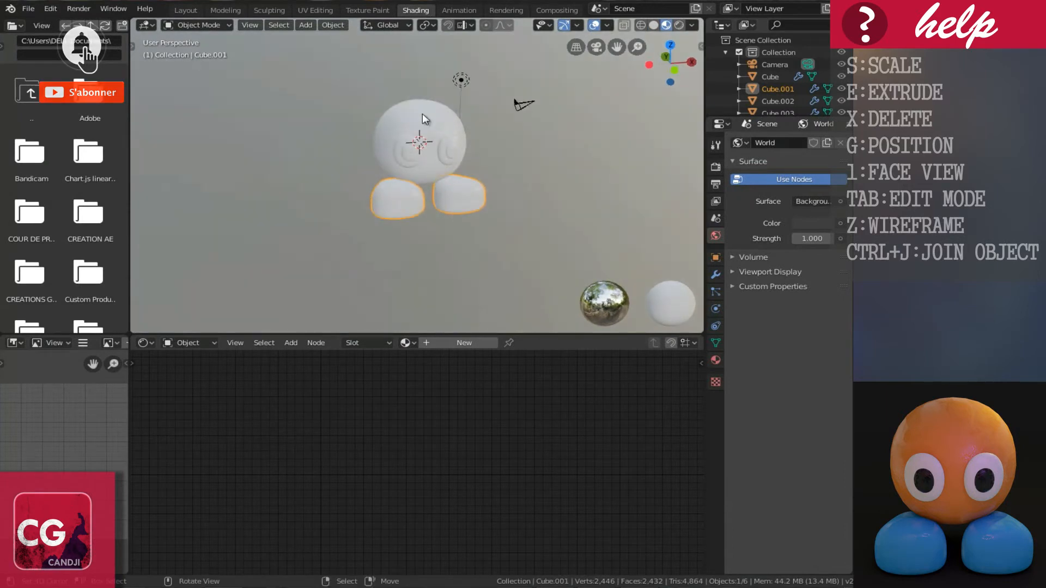
Step: Create a new material for the feet
left_click(405, 179)
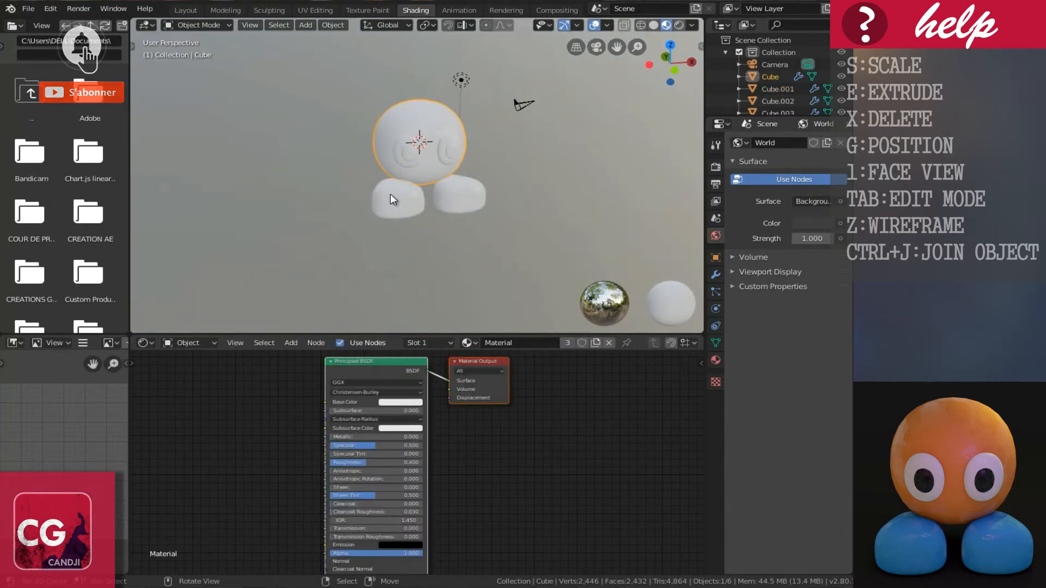
left_click(390, 194)
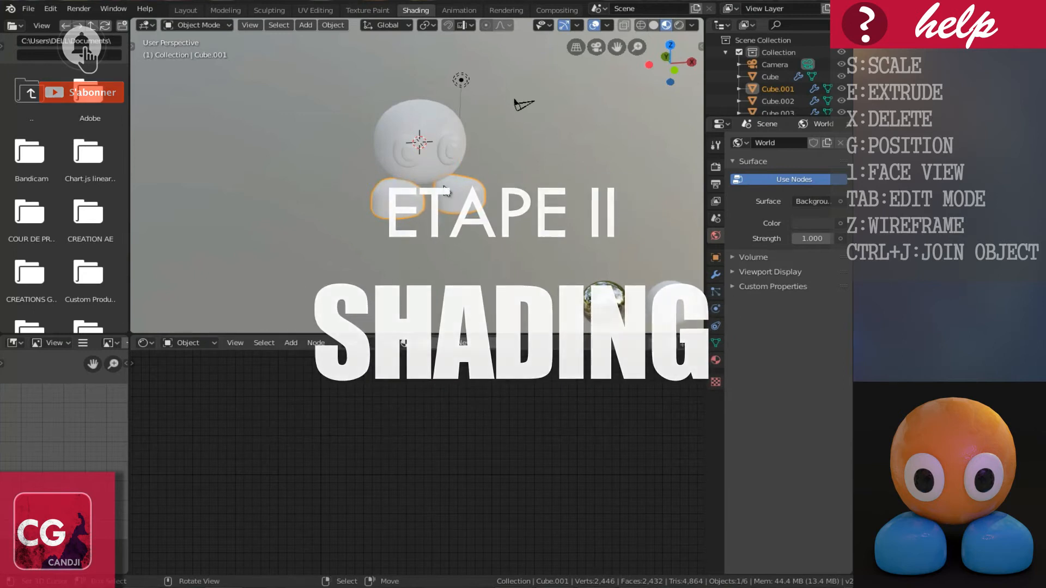
middle_click_drag(374, 449, 412, 440)
left_click(452, 343)
middle_click_drag(300, 460, 326, 458)
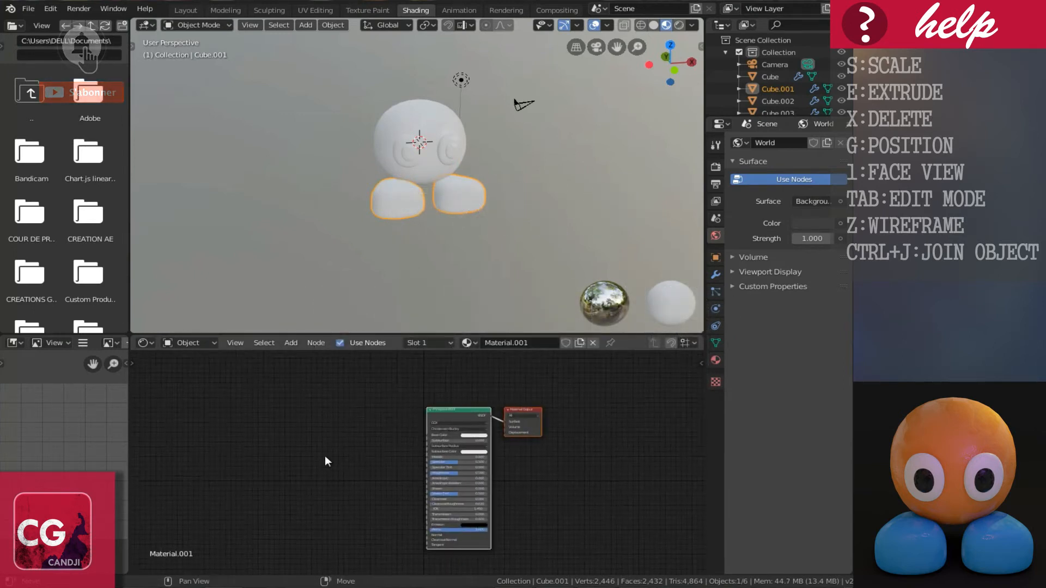
Step: Add an Image Texture node to the feet material, placed before the Principled BSDF node
left_click(292, 345)
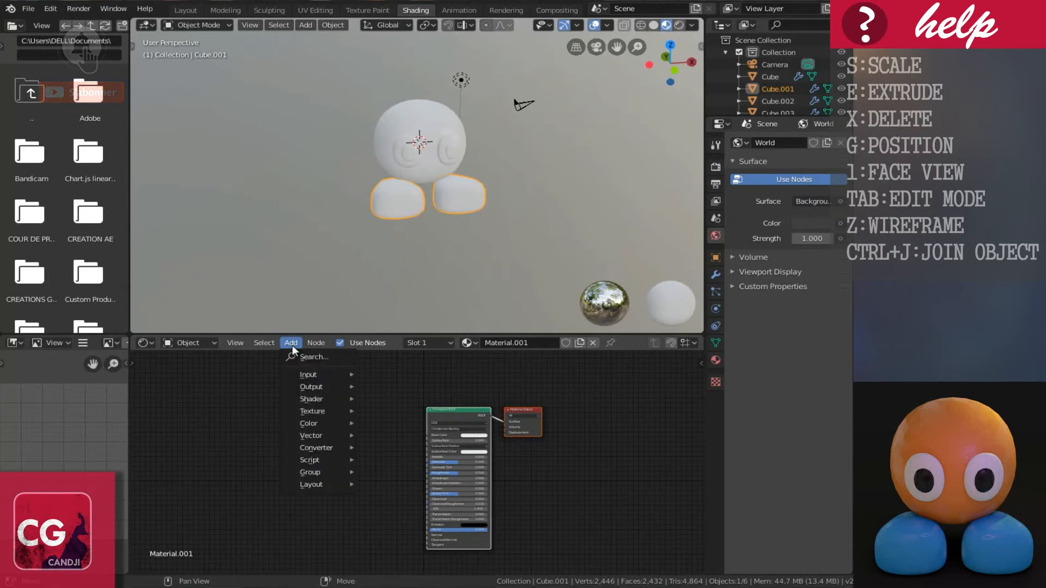
mouse_move(312, 415)
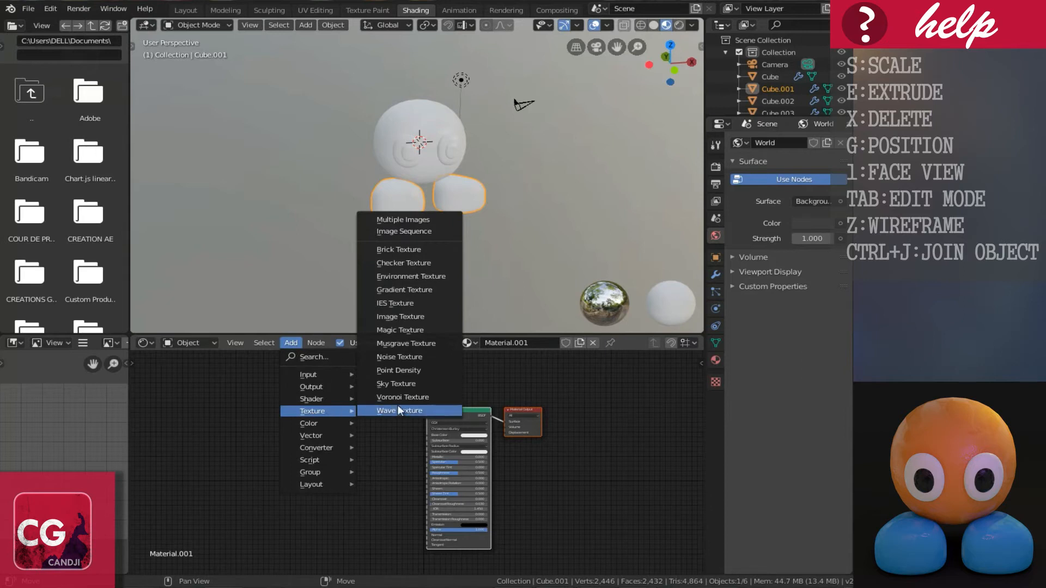
left_click(397, 317)
left_click(288, 437)
scroll(281, 436, "up", 2)
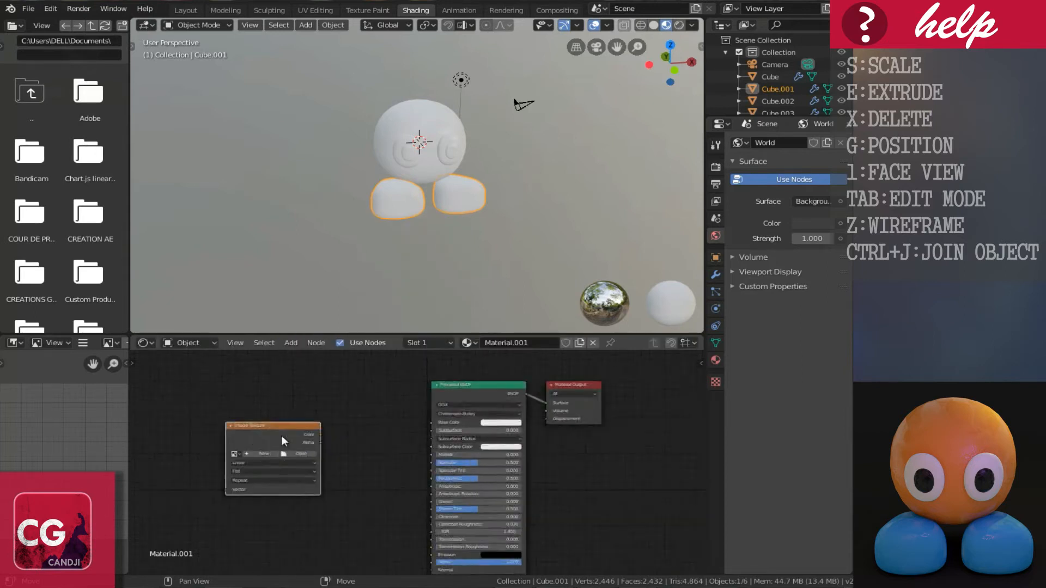
Step: Load "Fingerprints_01_1K-motion shader.png" from the Desktop folder into the Image Texture node
left_click(289, 450)
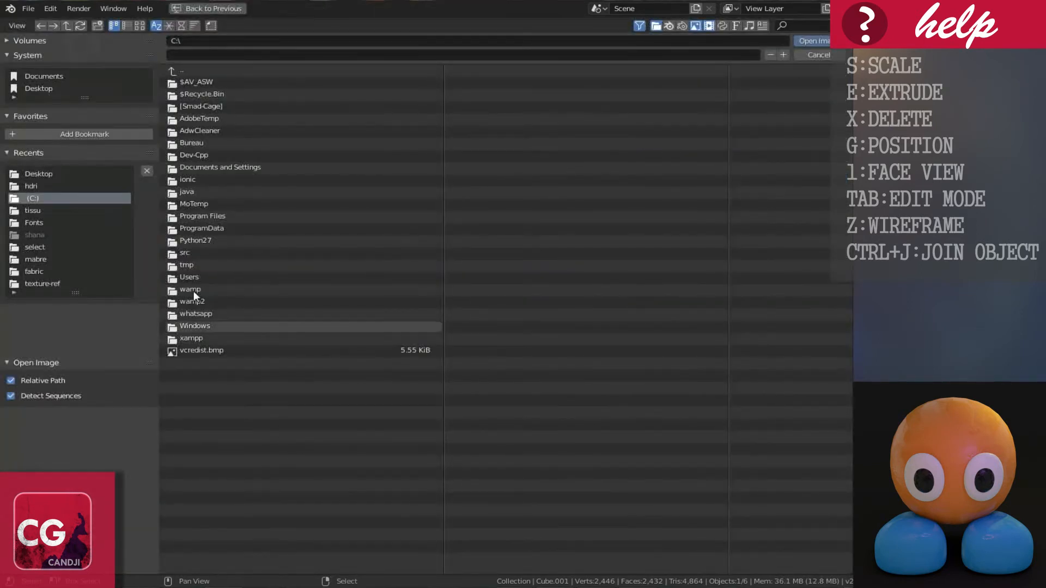
left_click(39, 88)
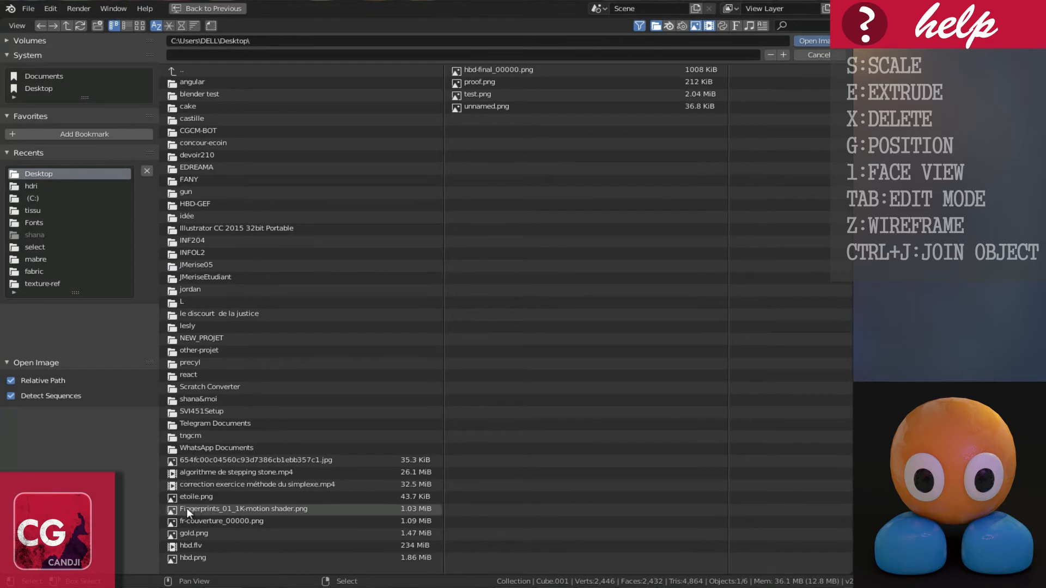
double_click(250, 509)
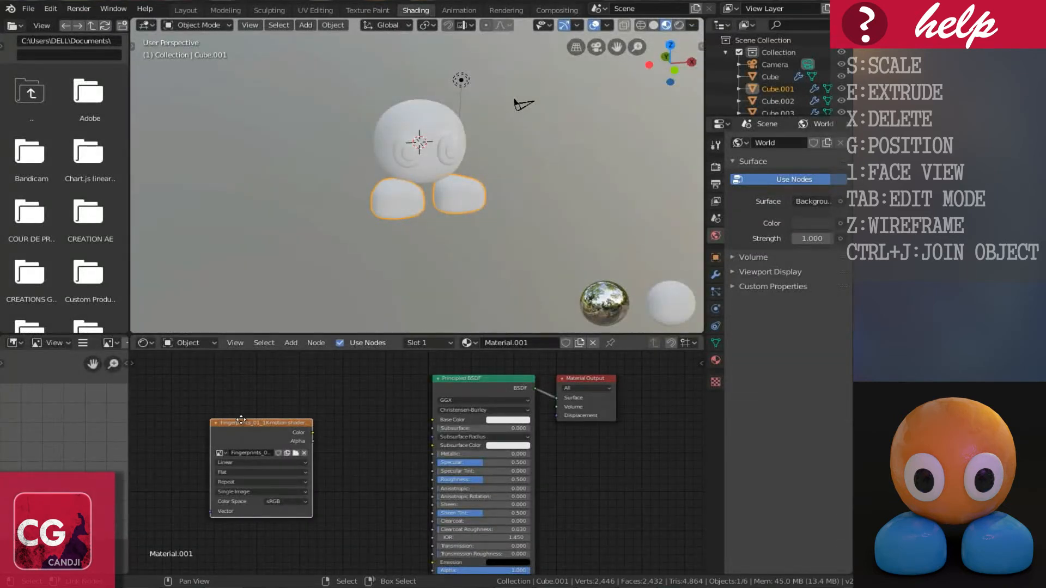
Step: Connect the fingerprint texture's Color output to Base Color, space the nodes apart and inspect the texture on the feet
left_click_drag(242, 420, 188, 418)
scroll(240, 412, "down", 1)
left_click_drag(282, 439, 430, 426)
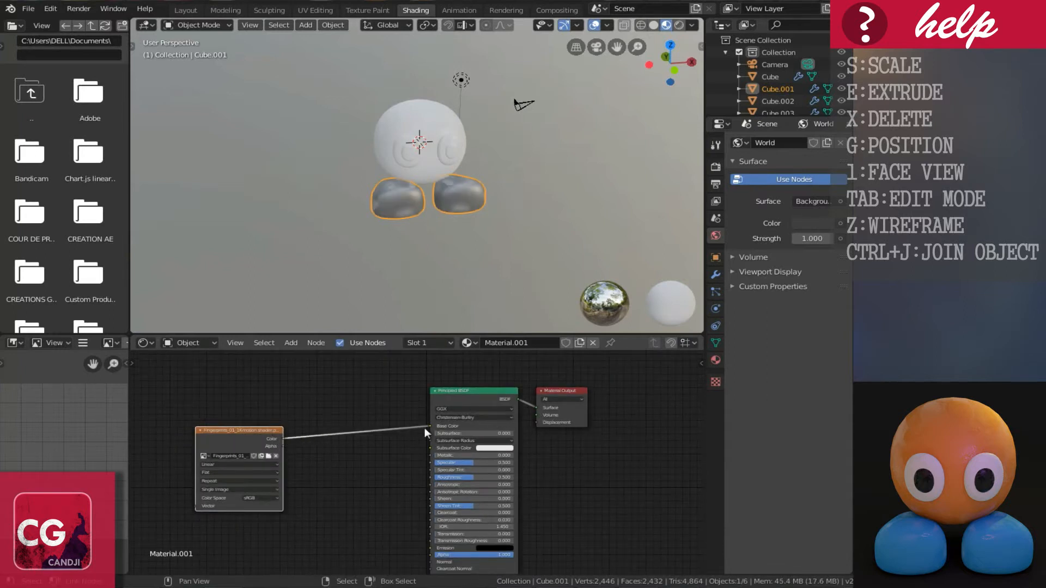
left_click_drag(254, 424, 207, 399)
middle_click_drag(185, 405, 296, 409)
scroll(356, 185, "up", 6)
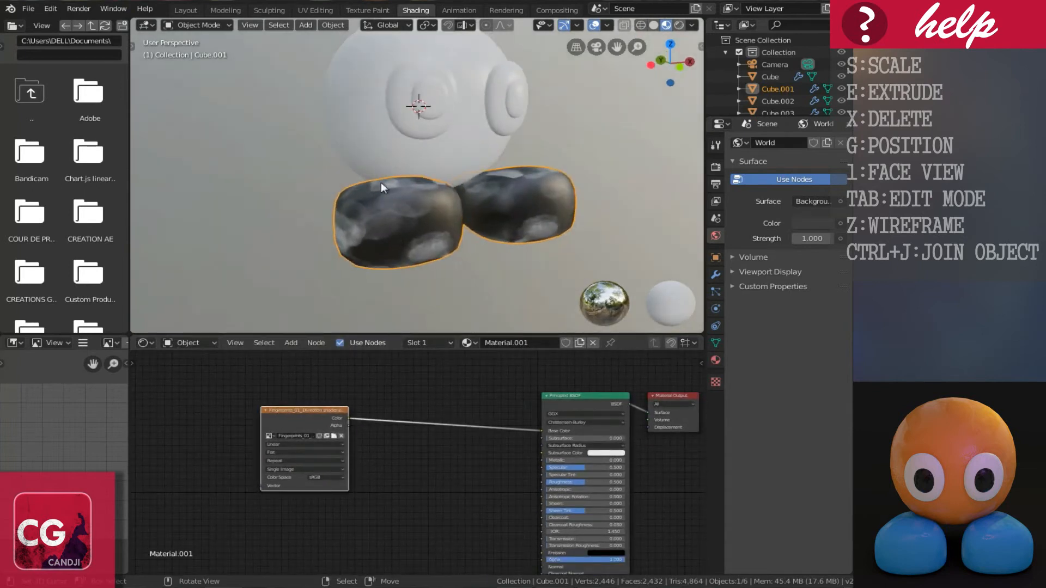
scroll(382, 210, "up", 4)
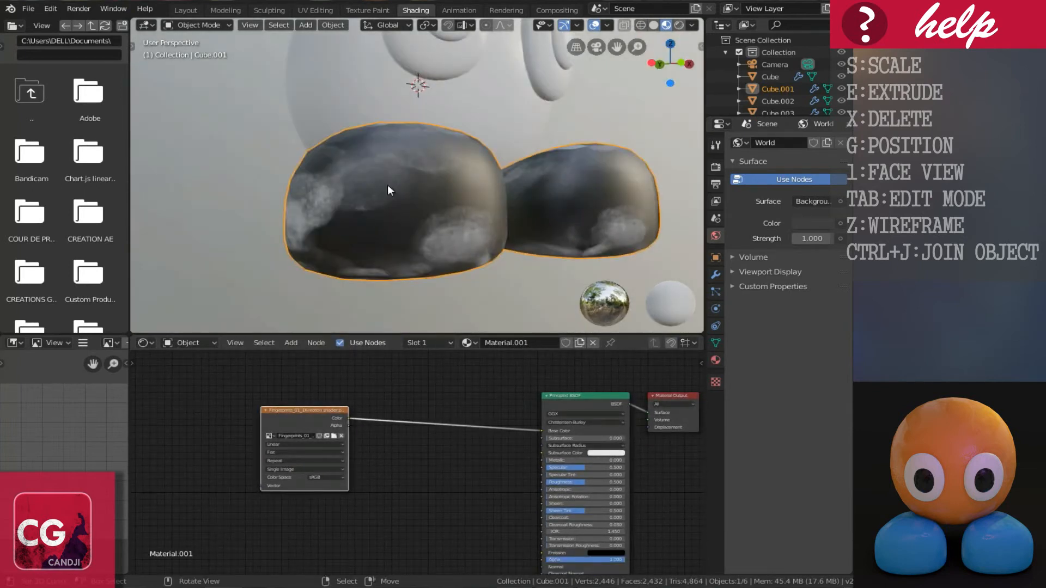
middle_click_drag(387, 185, 385, 197)
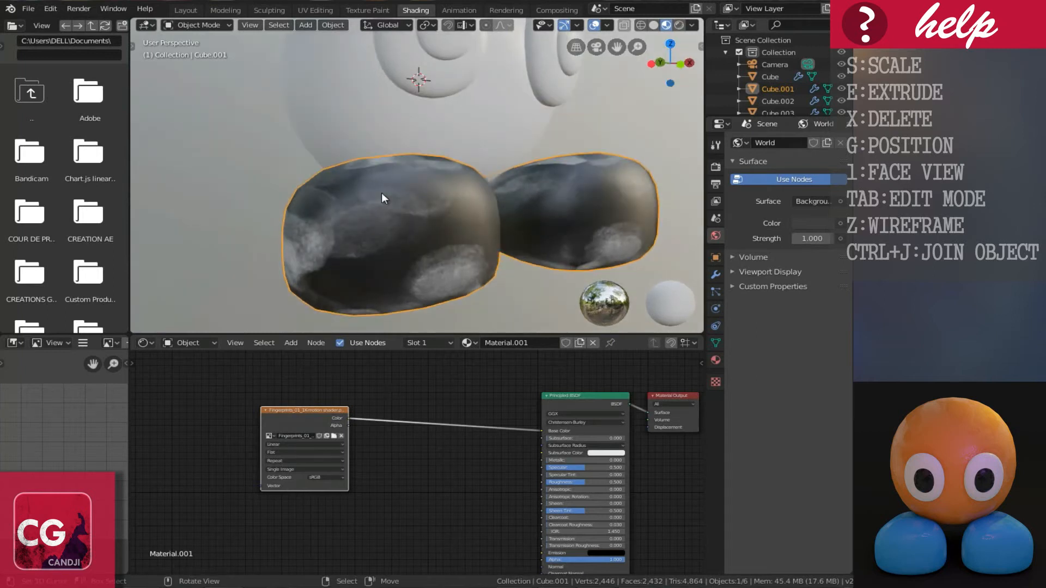
left_click_drag(303, 410, 231, 406)
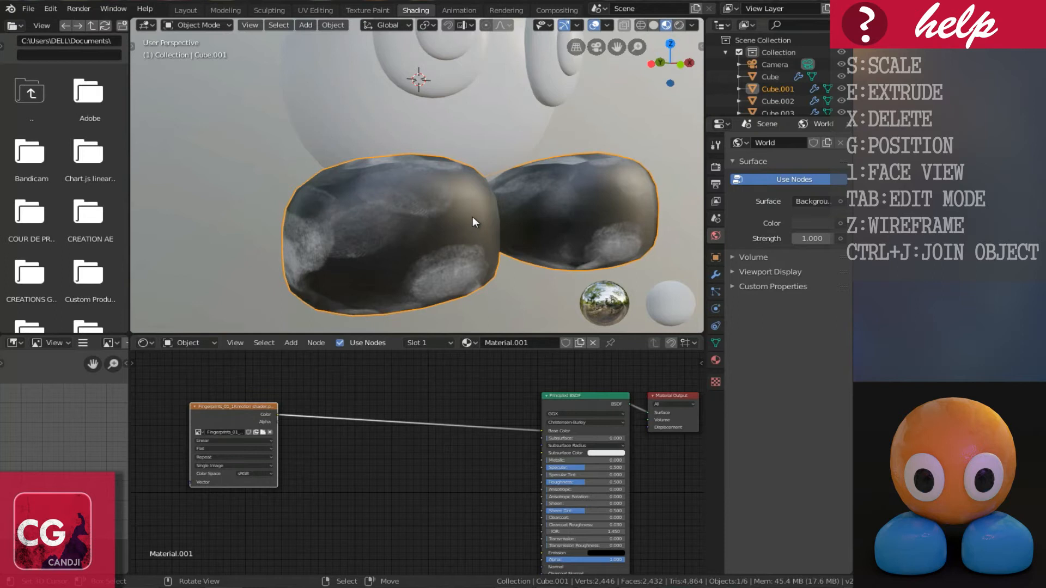
Step: Set the fingerprint texture's color space to Non-Color and check the feet
scroll(308, 478, "up", 2)
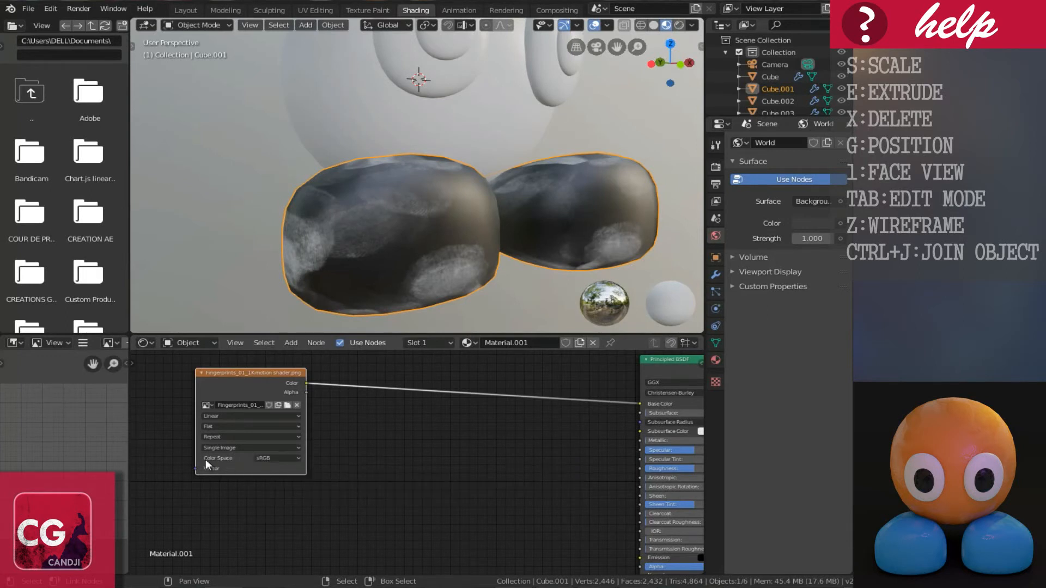
left_click(264, 458)
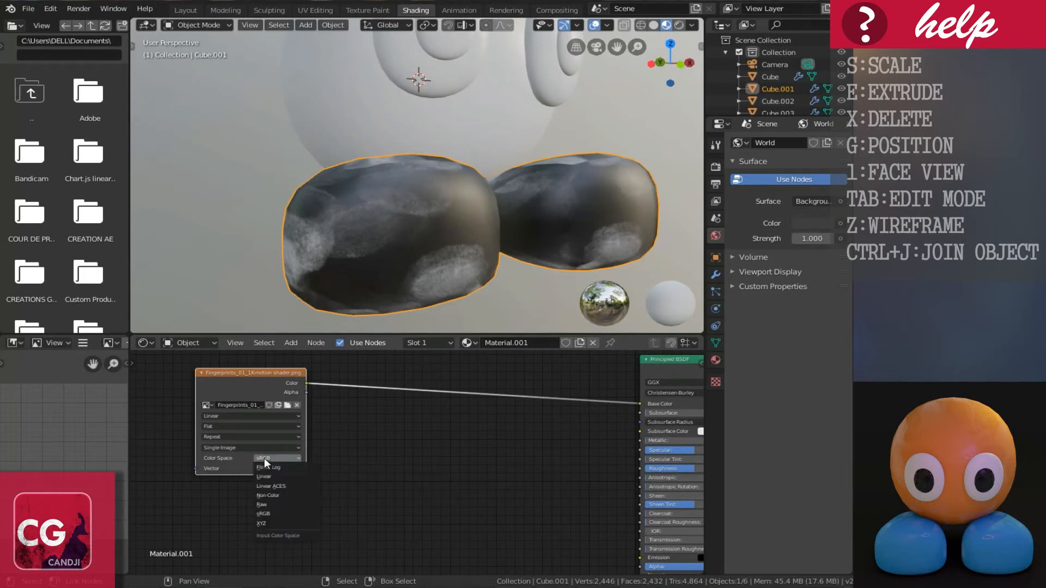
left_click(279, 495)
middle_click_drag(425, 207, 411, 210)
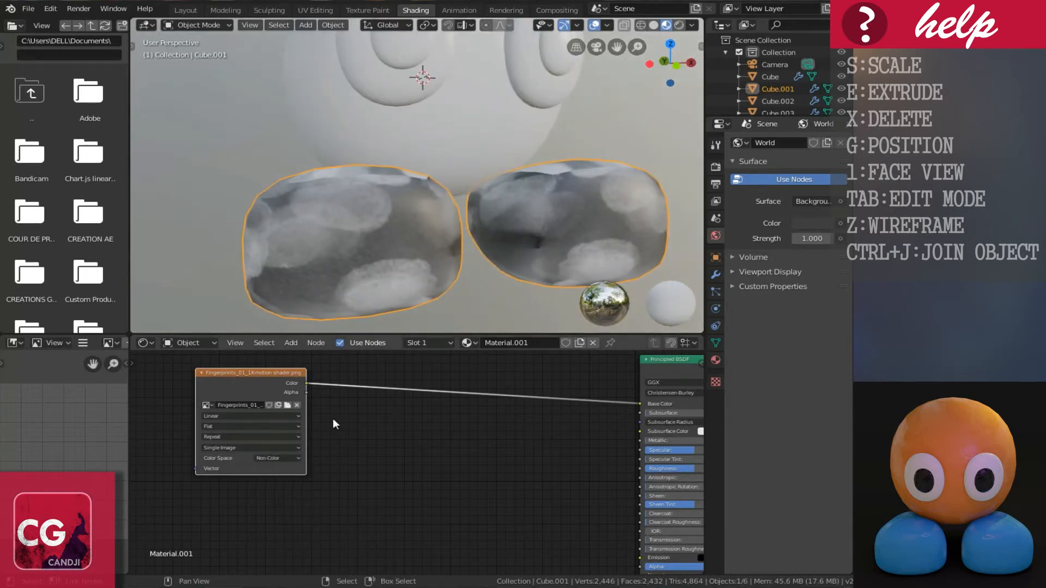
Step: Reconnect the fingerprint texture's Color output from Base Color to the Principled BSDF's Roughness input
left_click_drag(259, 374, 205, 378)
scroll(394, 403, "down", 1)
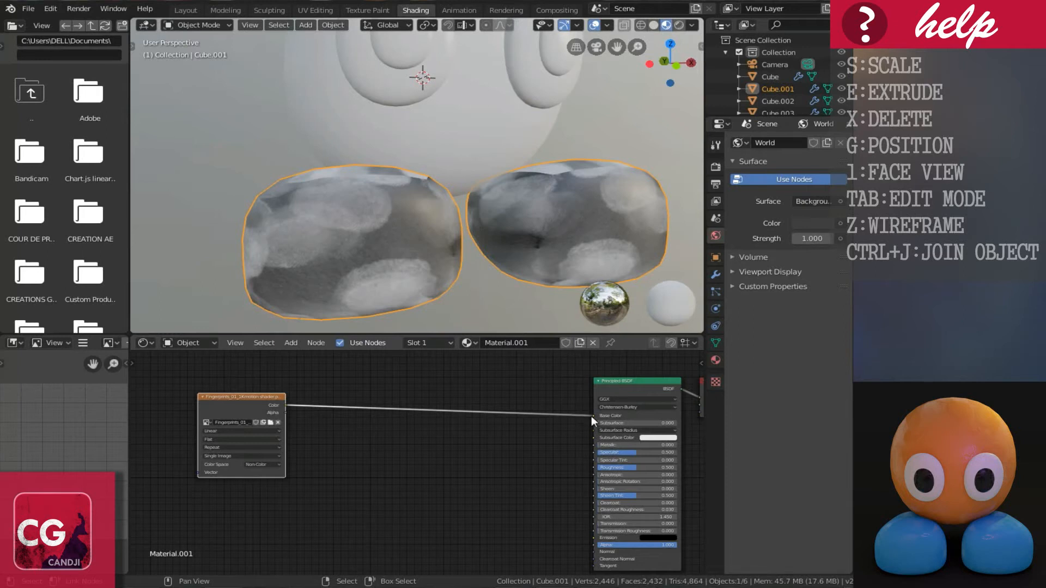
left_click_drag(593, 415, 593, 468)
Step: Set the Base Color of the feet material to a bright sky blue
middle_click_drag(554, 427, 217, 427)
scroll(459, 413, "up", 4)
left_click(403, 426)
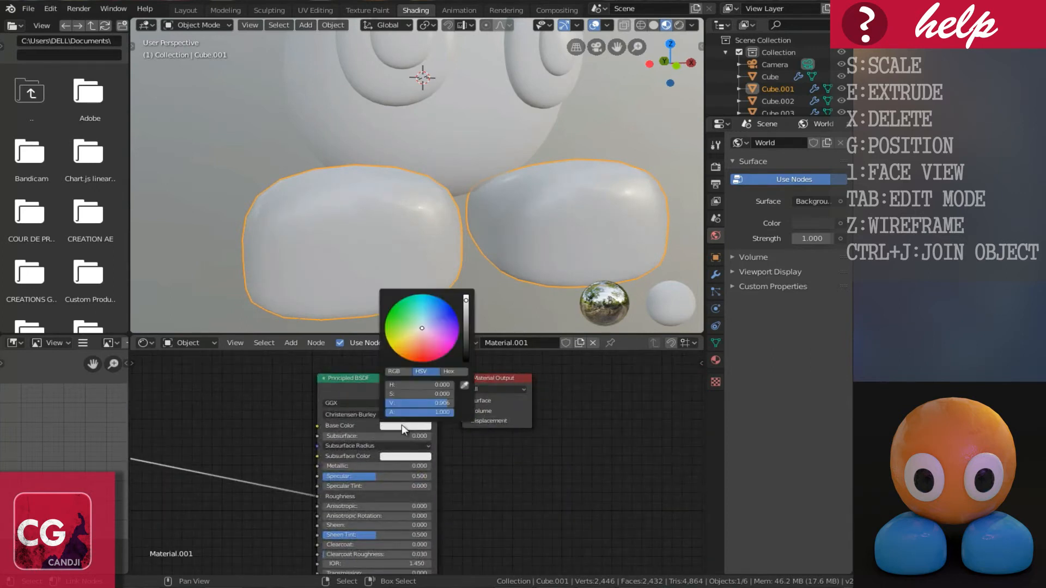
left_click_drag(427, 327, 432, 306)
mouse_move(432, 306)
middle_mouse_down()
mouse_move(397, 224)
mouse_move(440, 209)
mouse_move(447, 312)
middle_mouse_up()
middle_click_drag(473, 214, 318, 353)
Step: Move the Image Texture node closer to the Principled BSDF node and inspect the fingerprint reflections on the feet
scroll(230, 451, "down", 2)
middle_click_drag(262, 451, 483, 453)
scroll(301, 452, "down", 2)
middle_click_drag(300, 452, 373, 453)
left_click_drag(218, 406, 327, 420)
middle_click_drag(444, 459, 388, 429)
scroll(302, 309, "up", 3)
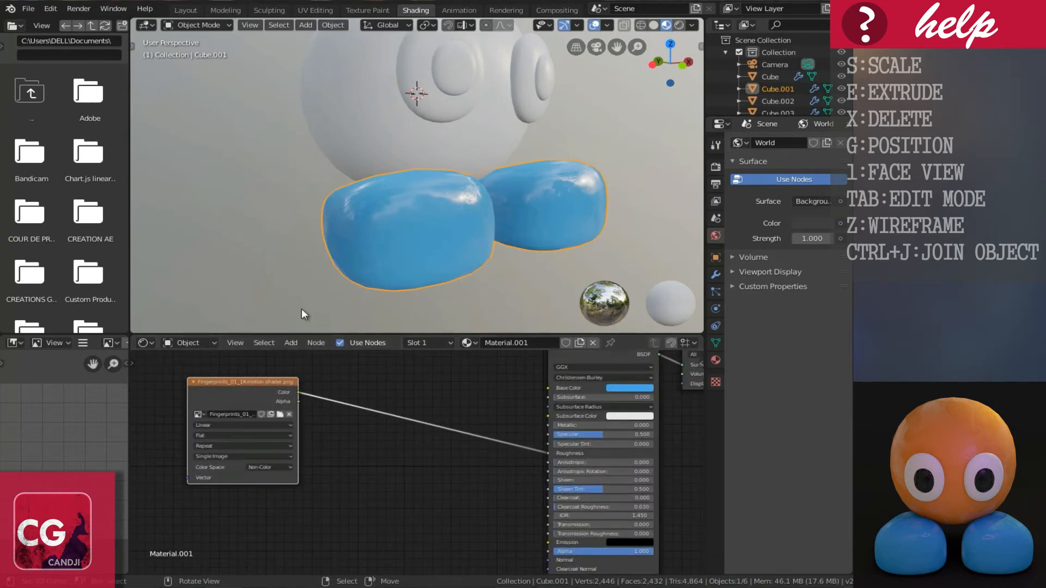
scroll(452, 223, "up", 2)
scroll(456, 207, "up", 4)
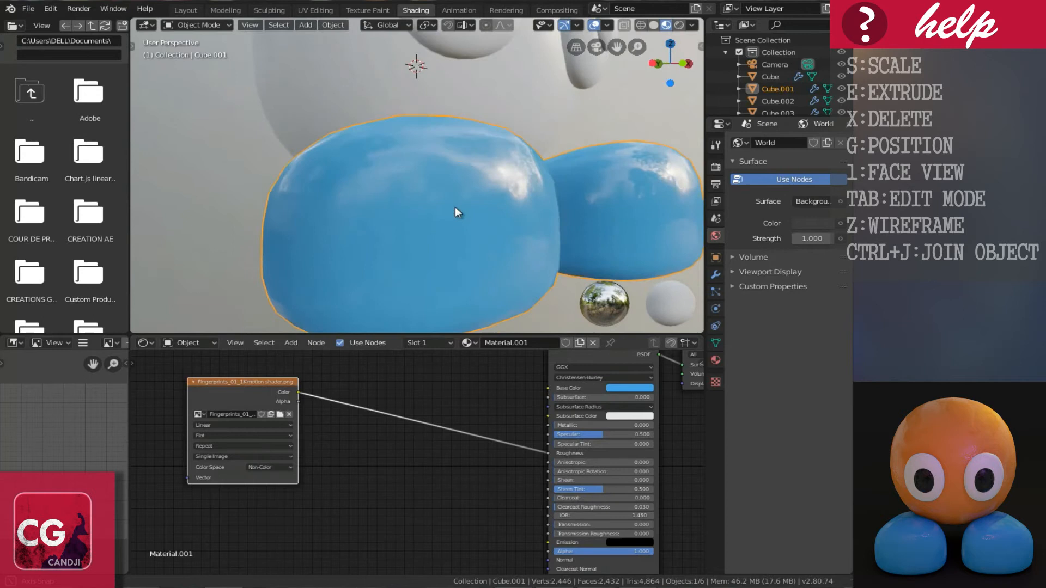
scroll(463, 193, "down", 4)
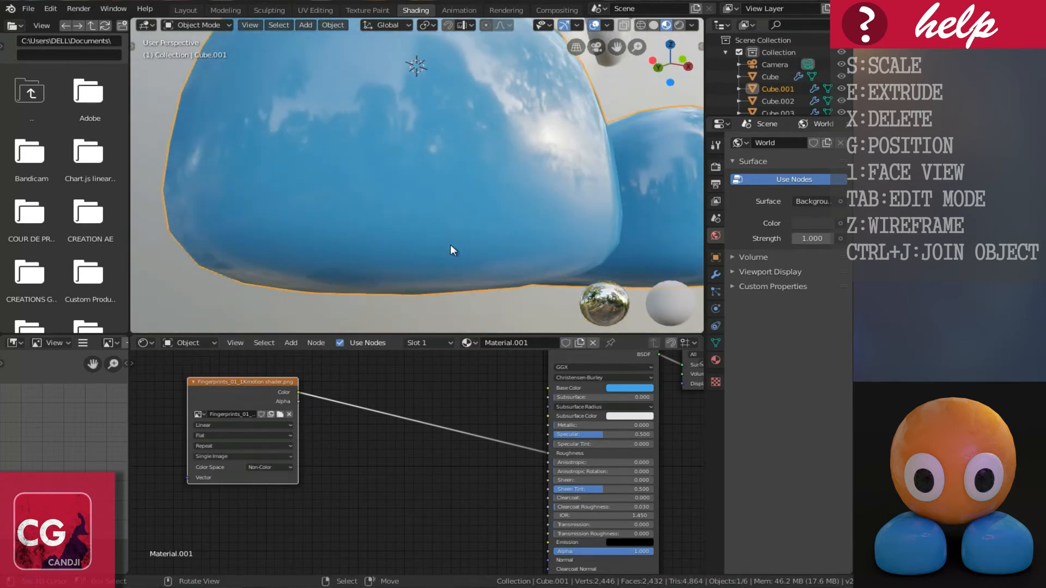
Step: Insert a ColorRamp node into the link between the fingerprint Image Texture and the Principled BSDF's Roughness
middle_click_drag(525, 185, 528, 158)
middle_click_drag(469, 145, 524, 140)
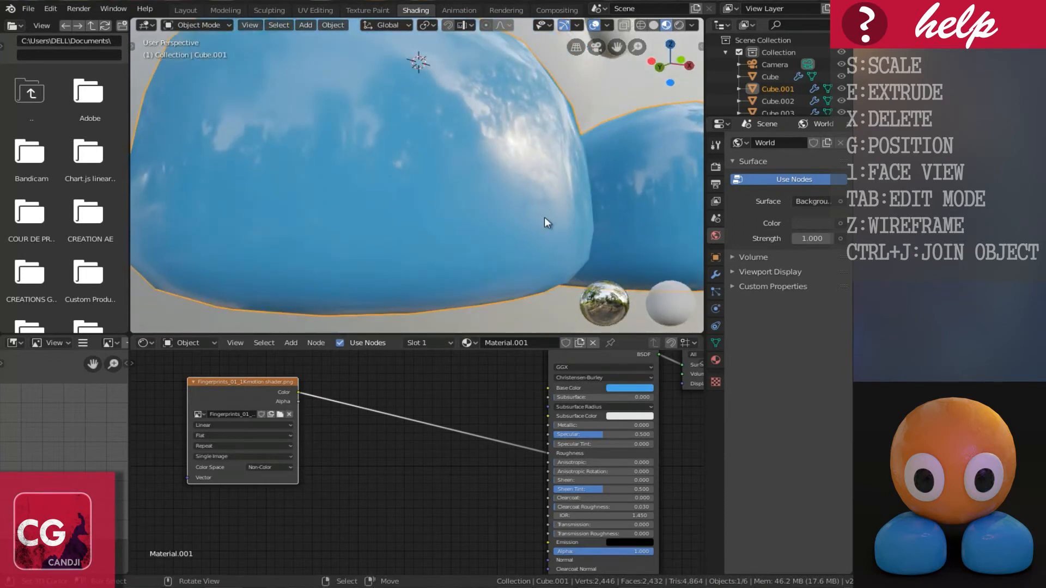
scroll(351, 449, "down", 4)
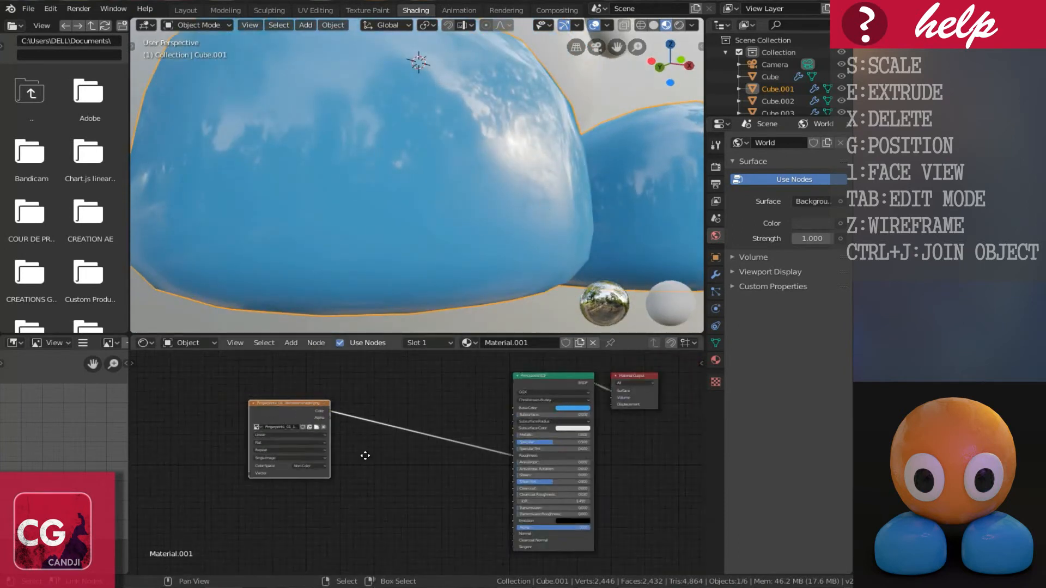
middle_click_drag(364, 455, 397, 462)
left_click_drag(317, 407, 278, 411)
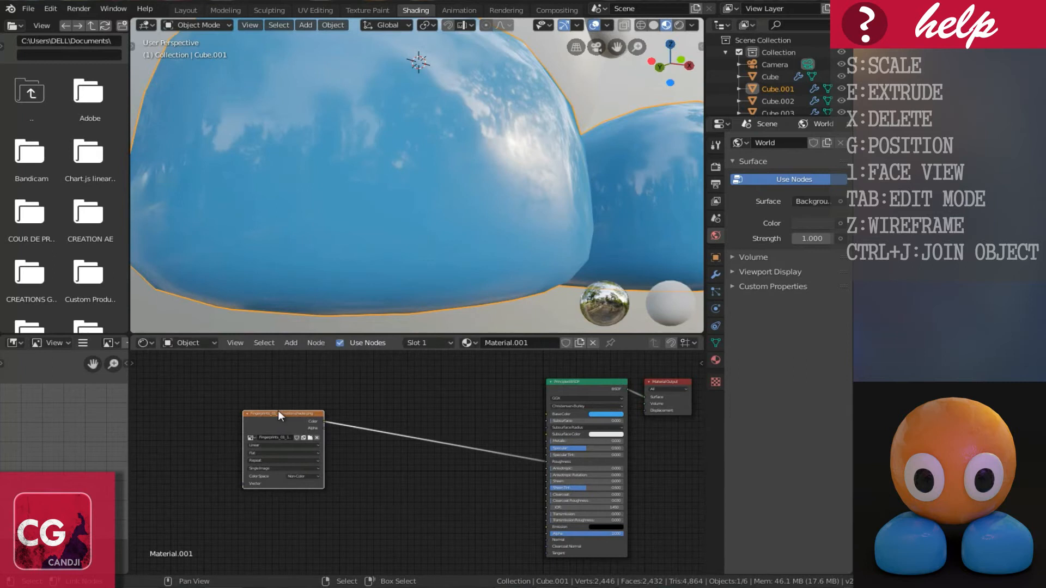
left_click(292, 342)
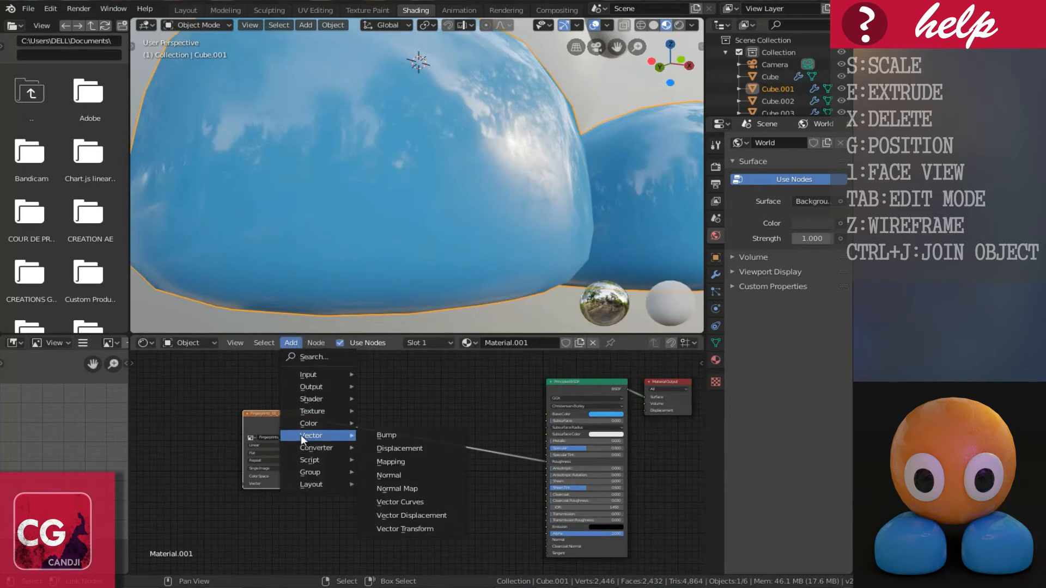
mouse_move(315, 448)
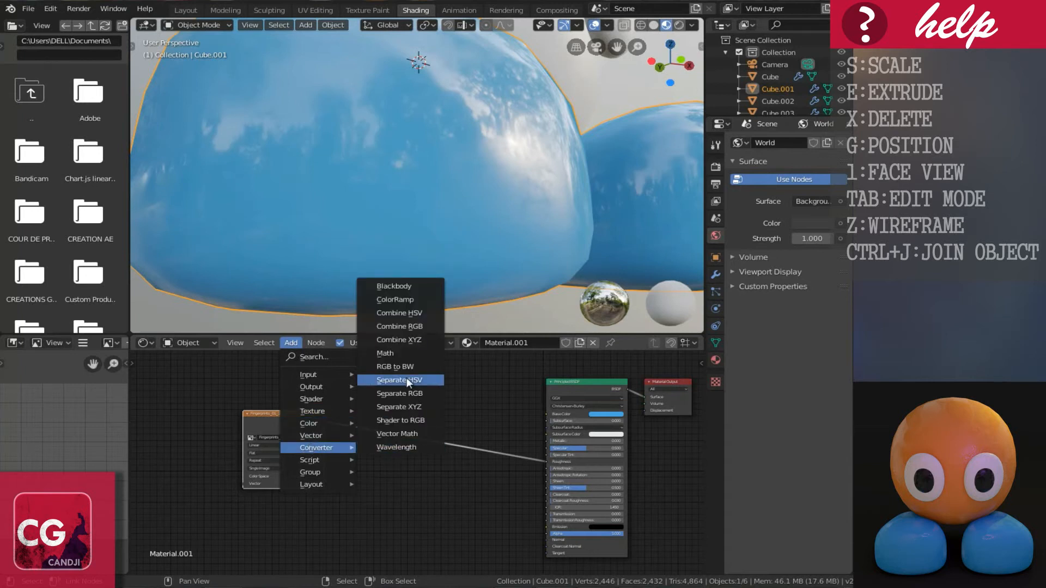
left_click(391, 299)
left_click(387, 406)
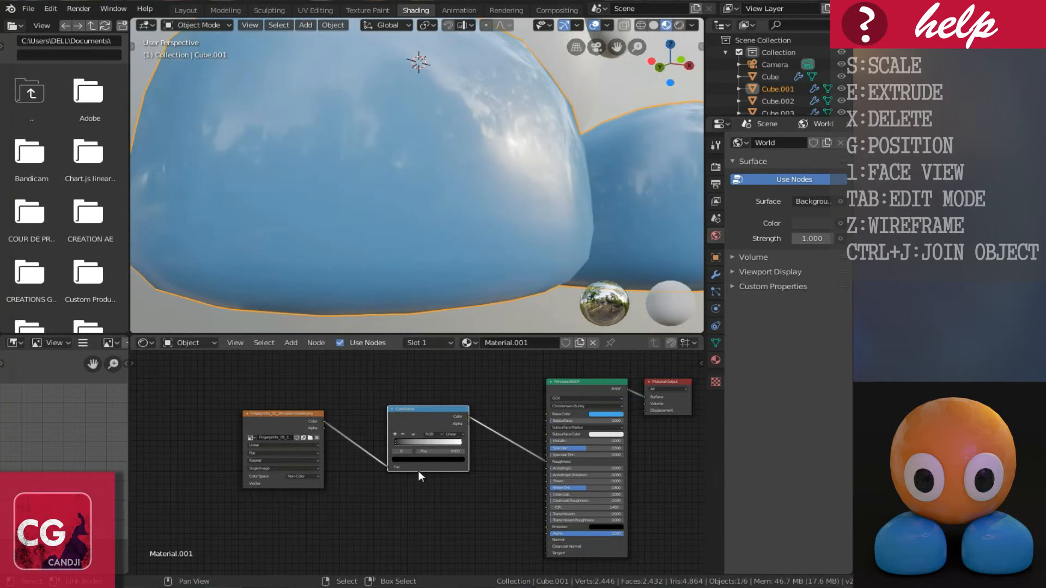
Step: Move the ColorRamp's white stop to about position 0.441 and check the feet's reflections
middle_click_drag(351, 221, 351, 234)
scroll(372, 470, "up", 3)
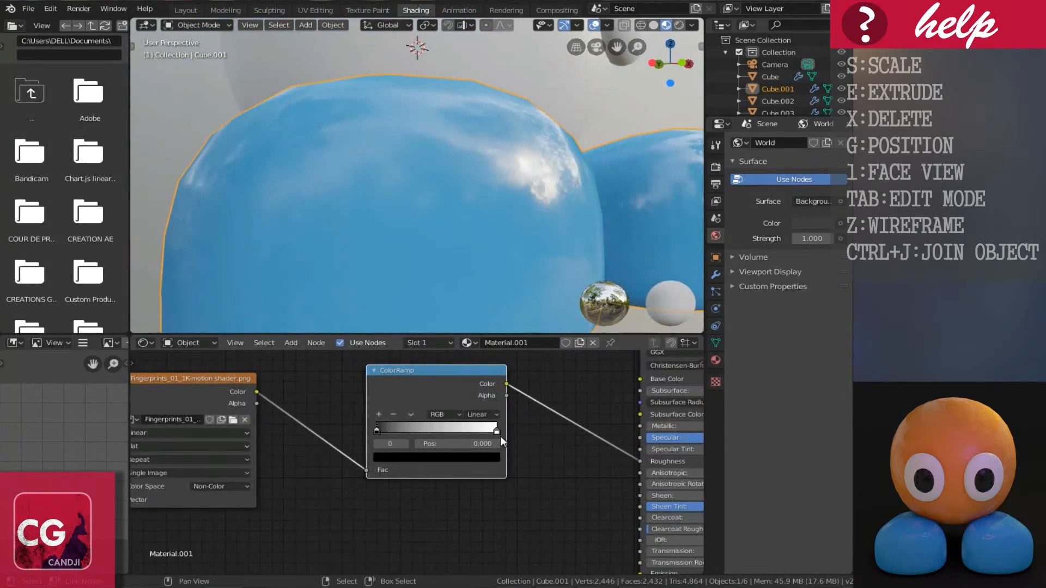
left_click_drag(496, 431, 429, 432)
scroll(382, 211, "down", 5)
middle_click_drag(400, 211, 367, 234)
Step: Change the feet material's Base Color to a slightly more saturated sky blue and inspect the feet from the side
middle_click_drag(496, 431, 254, 479)
scroll(496, 436, "up", 2)
scroll(502, 430, "down", 2)
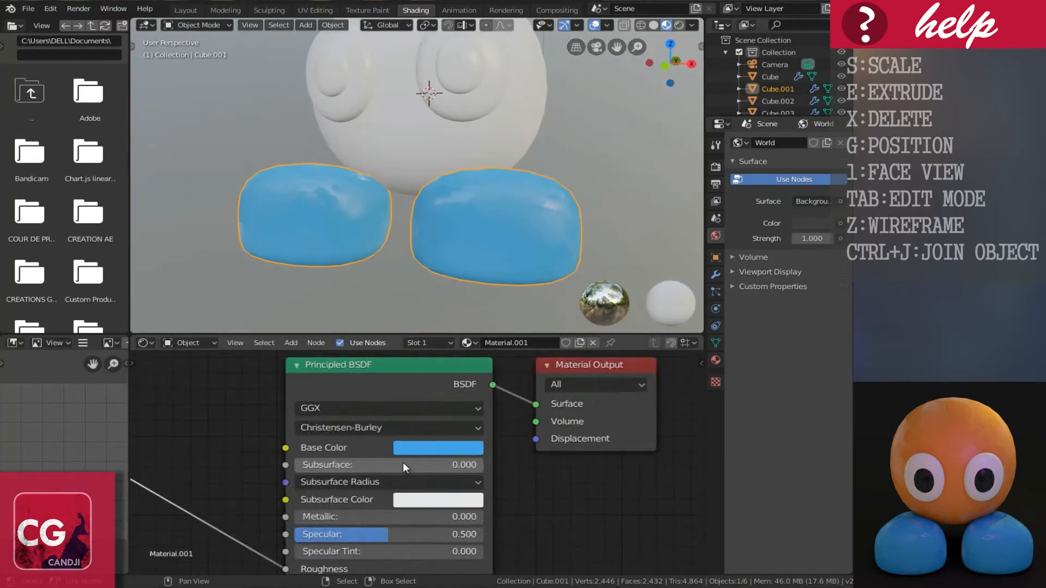
left_click(427, 446)
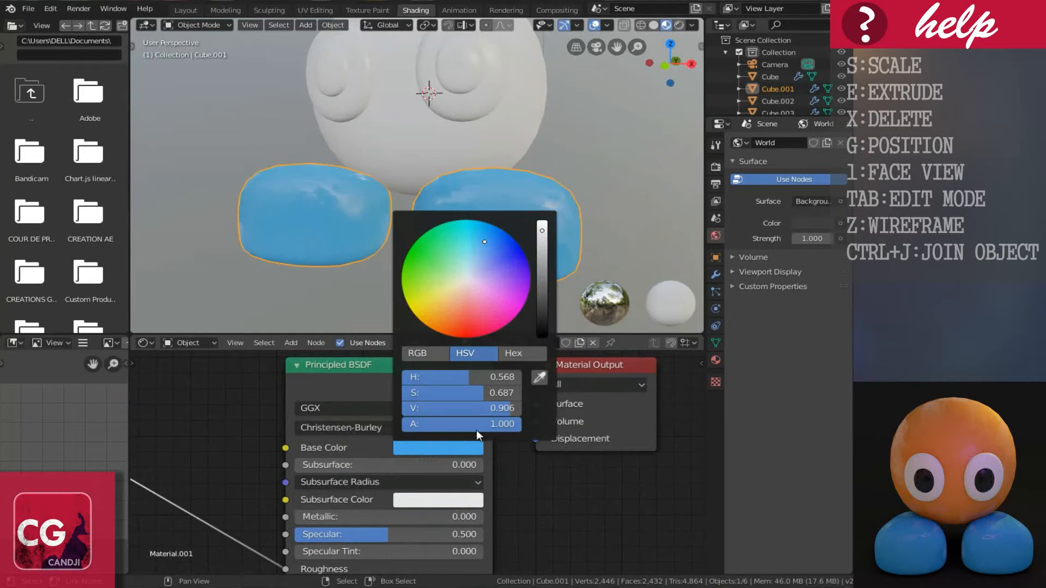
left_click(486, 237)
left_click(482, 237)
left_click(485, 235)
middle_click_drag(324, 234, 417, 224)
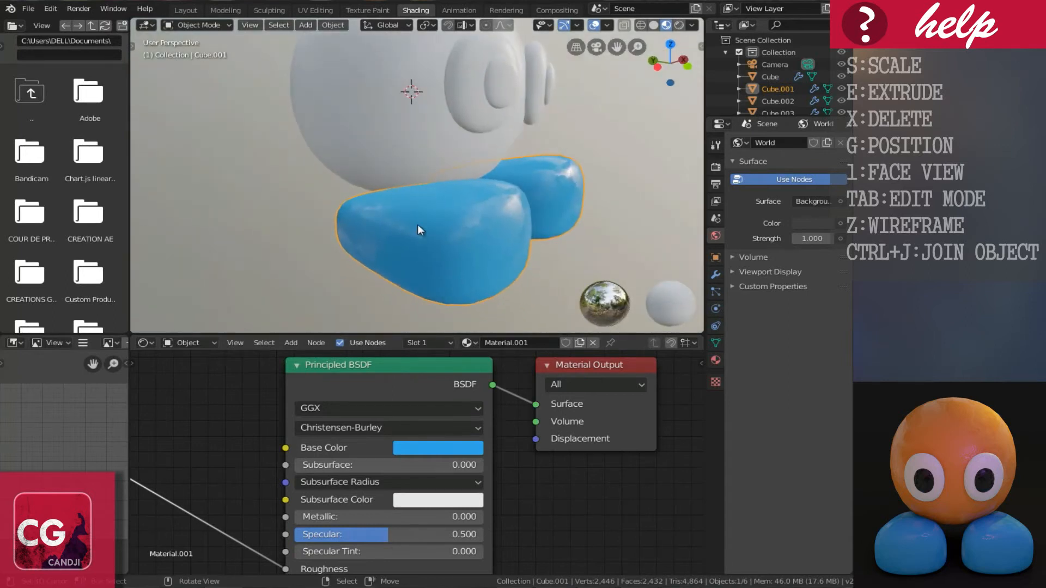
Step: Shift the Image Texture and ColorRamp nodes away from the Principled BSDF to free up space
scroll(225, 477, "down", 3)
middle_click_drag(225, 477, 373, 454)
scroll(374, 454, "down", 2)
left_click_drag(230, 416, 209, 403)
left_click_drag(342, 397, 306, 409)
scroll(298, 416, "down", 1)
mouse_move(299, 416)
middle_mouse_down()
mouse_move(352, 416)
mouse_move(311, 420)
middle_mouse_up()
Step: Add a Bump node to the feet material and rearrange the Image Texture and ColorRamp nodes around it
left_click(291, 342)
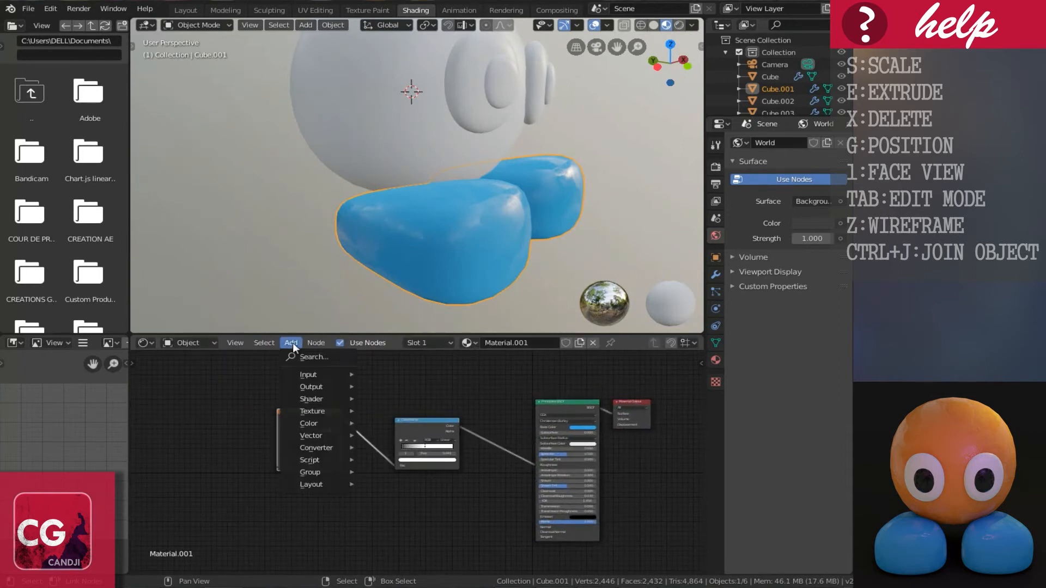
mouse_move(309, 436)
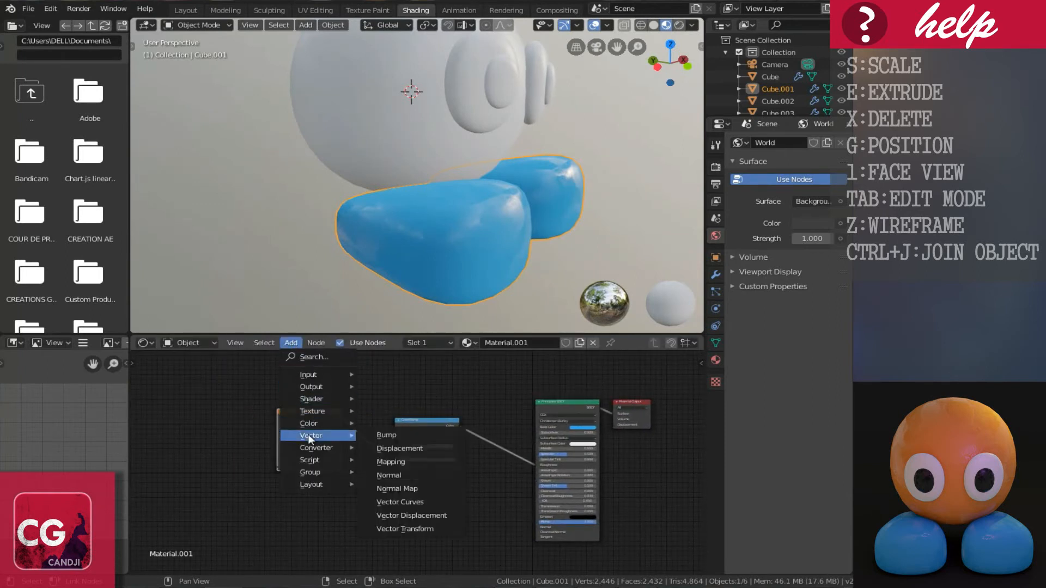
left_click(388, 435)
middle_click_drag(351, 415, 359, 451)
left_click_drag(319, 429, 303, 414)
left_click_drag(431, 439, 394, 415)
scroll(418, 471, "up", 5)
middle_click_drag(397, 452, 343, 356)
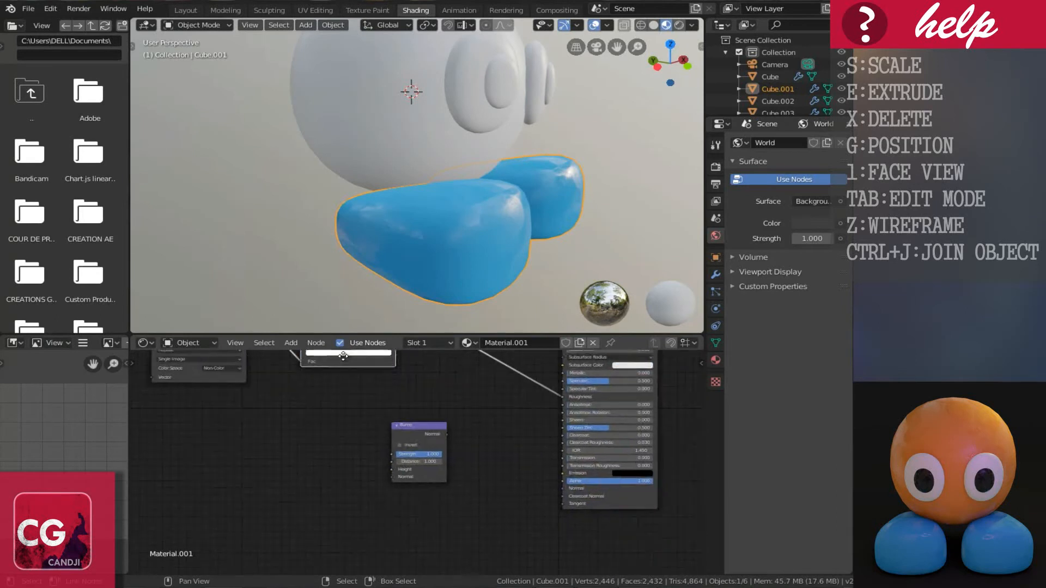
Step: Spread the nodes apart, with the Bump node below the link between the ColorRamp and the Principled BSDF
middle_click_drag(394, 434, 522, 508)
scroll(363, 443, "up", 5)
scroll(413, 466, "down", 1)
middle_click_drag(413, 466, 511, 548)
left_click_drag(315, 407, 251, 394)
left_click_drag(447, 397, 350, 405)
left_click(350, 406)
middle_click_drag(416, 441, 304, 418)
key("g")
key("Escape")
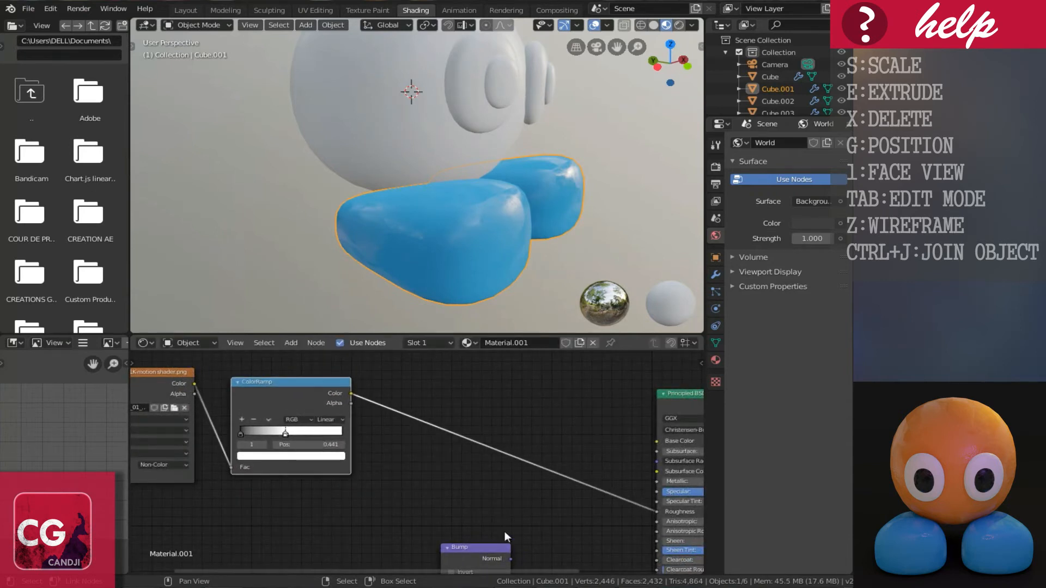
middle_click_drag(504, 532, 517, 497)
left_click_drag(486, 511, 527, 489)
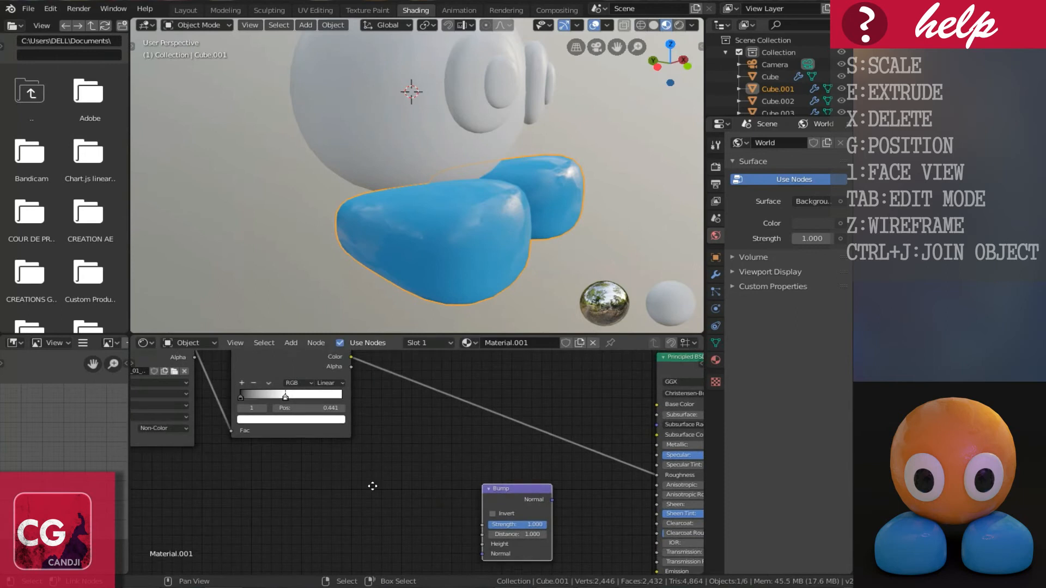
Step: Connect the ColorRamp's Color output to the Bump node's Height input
middle_click_drag(372, 486, 384, 521)
left_click_drag(362, 391, 416, 560)
left_click_drag(459, 503, 441, 489)
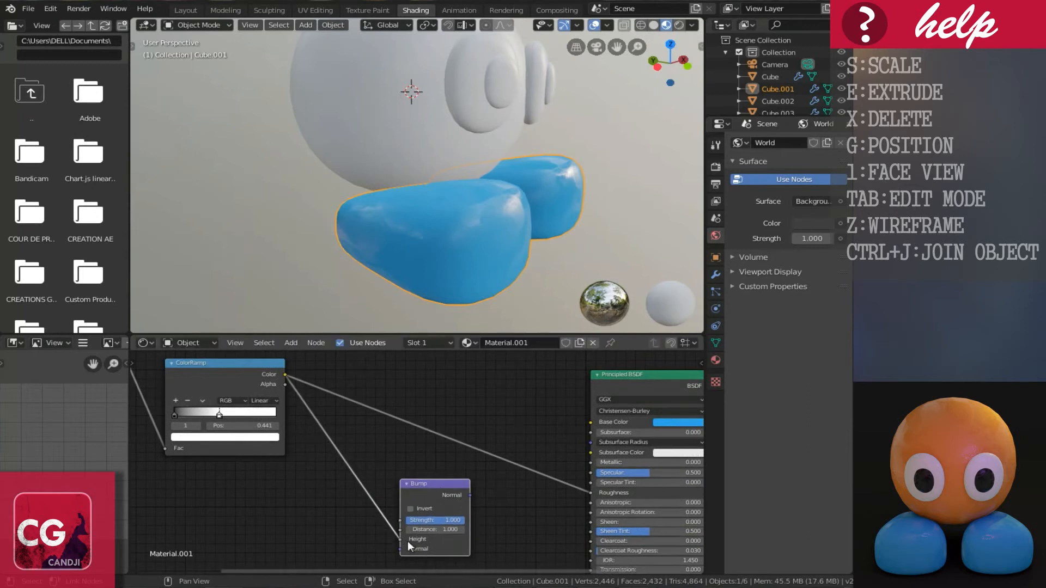
Step: Connect the Bump node's Normal output to the Principled BSDF's Normal input and inspect the feet up close
middle_click_drag(495, 522, 335, 418)
left_click_drag(302, 402, 428, 508)
middle_click_drag(457, 245, 434, 216)
scroll(443, 232, "up", 1)
middle_click_drag(373, 468, 515, 483)
middle_click_drag(466, 225, 414, 207)
scroll(457, 452, "up", 2)
scroll(401, 191, "up", 5)
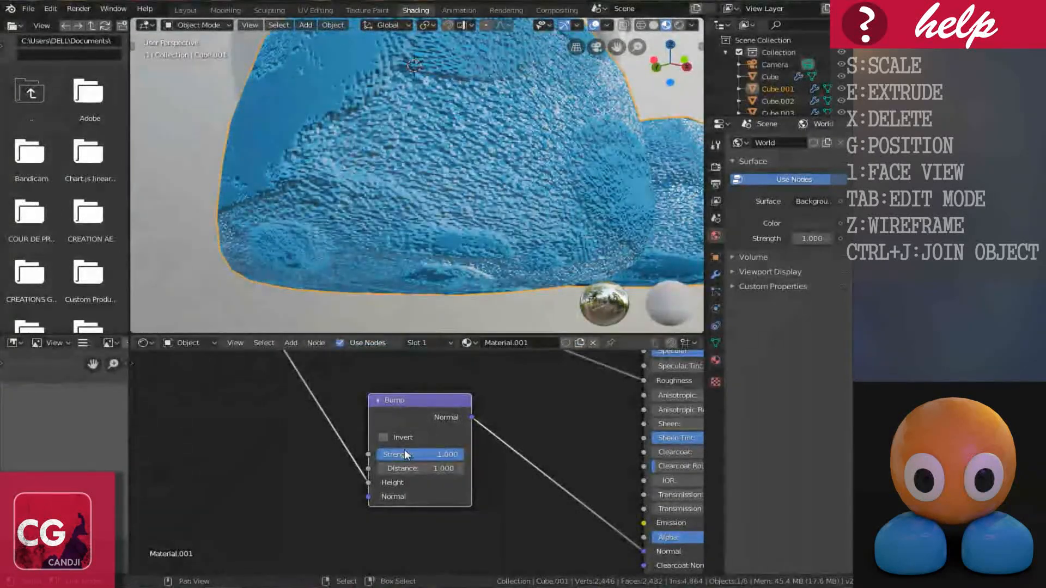
Step: Set the Bump node's Strength to 0.1 and its Distance to 100
left_click(420, 453)
type(".1")
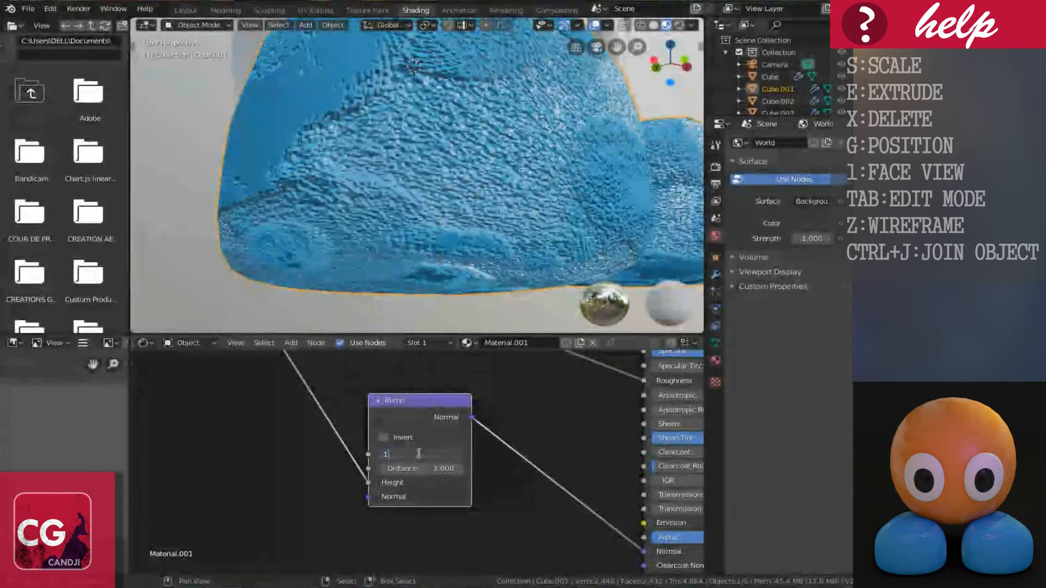
key("Return")
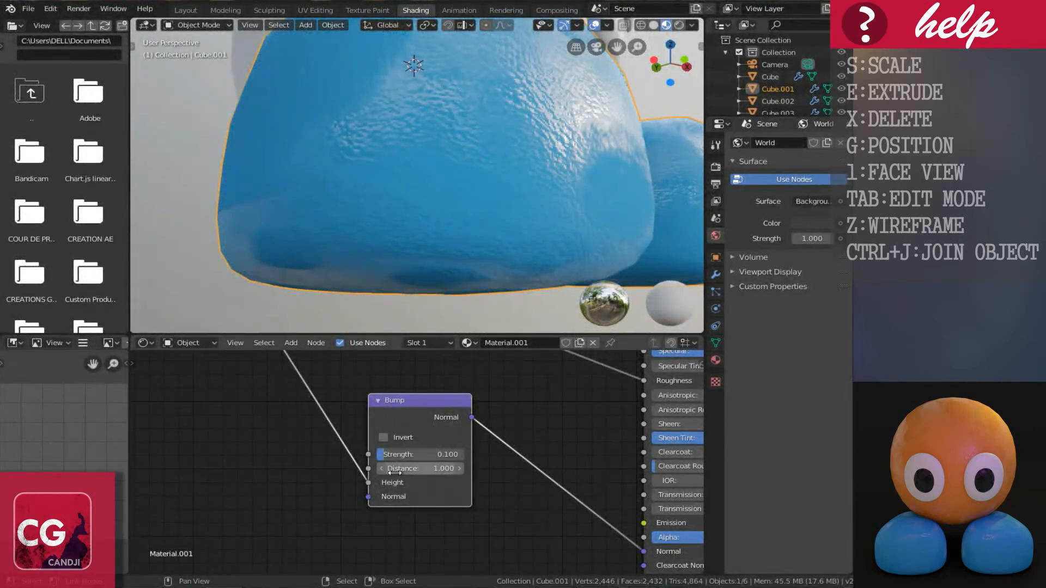
left_click(404, 471)
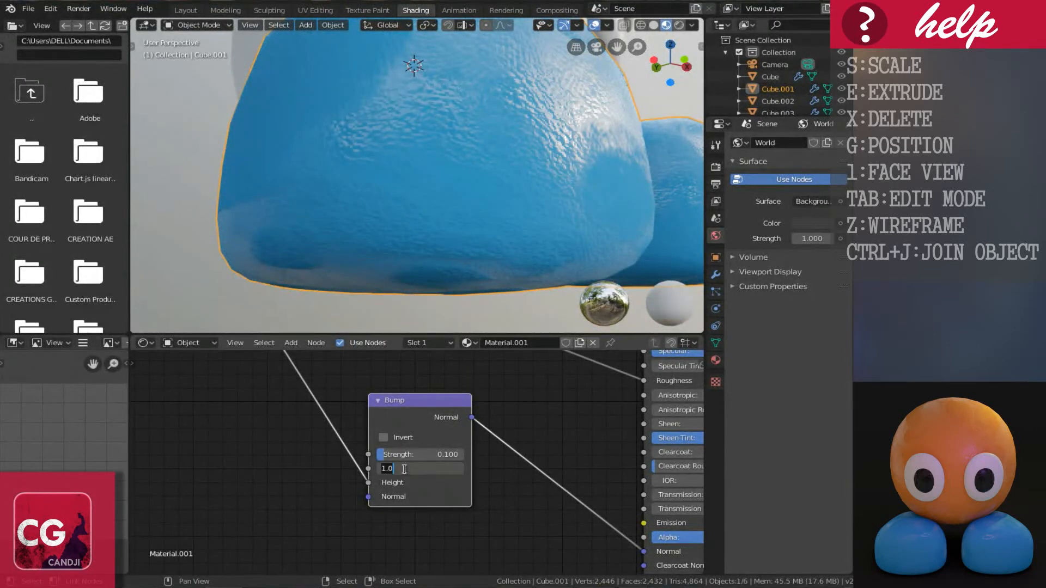
type("1000")
key("BackSpace")
key("Return")
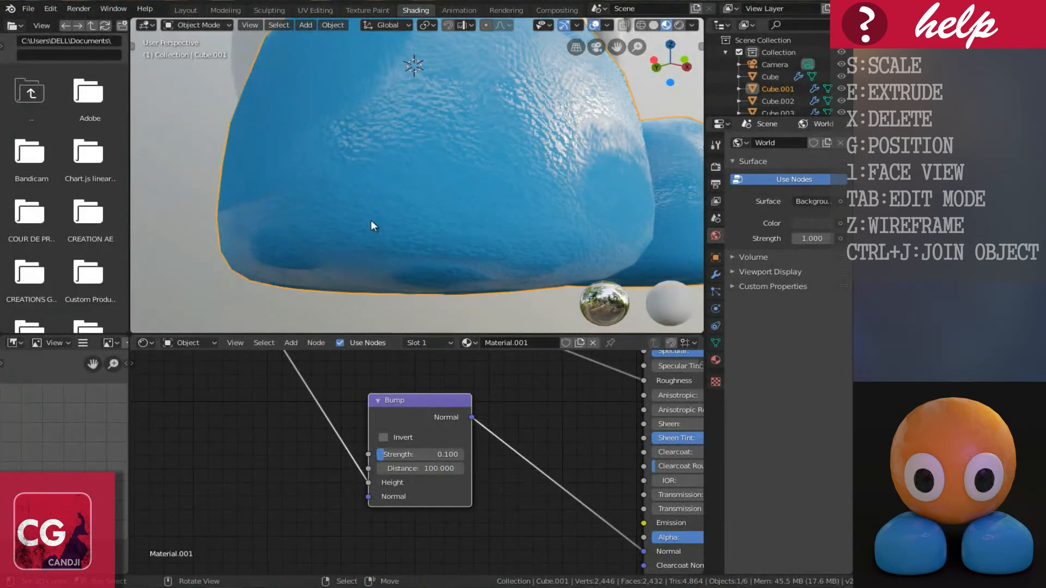
Step: Select and copy the feet material's Image Texture, ColorRamp and Bump nodes
scroll(371, 226, "down", 5)
scroll(399, 190, "up", 2)
middle_click_drag(393, 211, 356, 191)
scroll(501, 381, "down", 1)
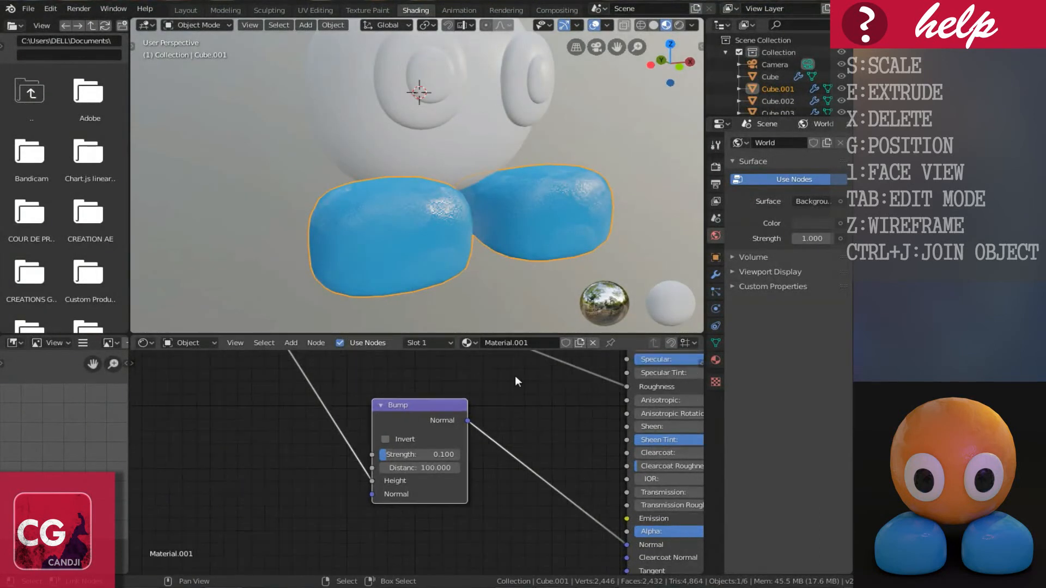
scroll(316, 218, "down", 2)
scroll(354, 430, "down", 1)
scroll(338, 428, "down", 4)
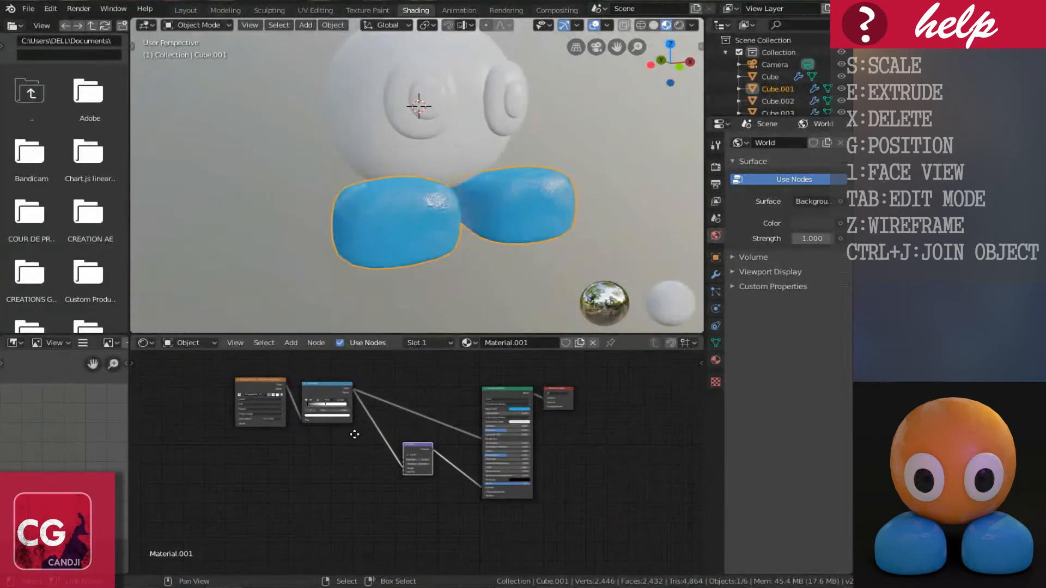
middle_click_drag(187, 399, 237, 416)
left_click_drag(230, 378, 494, 529)
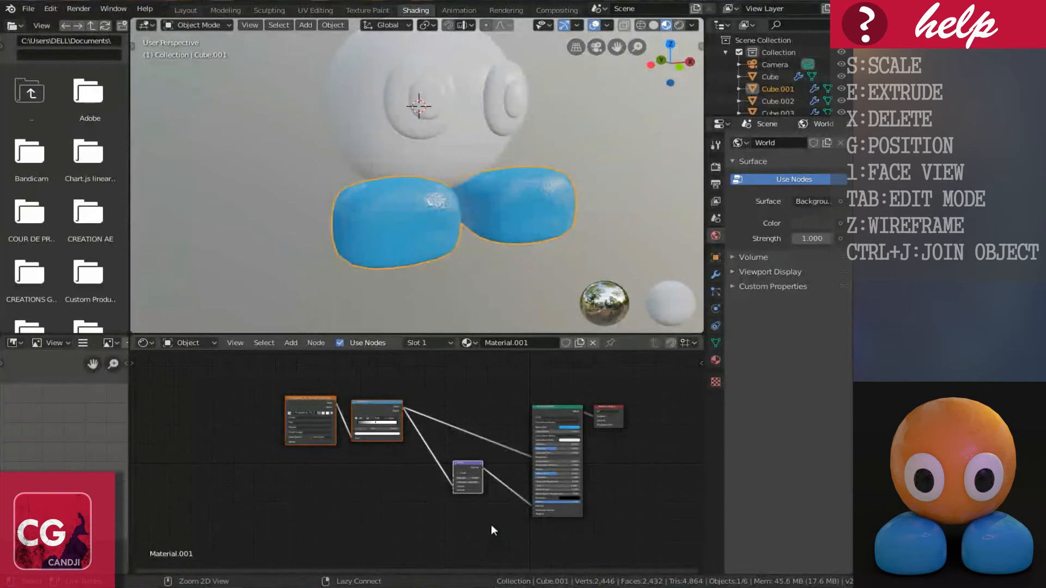
Step: Select the head and paste the copied texture nodes into its material
left_click(405, 154)
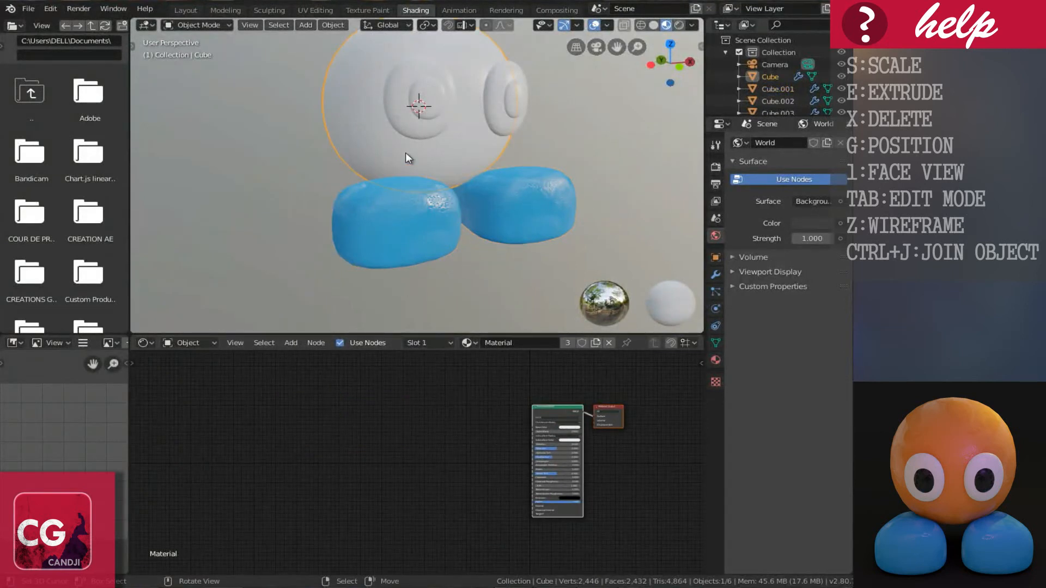
middle_click_drag(490, 416, 341, 451)
key("ctrl+v")
Step: Set the head material's Base Color to orange with hue 0.072, saturation 0.755 and value 0.906
scroll(450, 432, "up", 3)
scroll(515, 453, "up", 1)
scroll(512, 450, "up", 1)
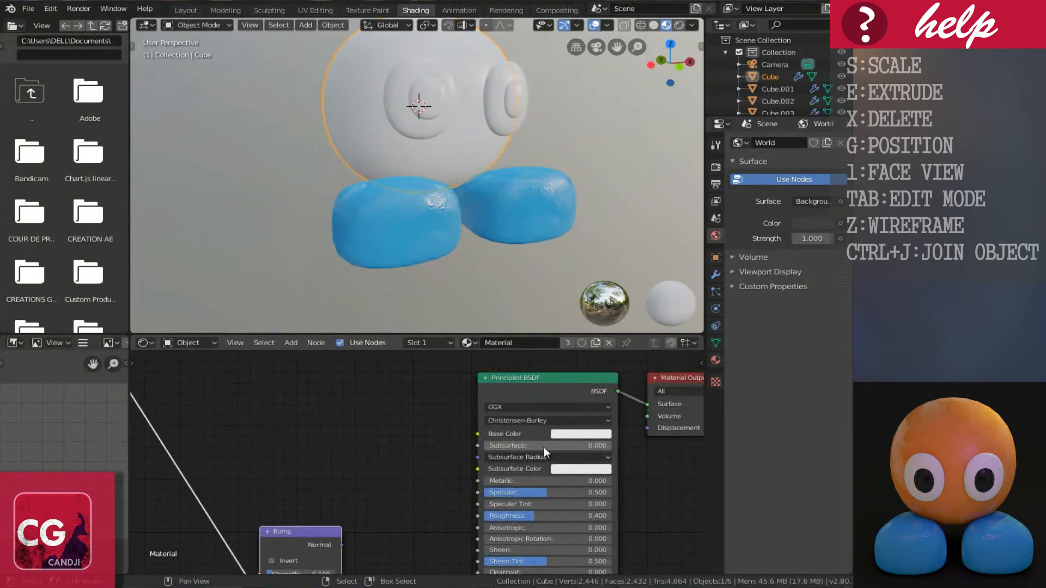
left_click(564, 433)
left_click_drag(583, 340, 588, 347)
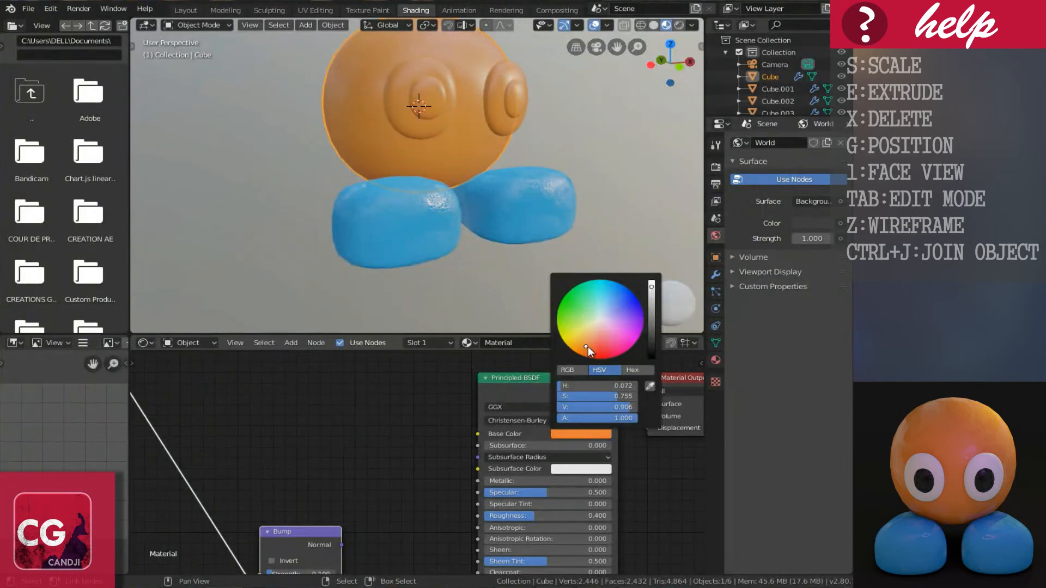
Step: In the head material, connect the Bump's Normal and the ColorRamp's Color to the Principled BSDF's Normal and Roughness inputs
middle_click_drag(350, 500, 312, 420)
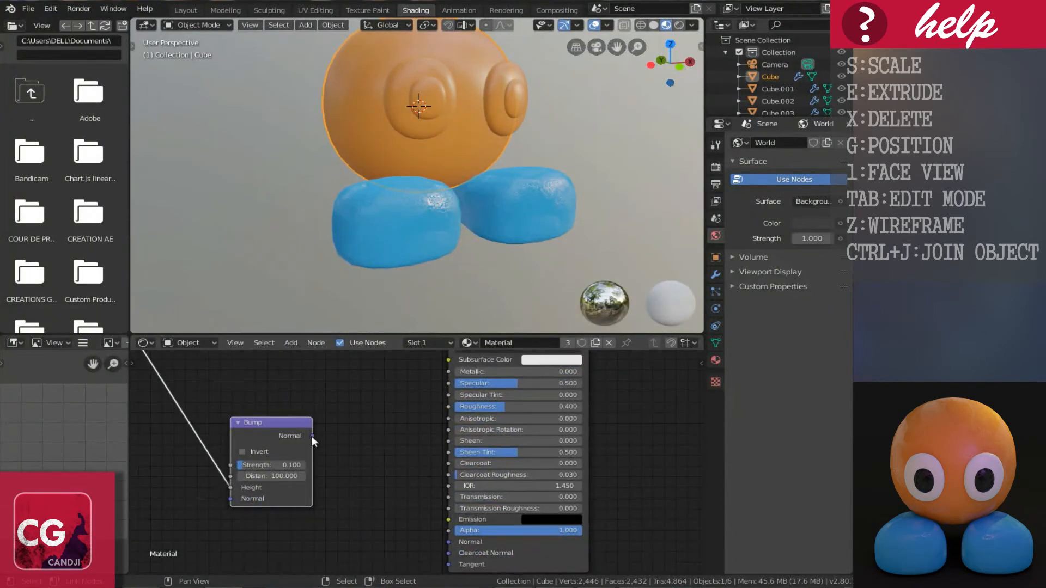
left_click_drag(311, 436, 443, 539)
scroll(351, 428, "down", 2)
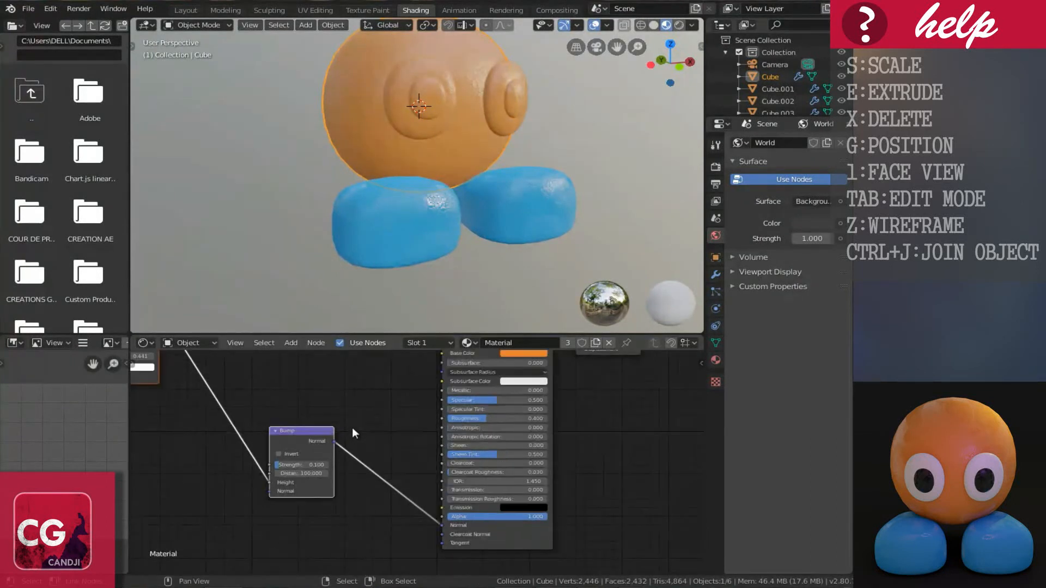
middle_click_drag(352, 427, 482, 546)
middle_click_drag(416, 505, 377, 501)
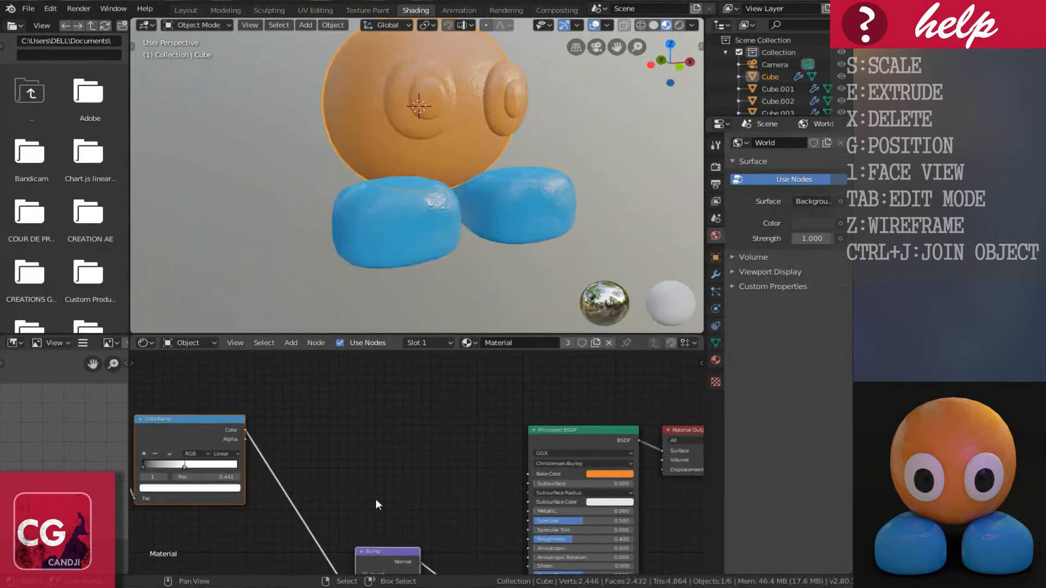
left_click_drag(242, 430, 528, 539)
middle_click_drag(416, 180, 430, 212)
Step: Unlink the shared orange material from the whites of the eyes and create a new material for them
right_click(448, 165)
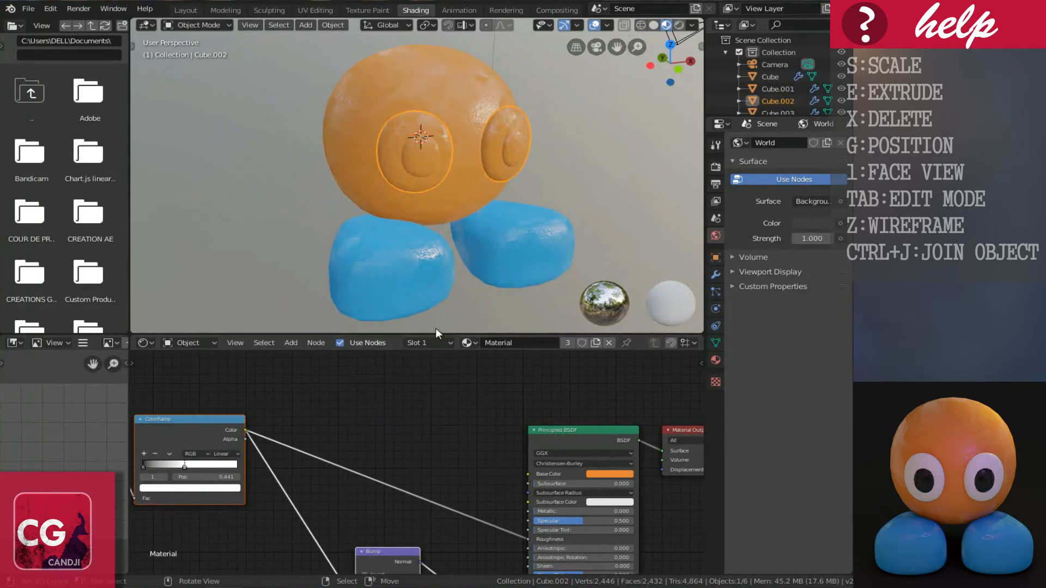
left_click(609, 342)
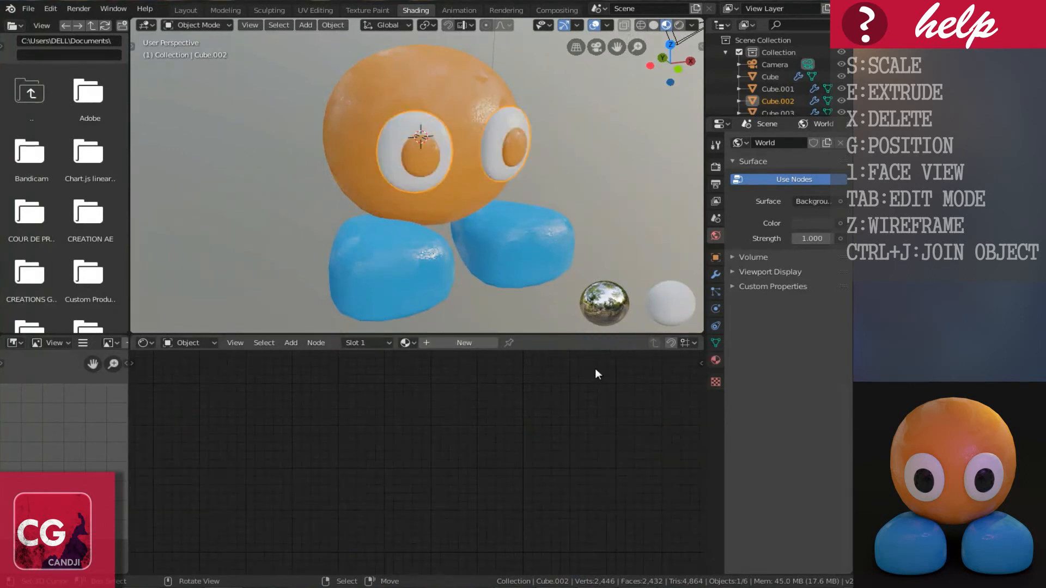
left_click(447, 342)
Step: Paste the copied texture nodes into the eye material and connect the Bump's Normal to the Principled BSDF's Normal input
scroll(289, 490, "down", 2)
key("ctrl+v")
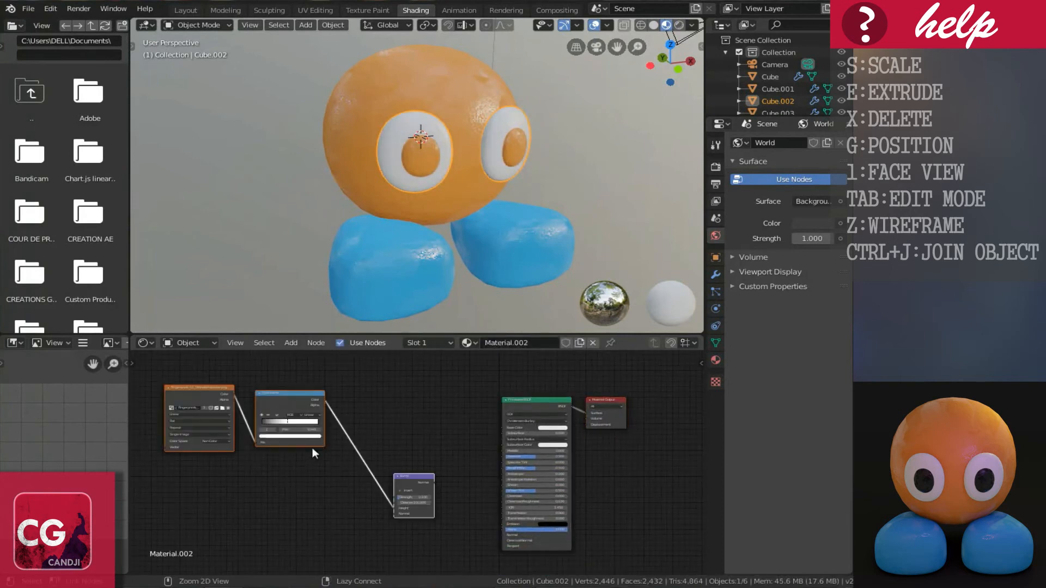
scroll(430, 472, "up", 5)
middle_click_drag(421, 462, 393, 417)
scroll(401, 459, "up", 4)
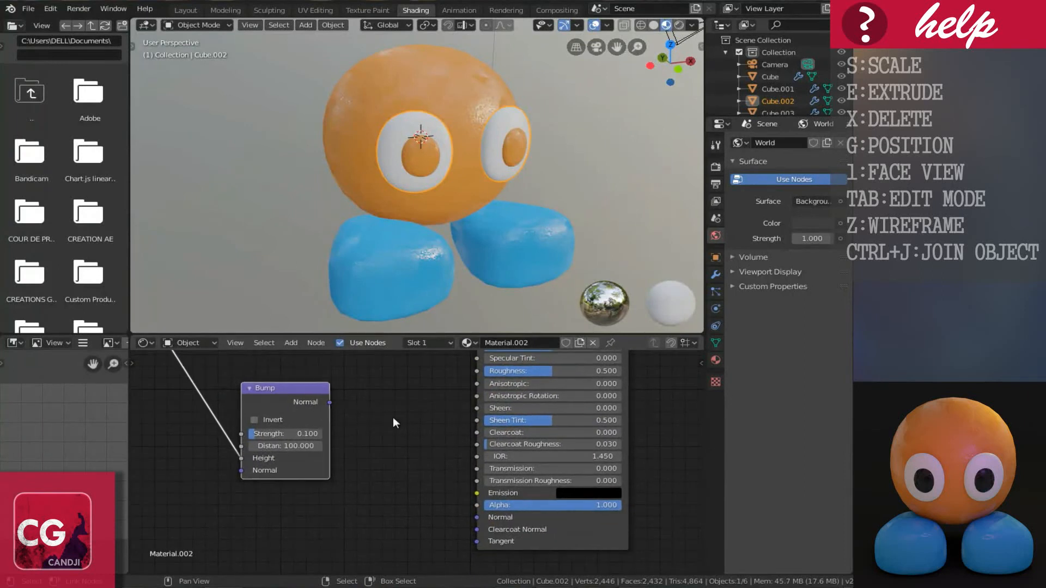
left_click_drag(330, 403, 475, 517)
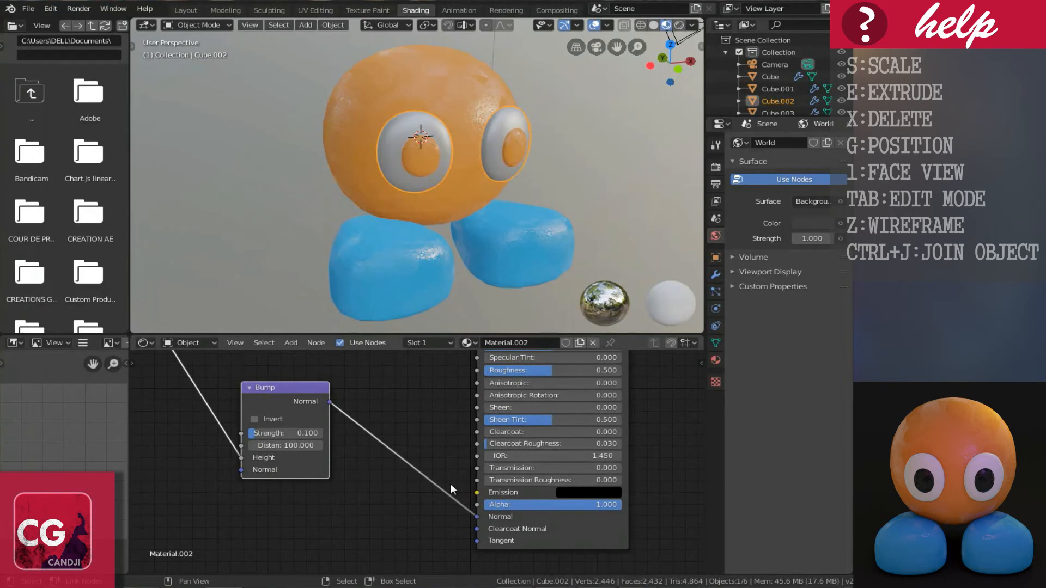
Step: In the eye whites' material, connect the ColorRamp's Color to the Principled BSDF's Roughness input
scroll(417, 417, "down", 1)
middle_click_drag(417, 416, 406, 491)
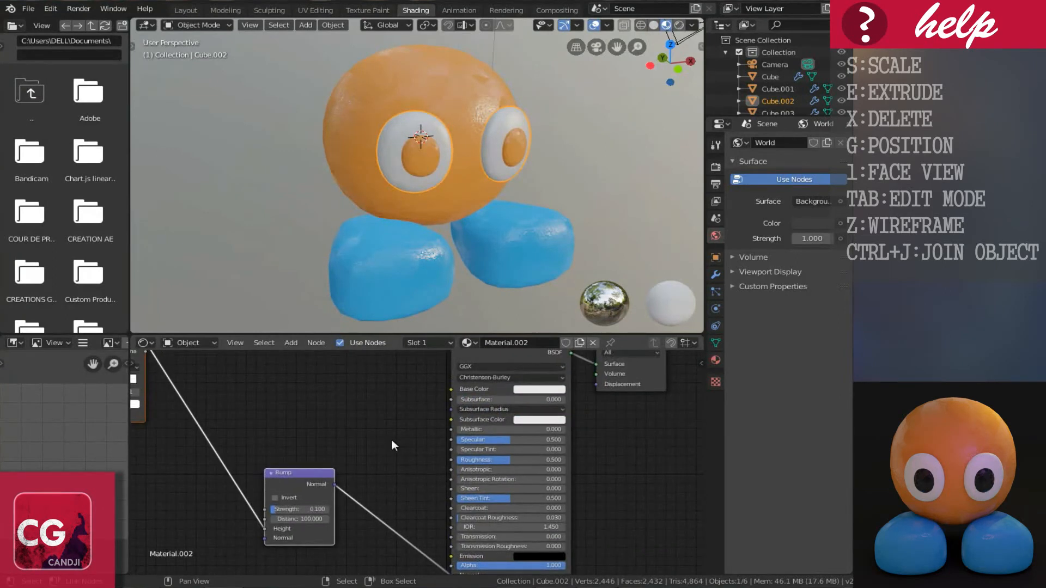
scroll(391, 440, "down", 1)
middle_click_drag(391, 439, 395, 490)
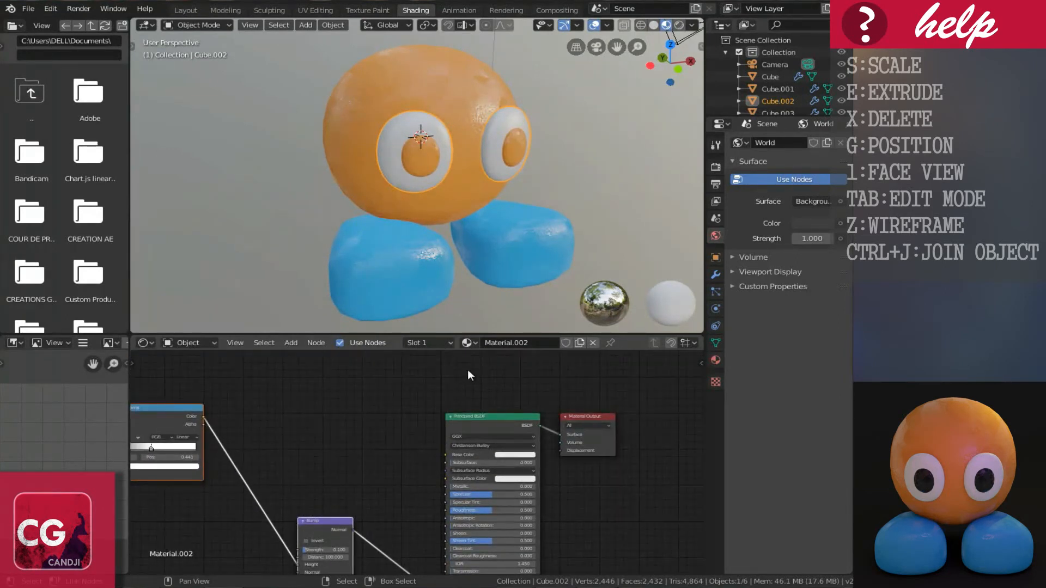
mouse_move(204, 417)
left_mouse_down()
mouse_move(329, 452)
mouse_move(447, 510)
left_mouse_up()
Step: Unlink the shared orange material from the pupils and create a new material for them
middle_click_drag(461, 227, 423, 210)
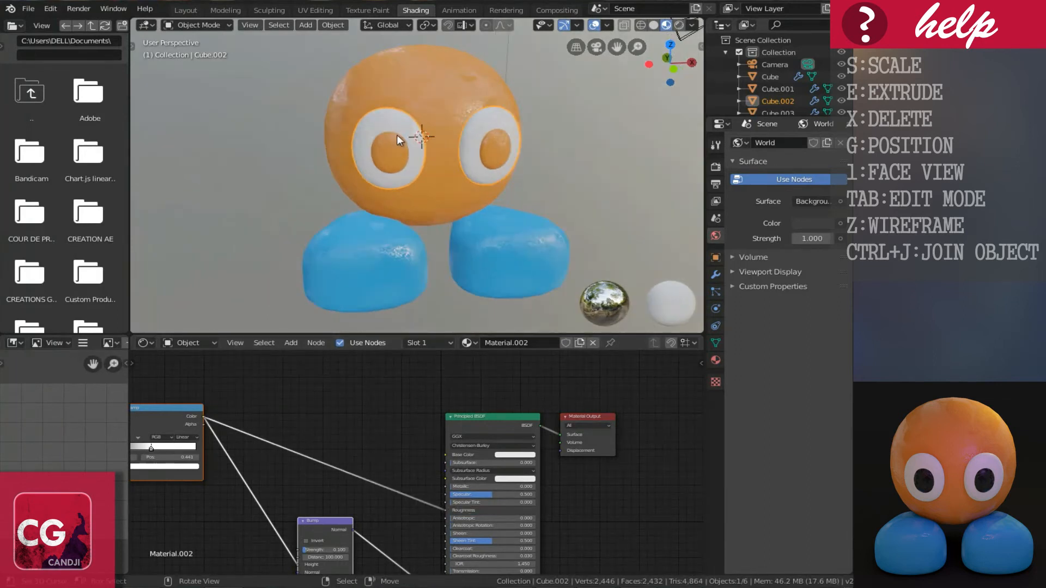
left_click(394, 152)
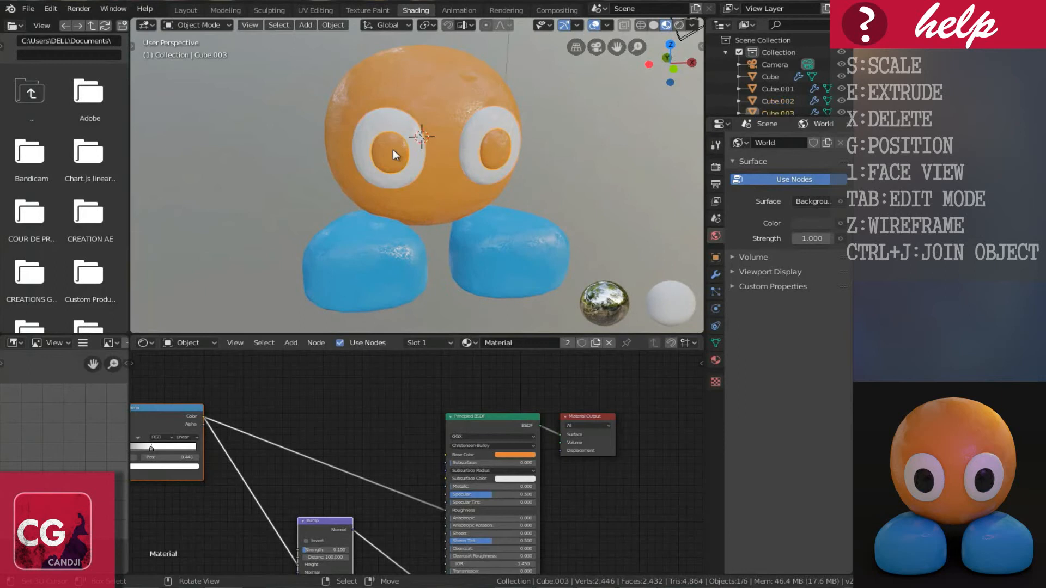
left_click(608, 343)
left_click(455, 344)
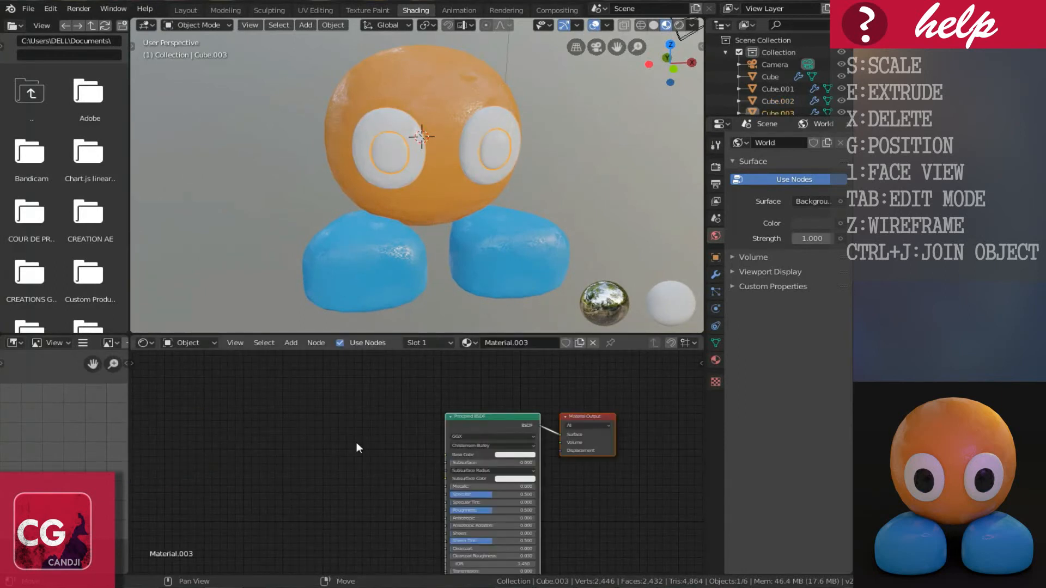
Step: Paste the copied texture nodes into the pupil material and connect the Bump's Normal to the Principled BSDF's Normal input
key("ctrl+v")
middle_click_drag(315, 472, 291, 339)
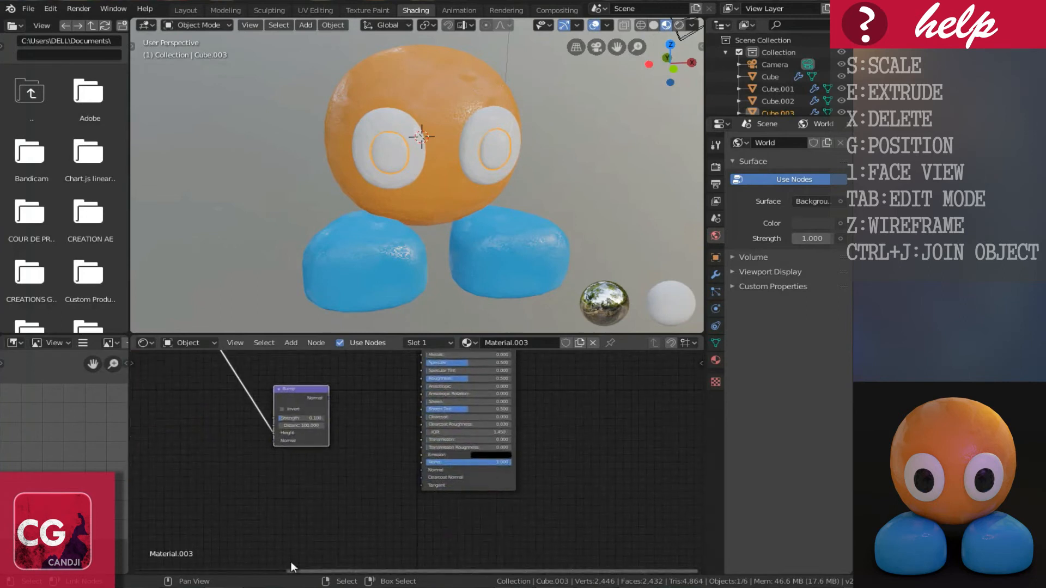
middle_click_drag(321, 459, 329, 514)
scroll(298, 456, "up", 2)
left_click_drag(300, 450, 435, 557)
Step: Set the pupil material's Base Color to black by lowering its value to 0
middle_click_drag(374, 439, 446, 546)
left_click(594, 444)
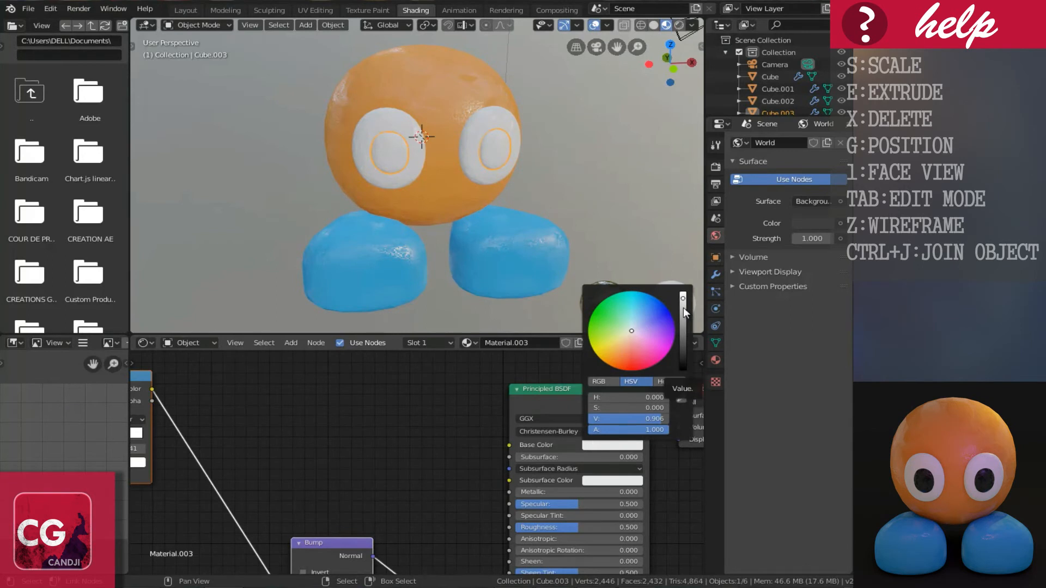
left_click_drag(683, 307, 678, 403)
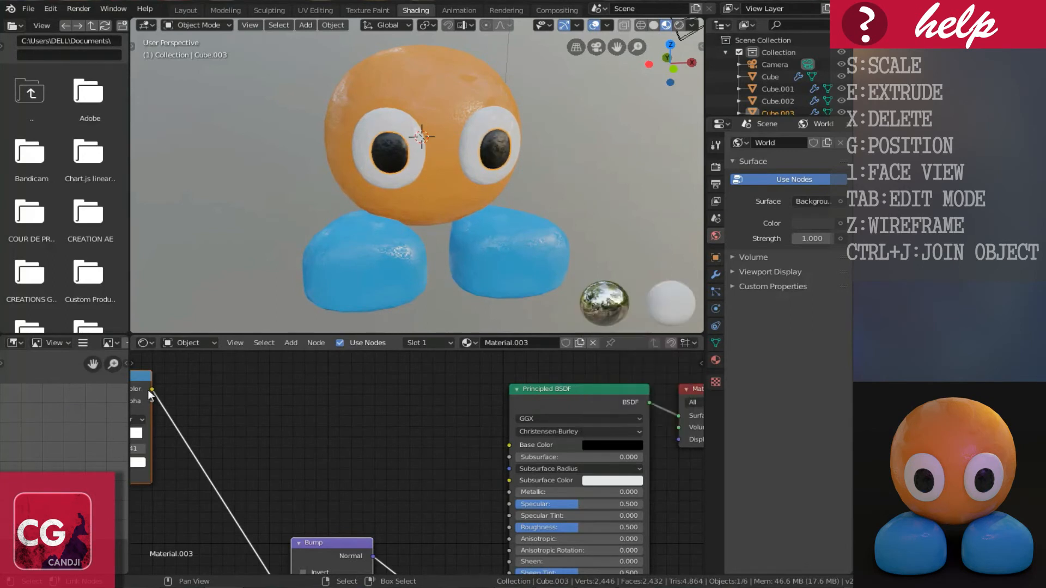
Step: In the pupil material, connect the ColorRamp's Color to the Principled BSDF's Roughness input and inspect the character from several angles
left_click_drag(152, 390, 505, 531)
middle_click_drag(220, 462, 234, 445)
middle_click_drag(459, 485, 309, 456)
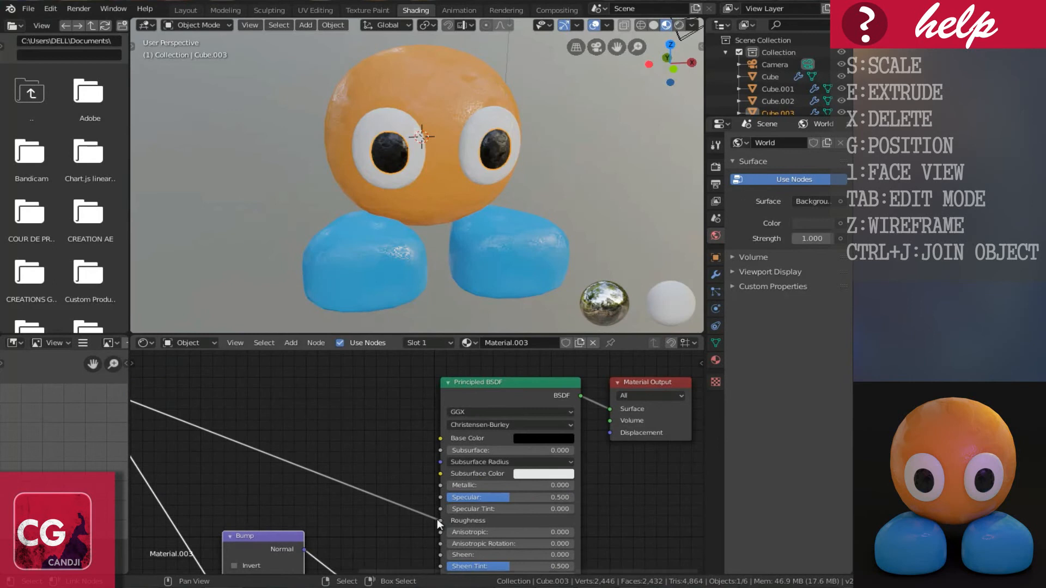
middle_click_drag(478, 178, 378, 145)
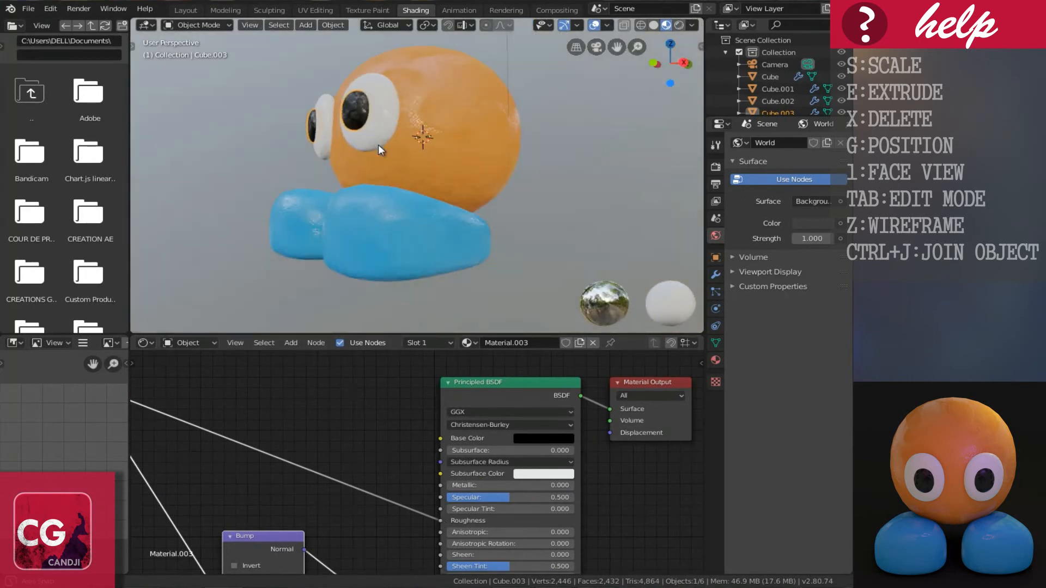
middle_click_drag(400, 179, 467, 188)
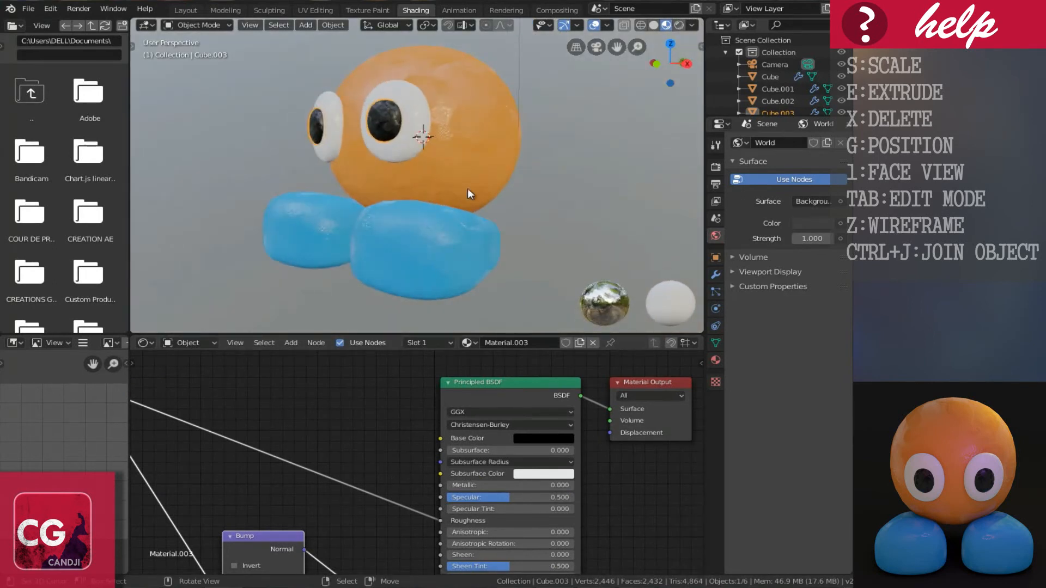
Step: Enable Ambient Occlusion in the Eevee render settings with a distance of 5 m
left_click(715, 168)
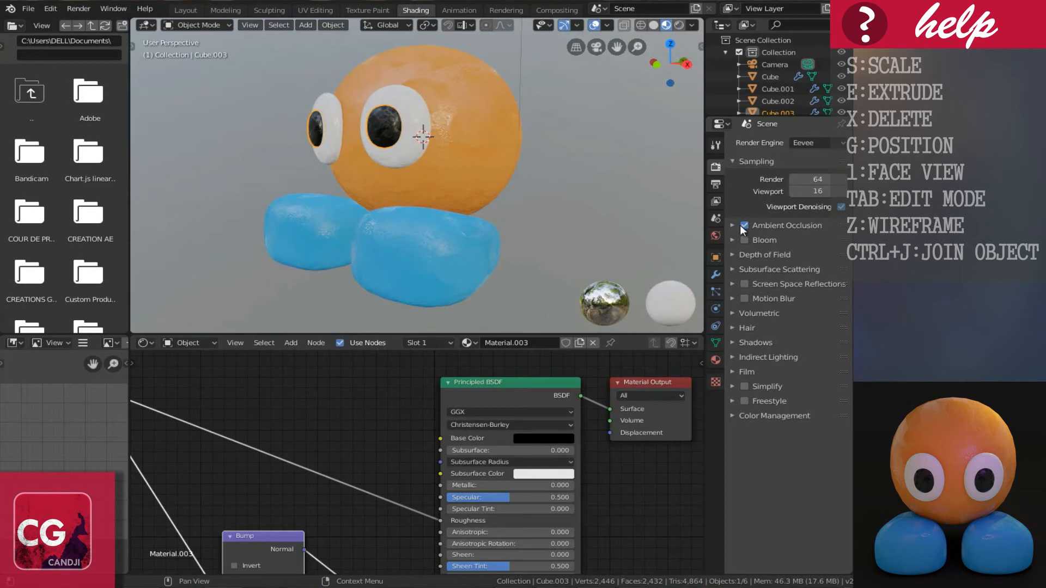
left_click(734, 224)
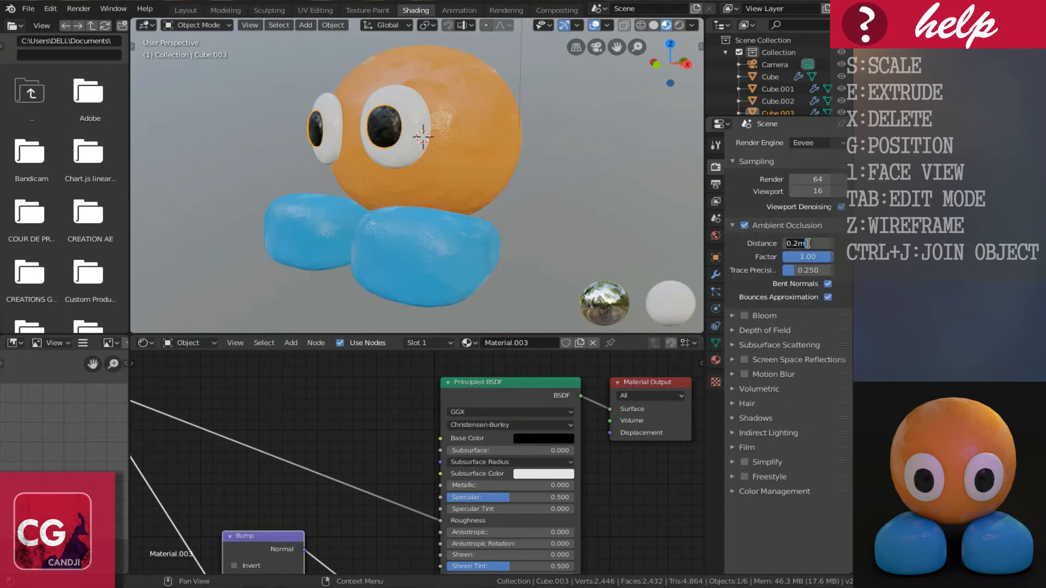
type("5")
key("Return")
key("KP_1")
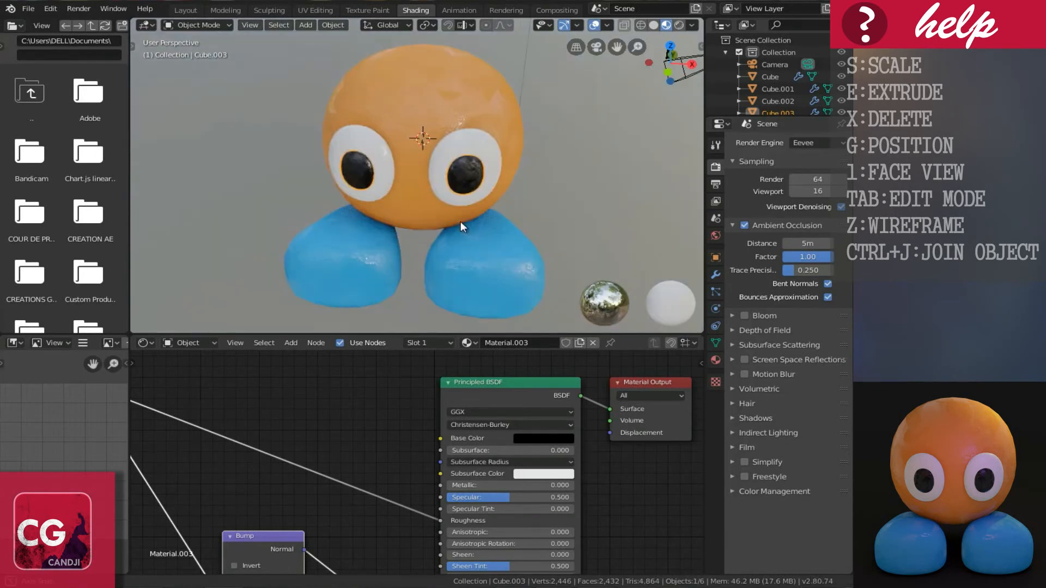
Step: Enable Screen Space Reflections in the render settings and collapse the Ambient Occlusion options
left_click(744, 361)
middle_click_drag(534, 218, 494, 177)
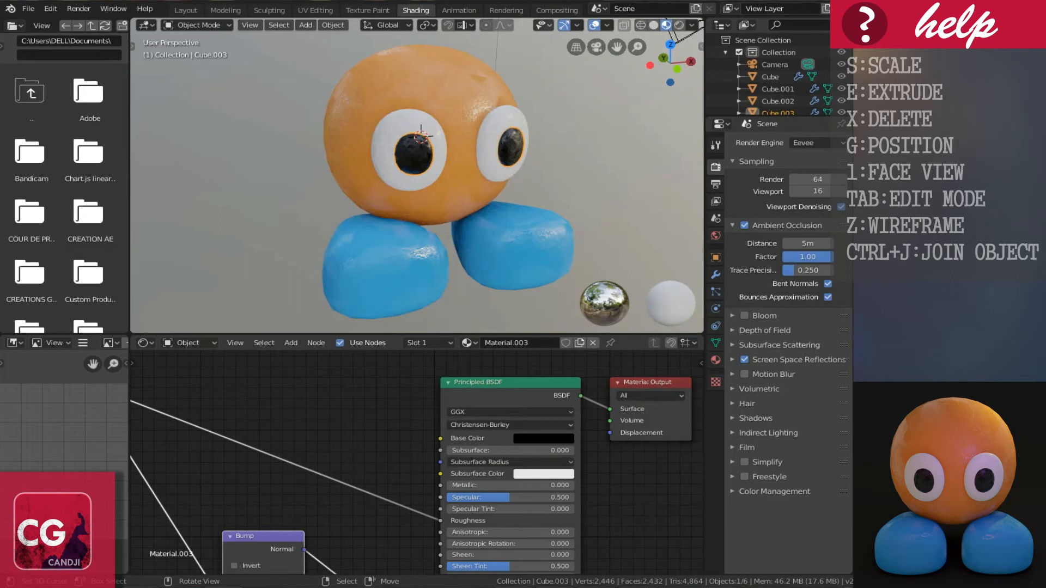
left_click(734, 224)
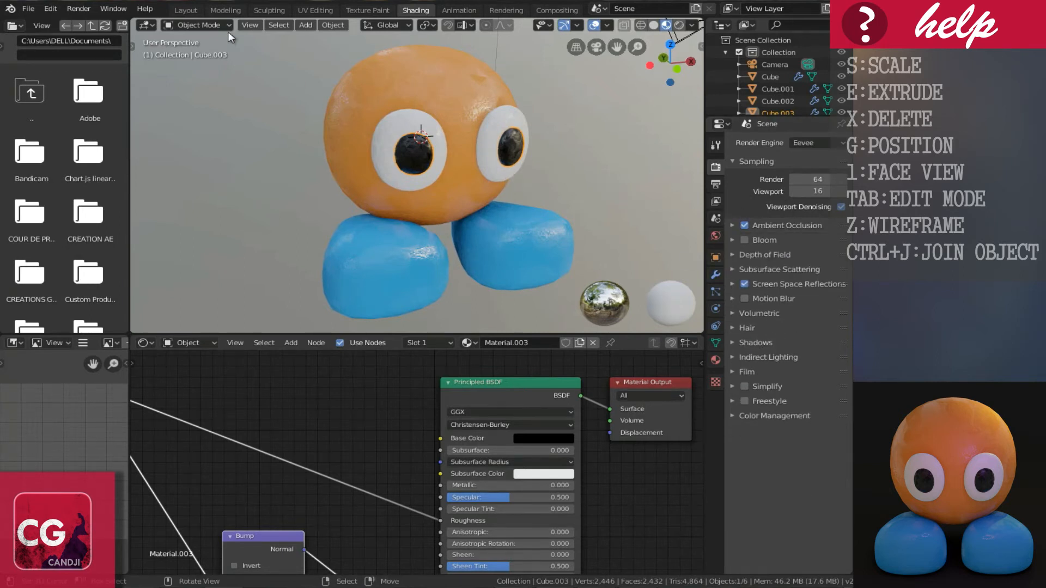
Step: In the Layout workspace, select the camera and set its location to 0 m on X, Y and Z
left_click(184, 10)
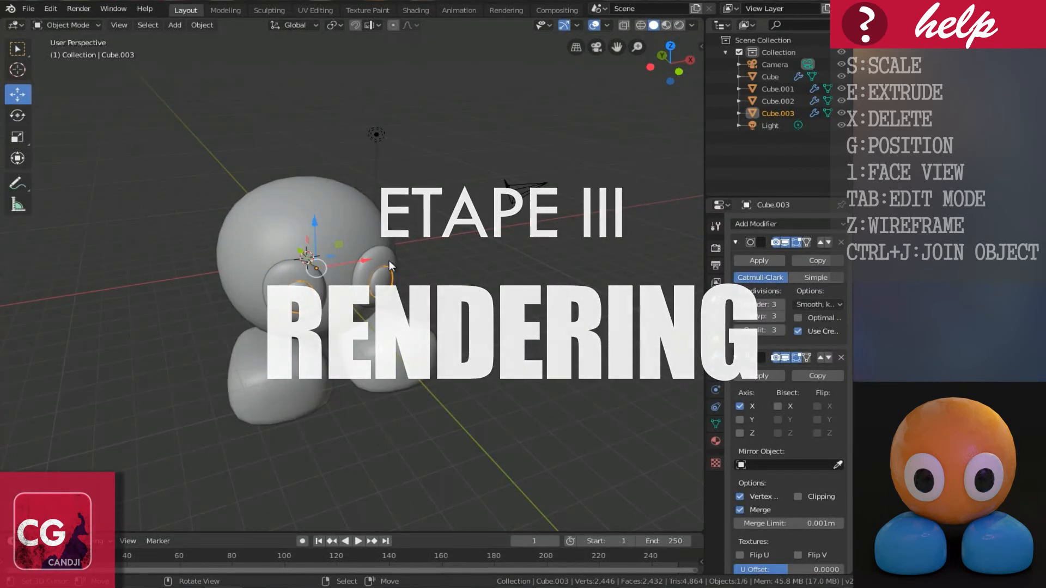
left_click(524, 185)
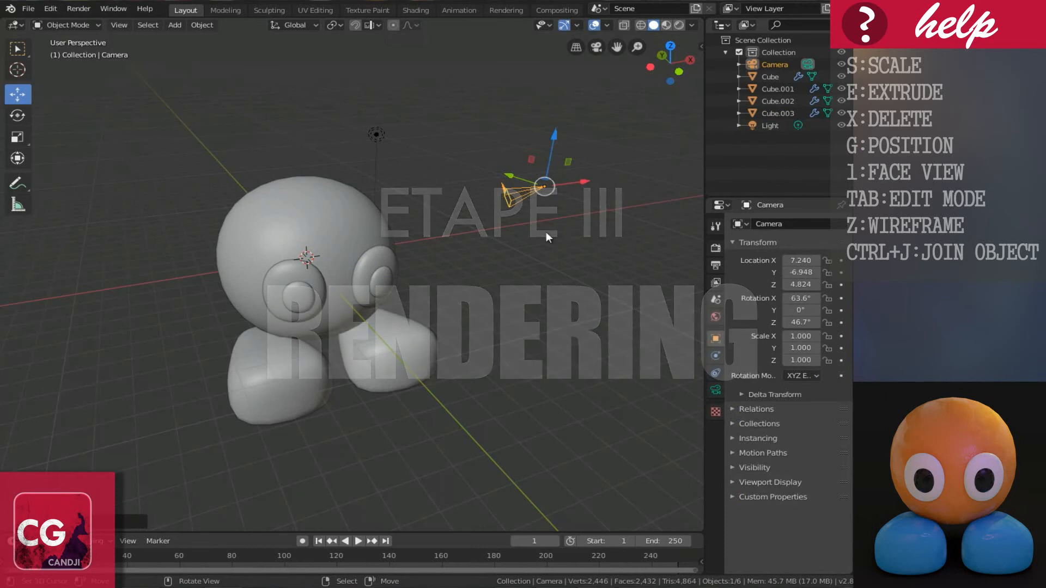
key("n")
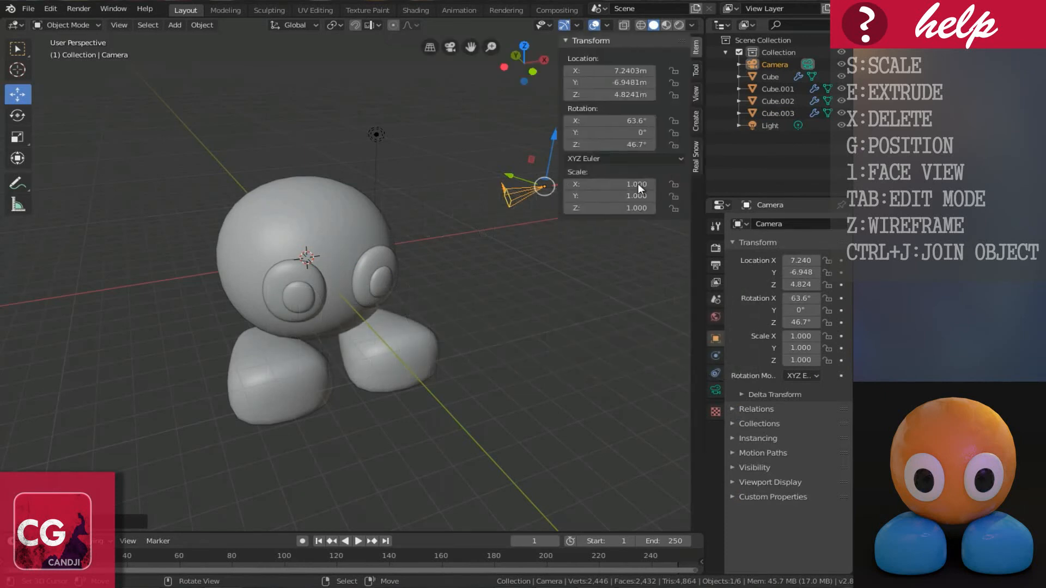
left_click(695, 93)
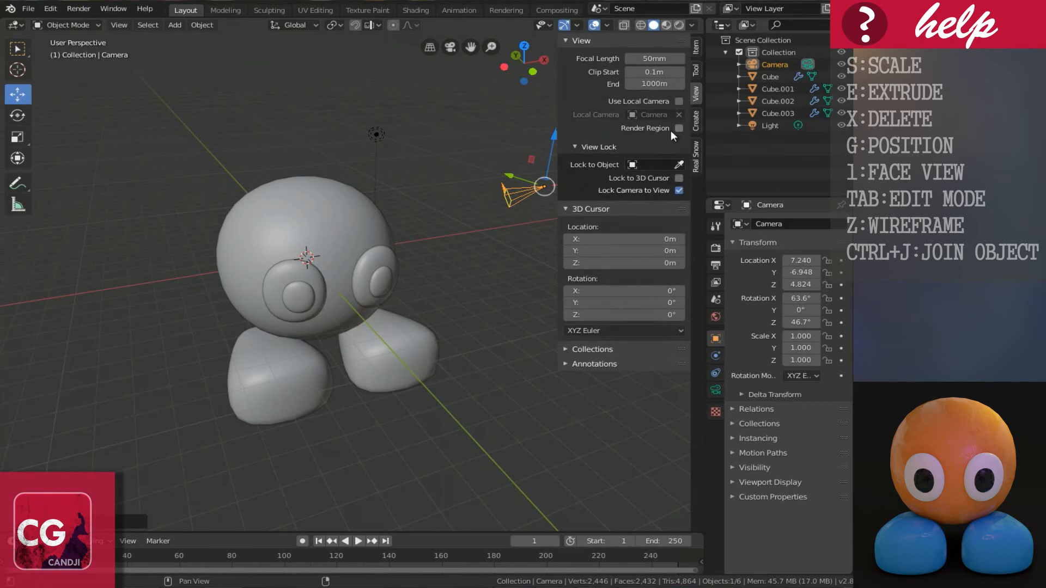
left_click(697, 47)
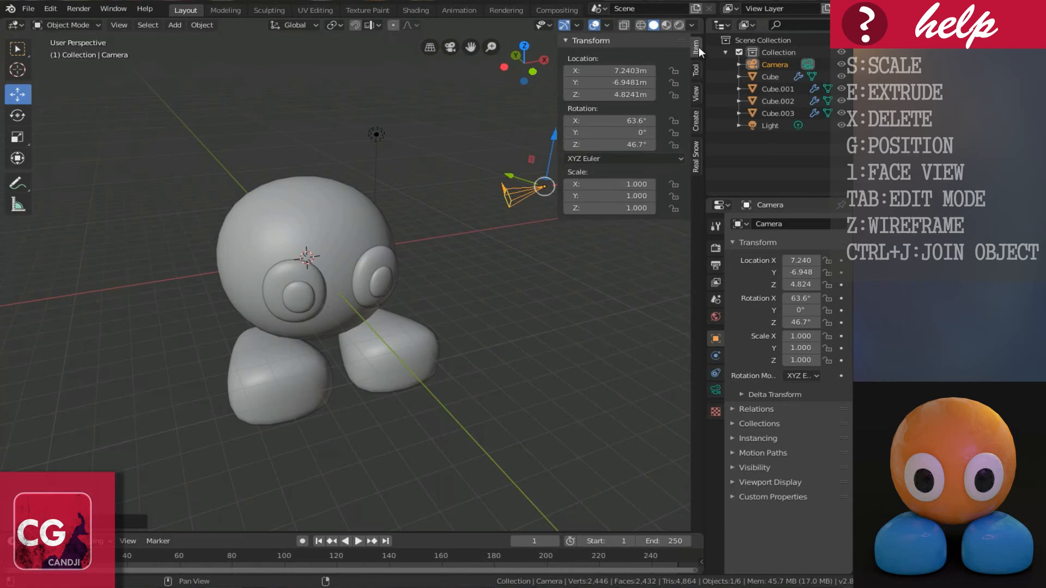
left_click(599, 72)
type("0")
left_click(604, 82)
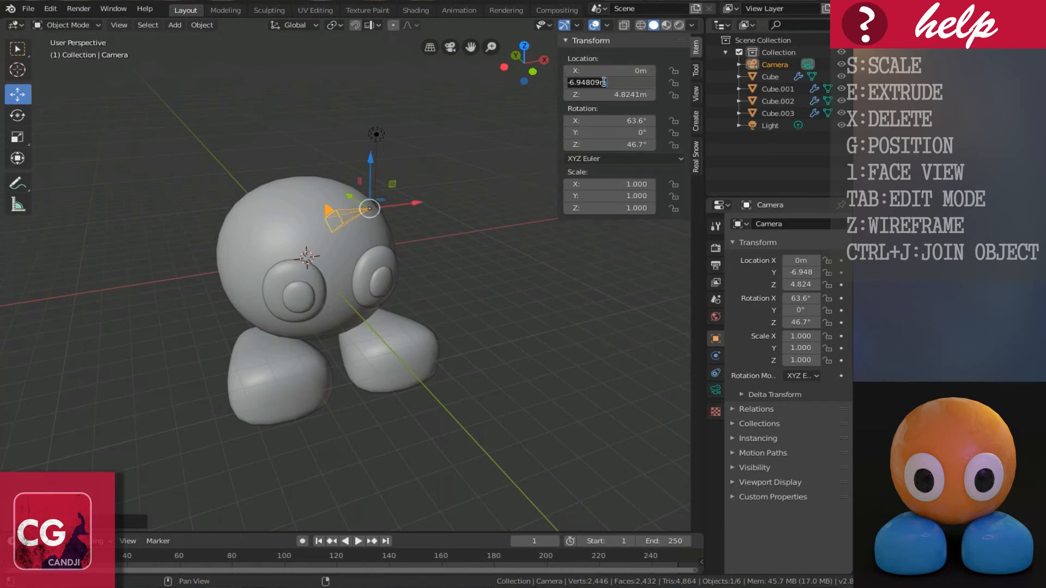
type("0")
left_click(611, 96)
type("0")
key("Return")
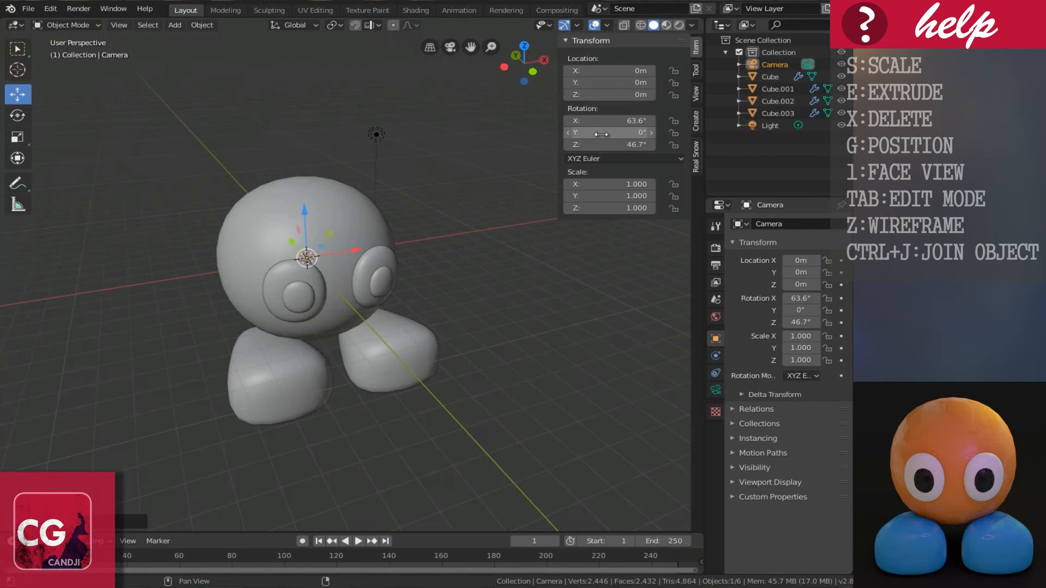
Step: Set the camera's rotation to 90° on X and 0° on Y and Z
left_click(602, 121)
type("90")
key("Return")
left_click(617, 136)
key("Return")
left_click(618, 145)
type("0")
key("Return")
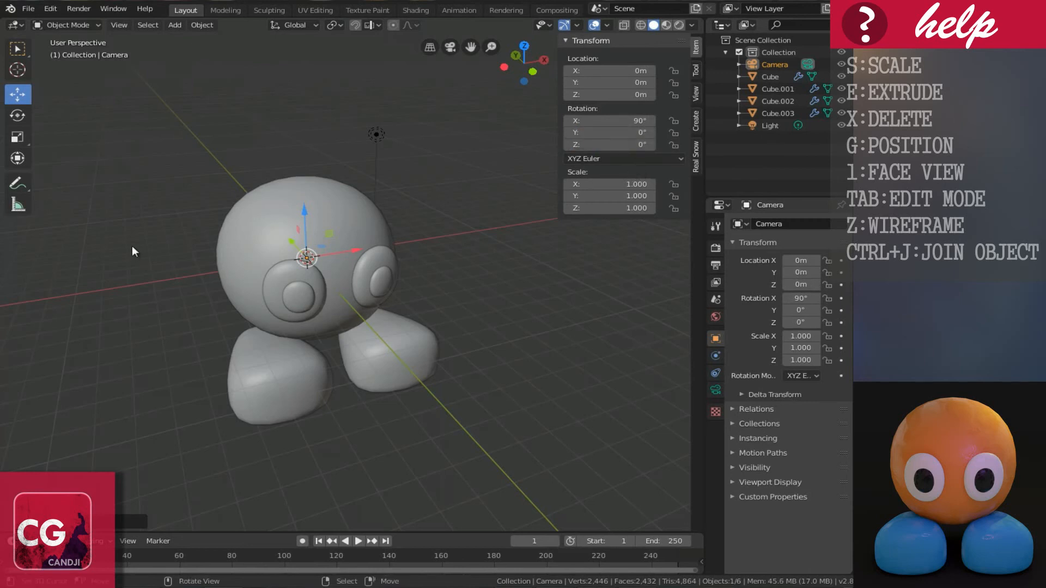
key("n")
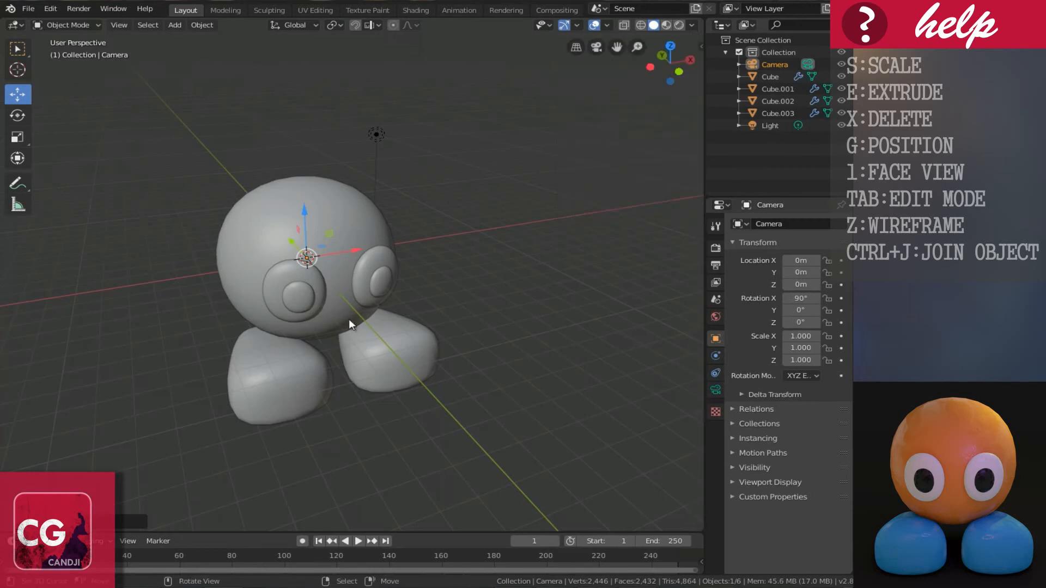
Step: Look through the camera, pull it back to about Y -44.86 m and tilt it slightly down to frame the whole character
key("KP_0")
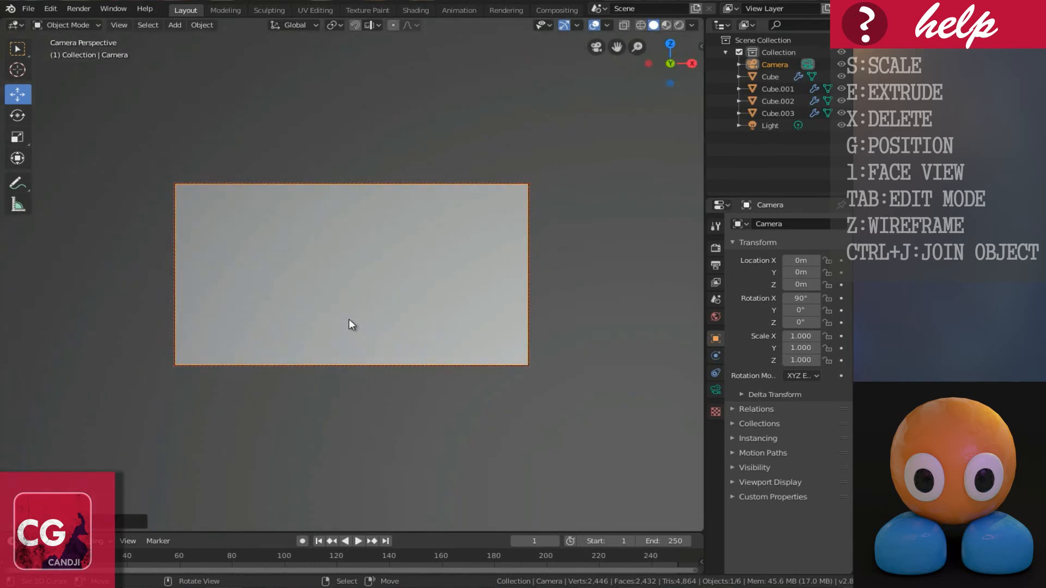
key("n")
key("n")
scroll(374, 324, "down", 10)
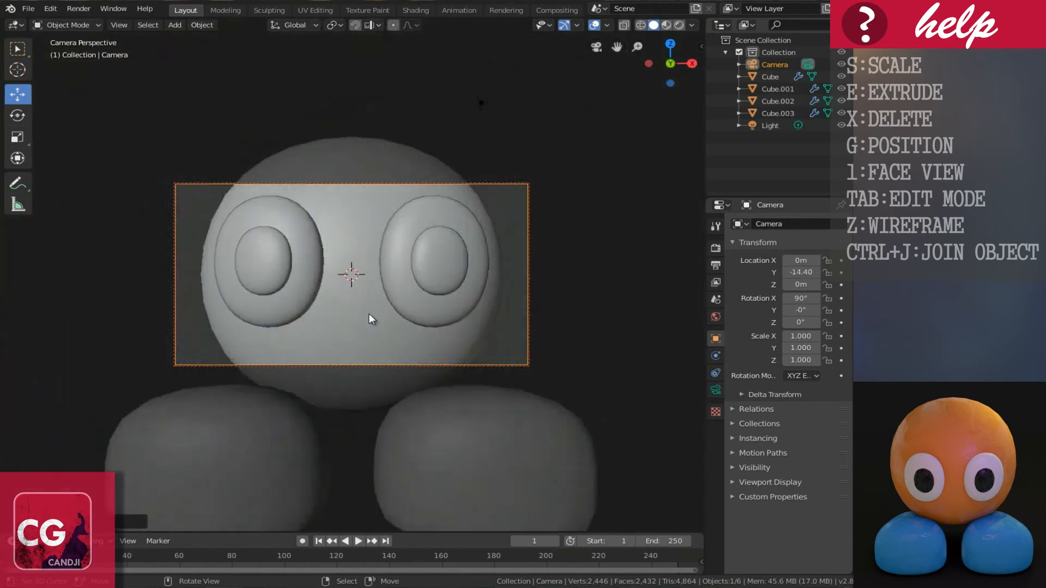
scroll(369, 315, "down", 3)
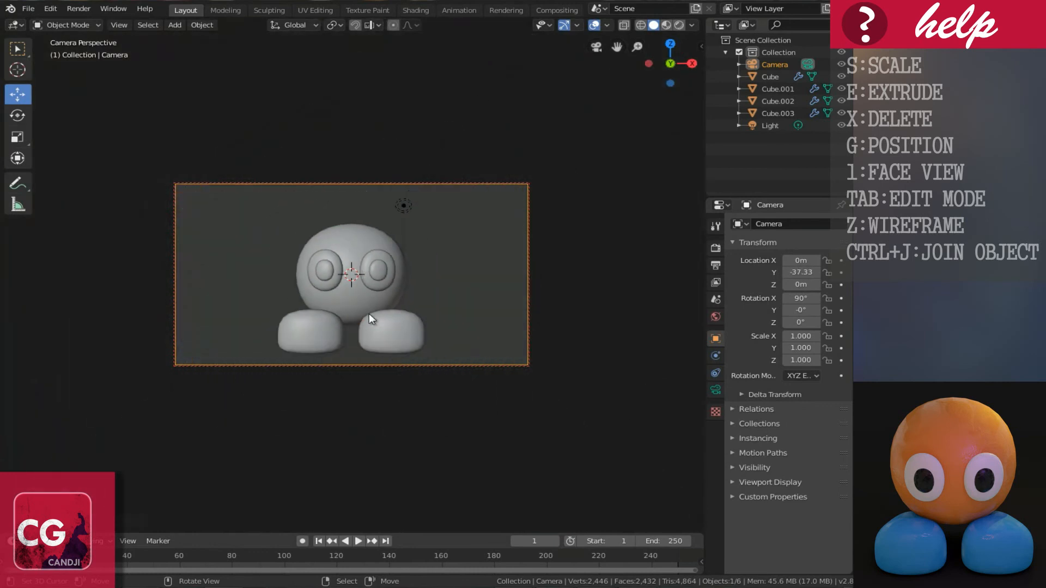
middle_click_drag(369, 315, 369, 322)
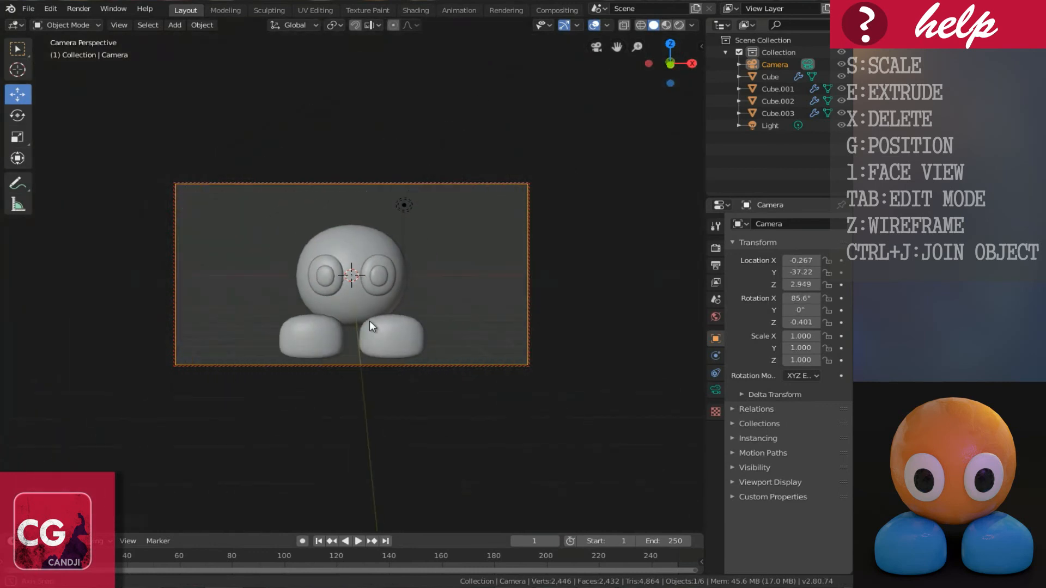
scroll(362, 316, "down", 3)
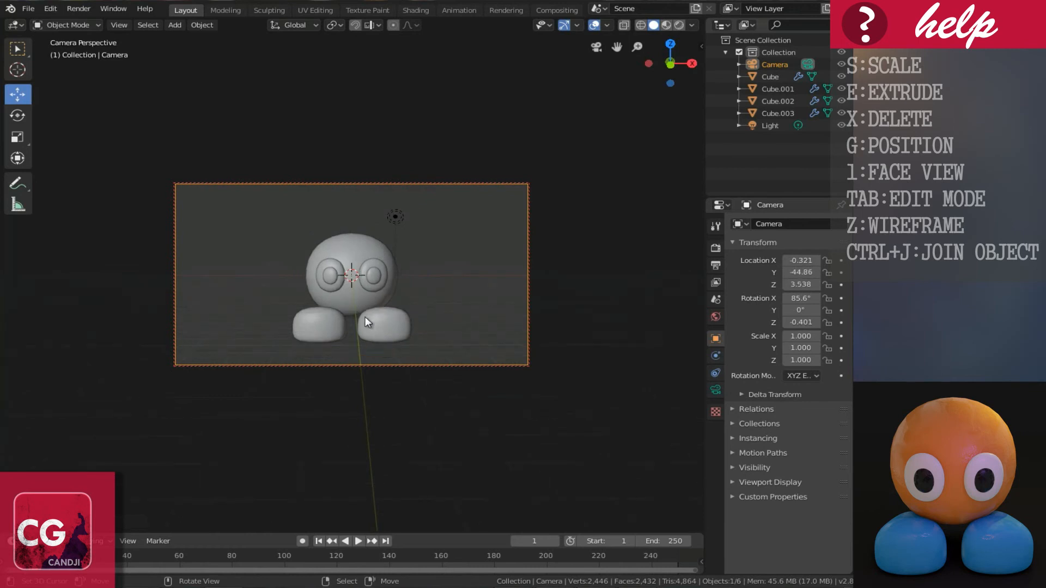
Step: Leave the camera view, add a mesh plane and move it down along Z to the level of the feet
key("KP_0")
mouse_move(365, 316)
middle_mouse_down()
mouse_move(456, 342)
mouse_move(409, 313)
mouse_move(367, 334)
middle_mouse_up()
scroll(410, 319, "up", 2)
key("shift+a")
mouse_move(364, 337)
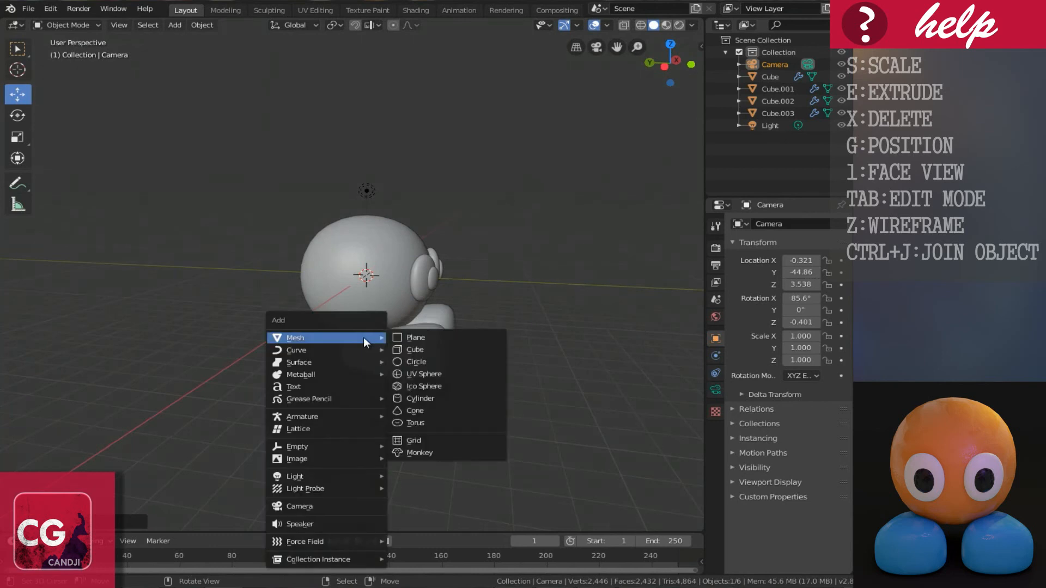
left_click(426, 339)
key("g")
key("z")
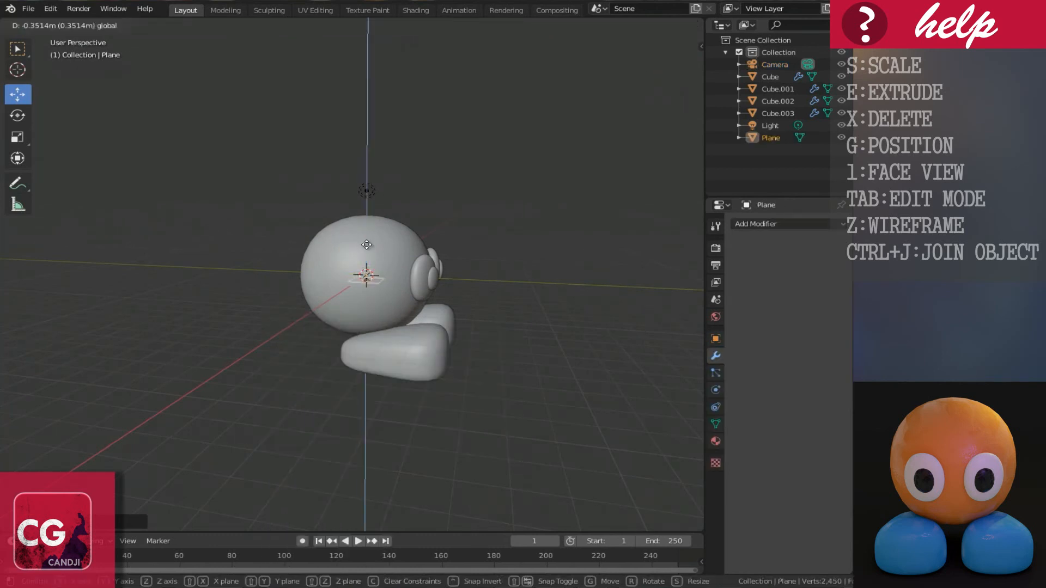
left_click(349, 355)
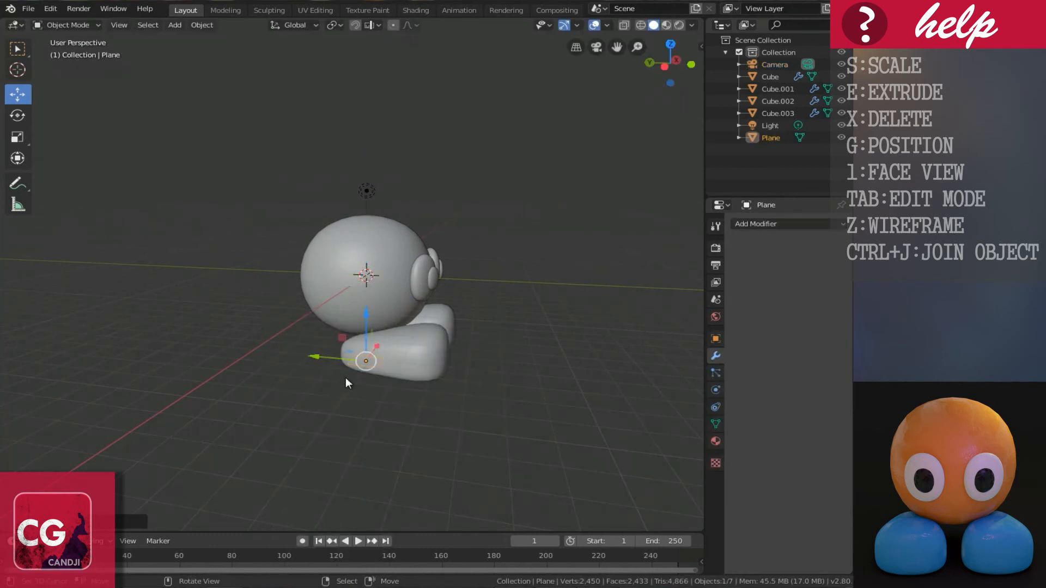
Step: Scale the plane up into a large floor extending far around the character
key("s")
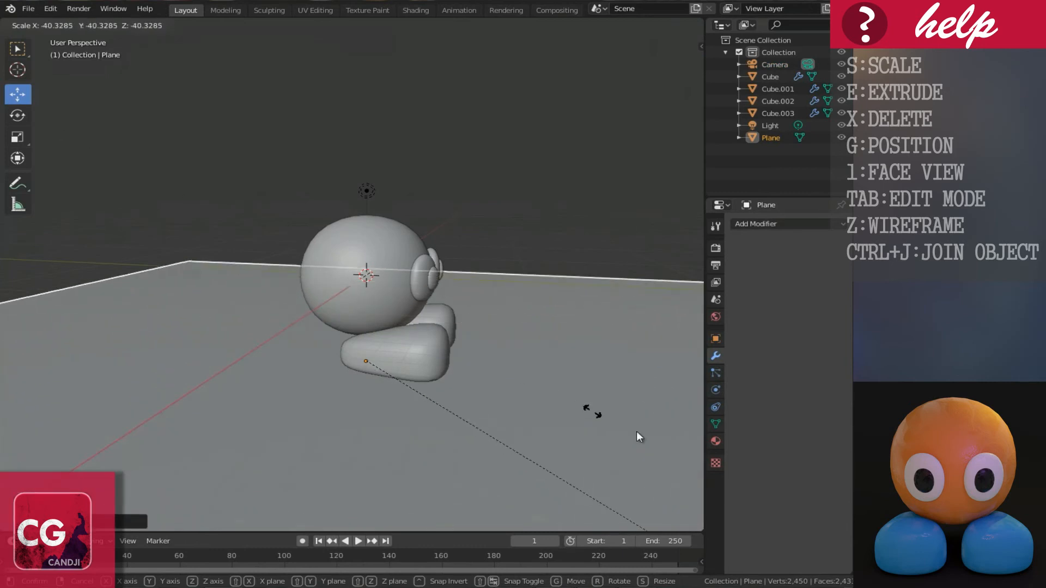
left_click(490, 165)
scroll(435, 306, "down", 5)
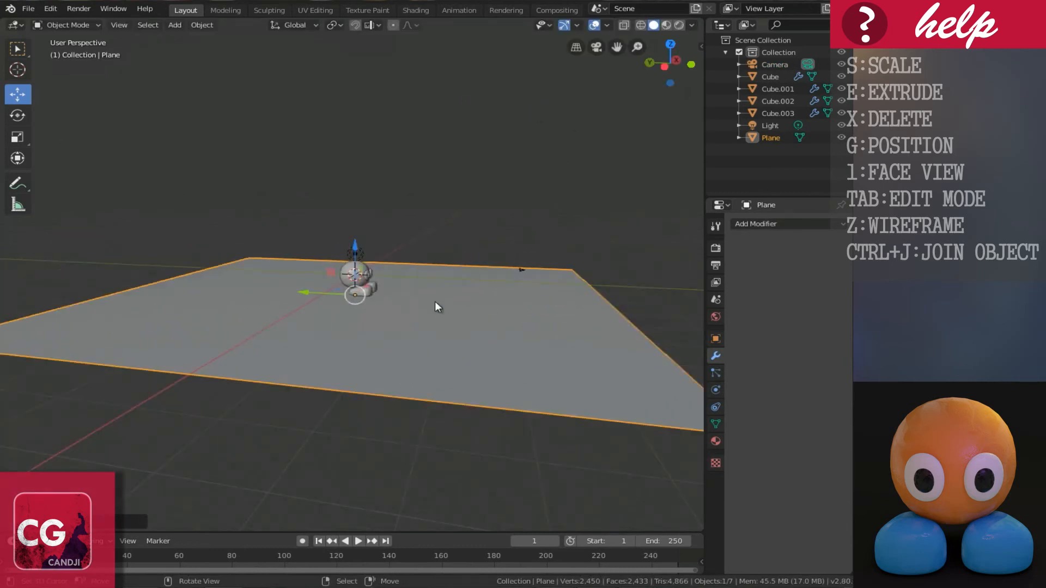
Step: Enlarge the floor plane a little more and give it a new material with black base color and roughness 1.000
key("s")
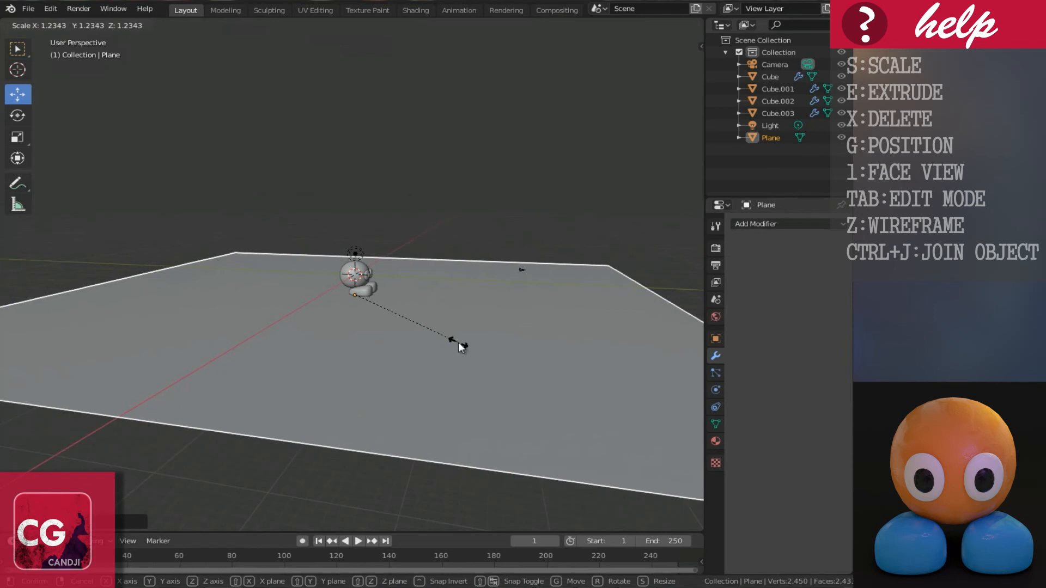
left_click(459, 342)
left_click(715, 441)
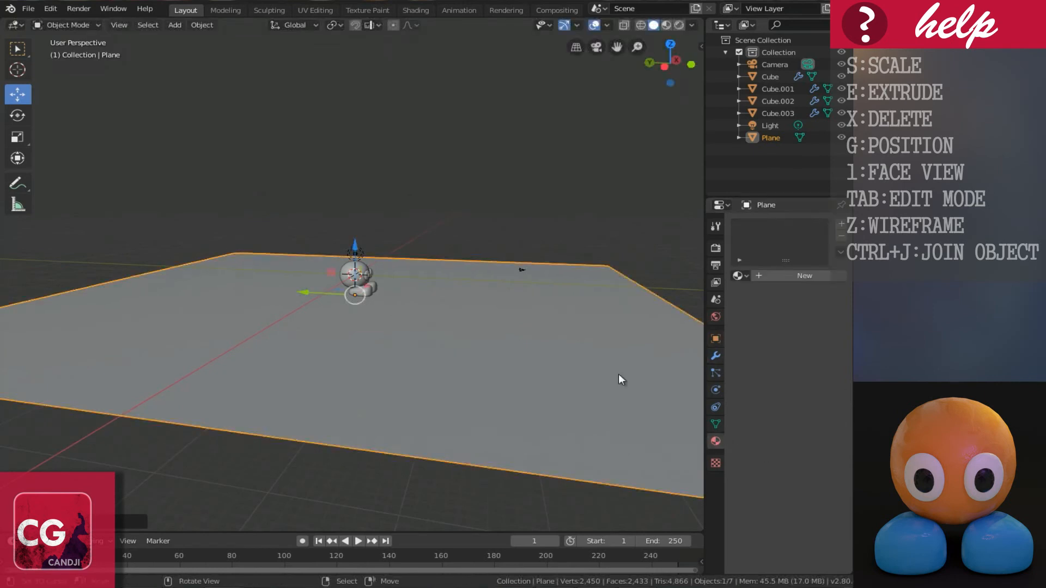
left_click(824, 276)
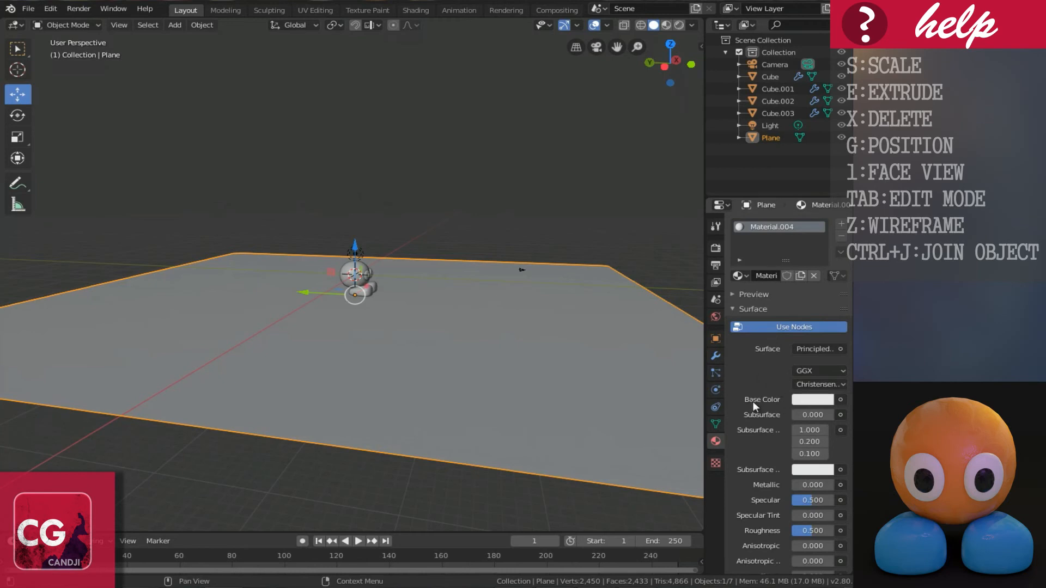
left_click(812, 399)
left_click(823, 255)
left_click_drag(834, 301, 834, 402)
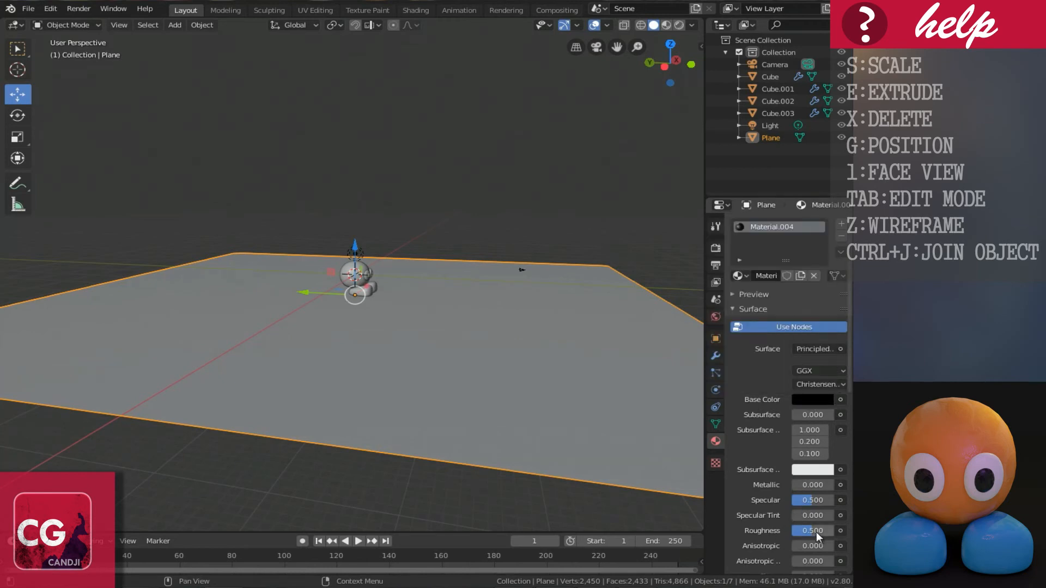
Step: Look through the camera and reframe it closer to the character, angled down from a higher viewpoint with the floor filling the frame
middle_click_drag(410, 253, 347, 279)
scroll(348, 280, "up", 4)
key("KP_0")
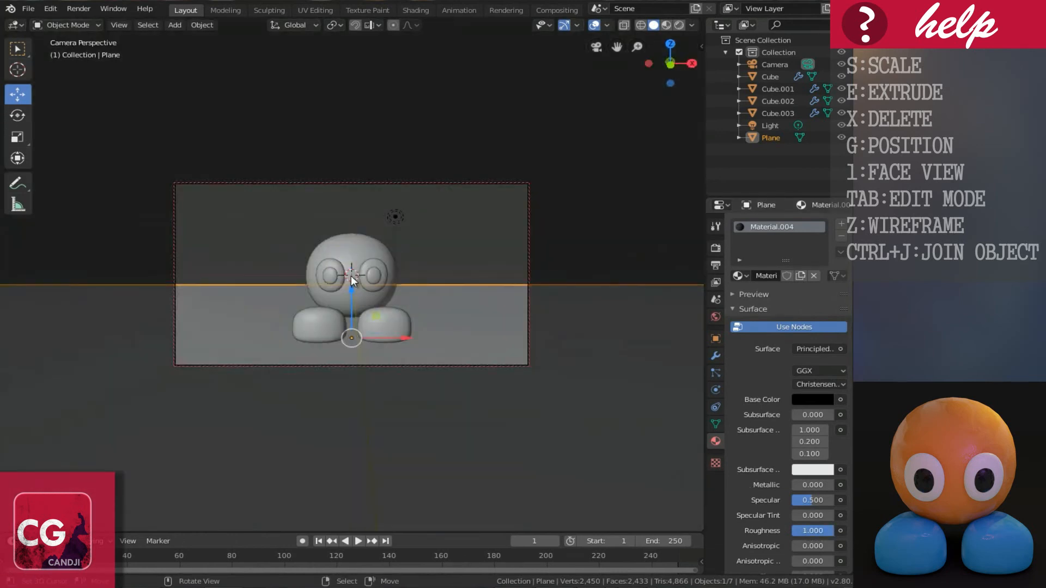
middle_click_drag(342, 253, 352, 292)
scroll(352, 293, "up", 1)
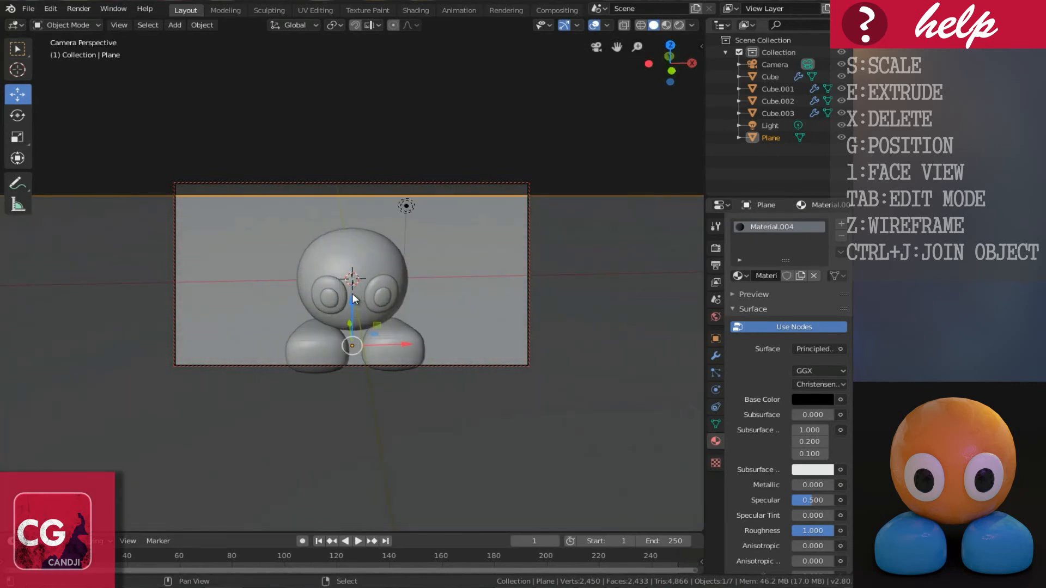
scroll(352, 293, "down", 1, "shift")
scroll(352, 292, "down", 1, "shift")
scroll(352, 292, "up", 1)
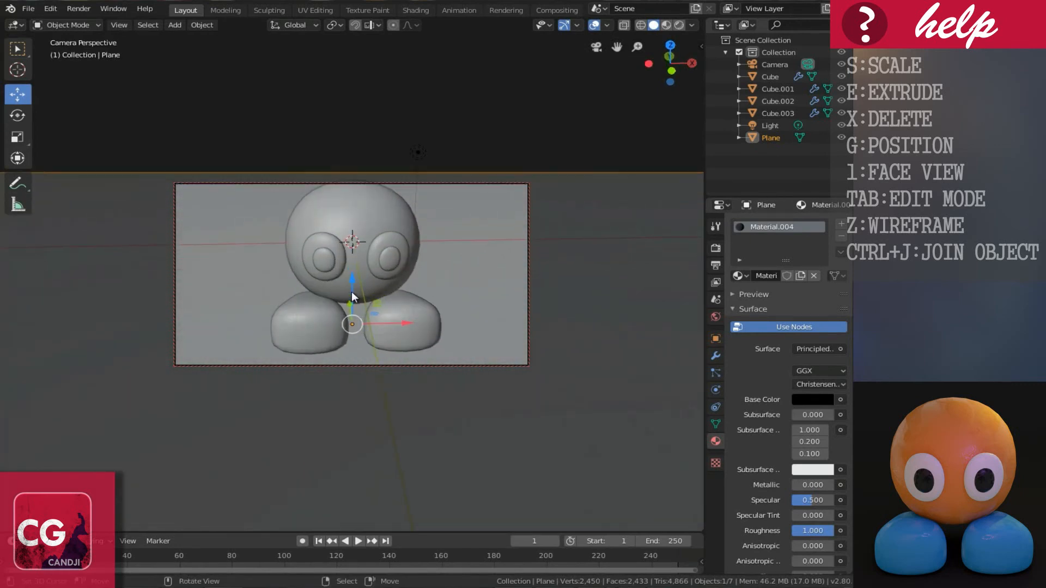
middle_click_drag(351, 292, 347, 293)
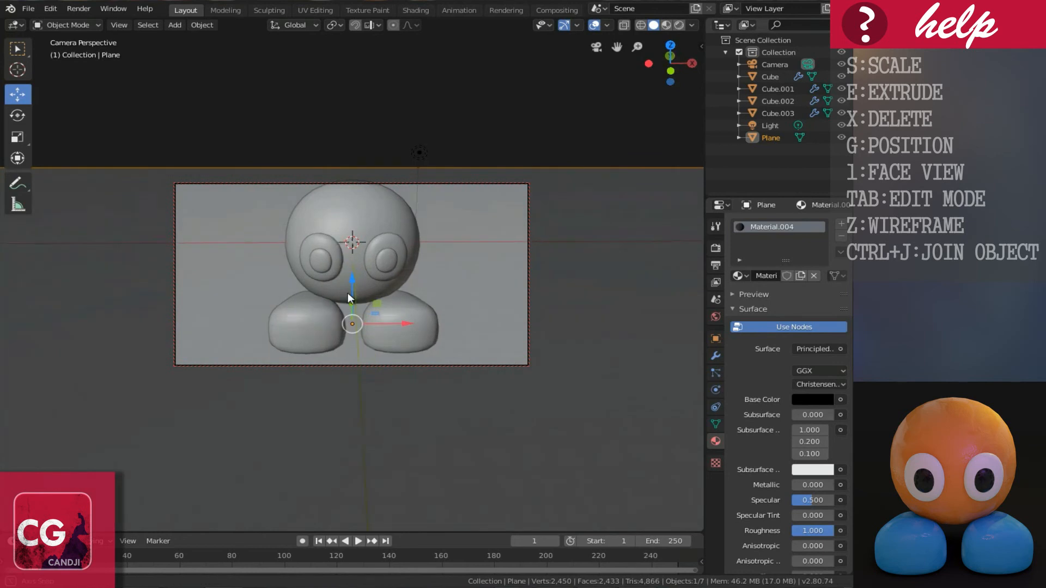
scroll(347, 292, "down", 1)
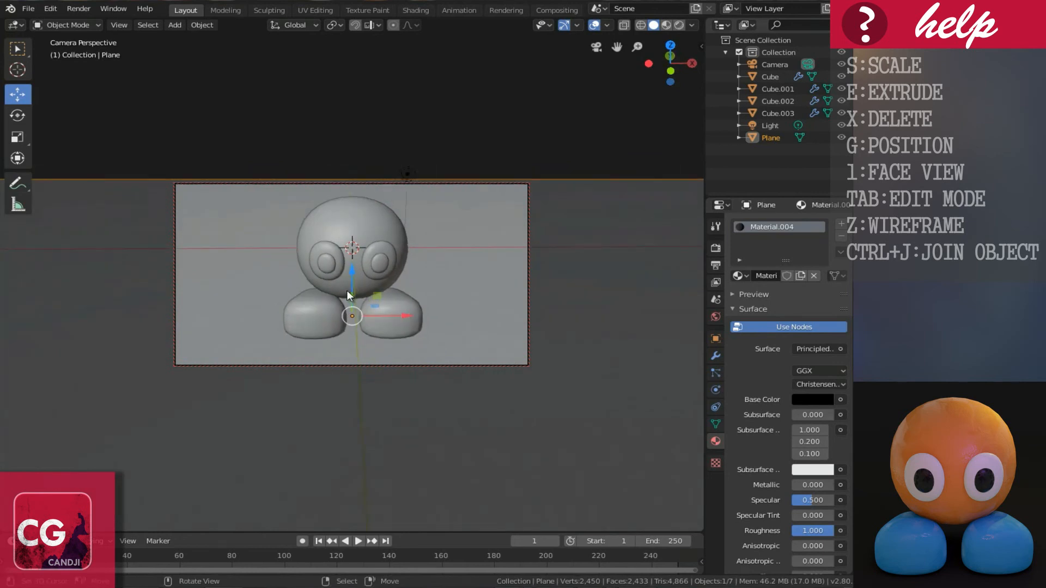
Step: Show the scene in rendered shading and move the light slightly along positive X, away from the character
left_click(679, 25)
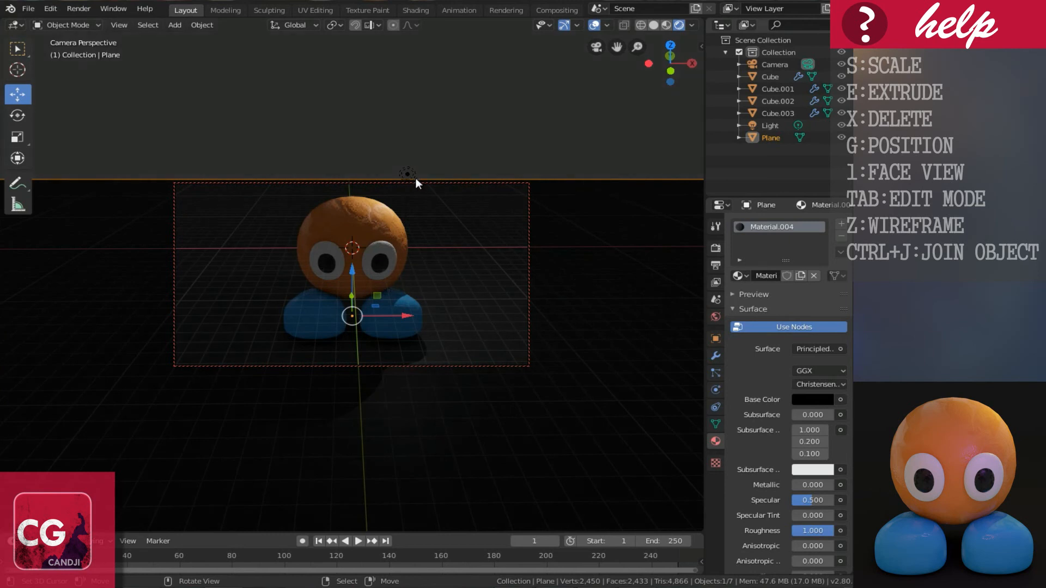
left_click(414, 176)
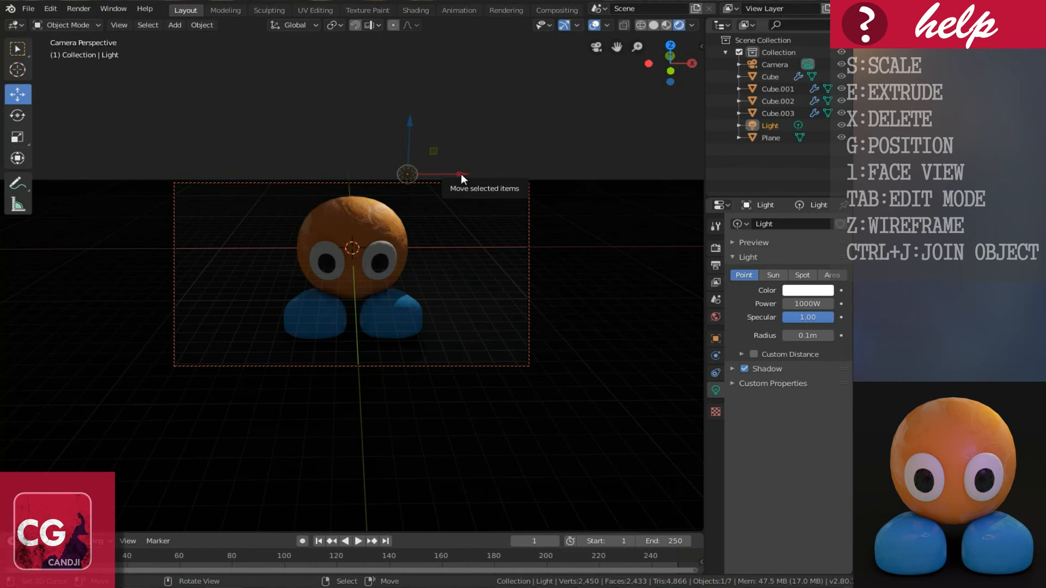
left_click_drag(479, 174, 498, 175)
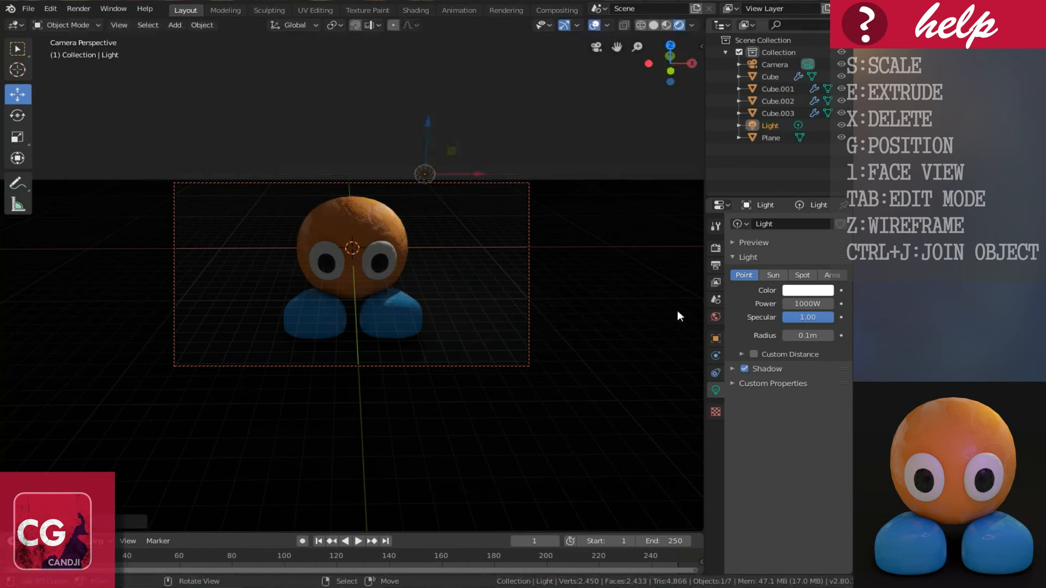
Step: Set the light's color to golden yellow (H 0.127, S 0.707, V 1.000) and remove the World from the scene
left_click(812, 294)
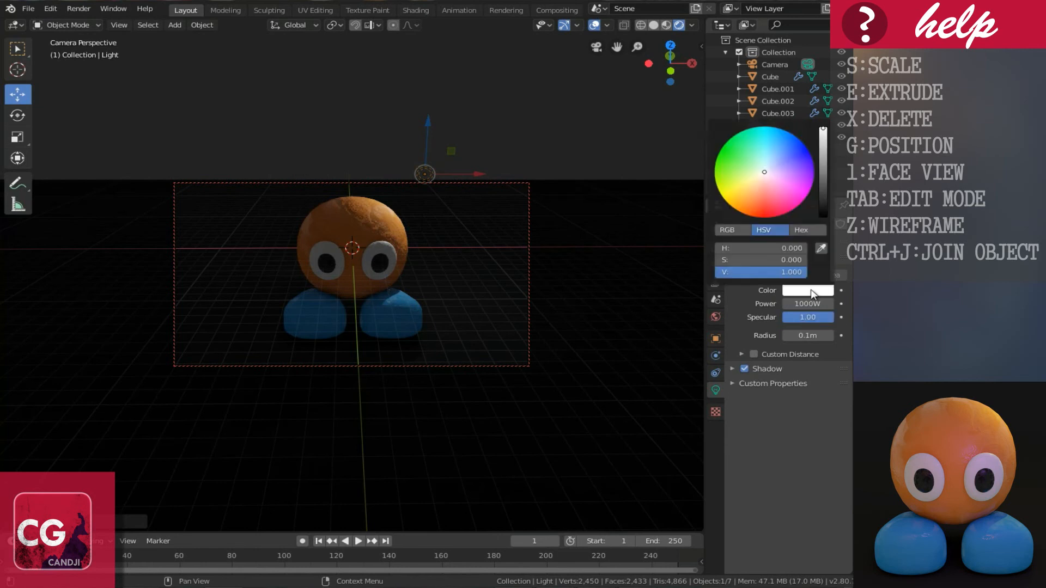
left_click(765, 198)
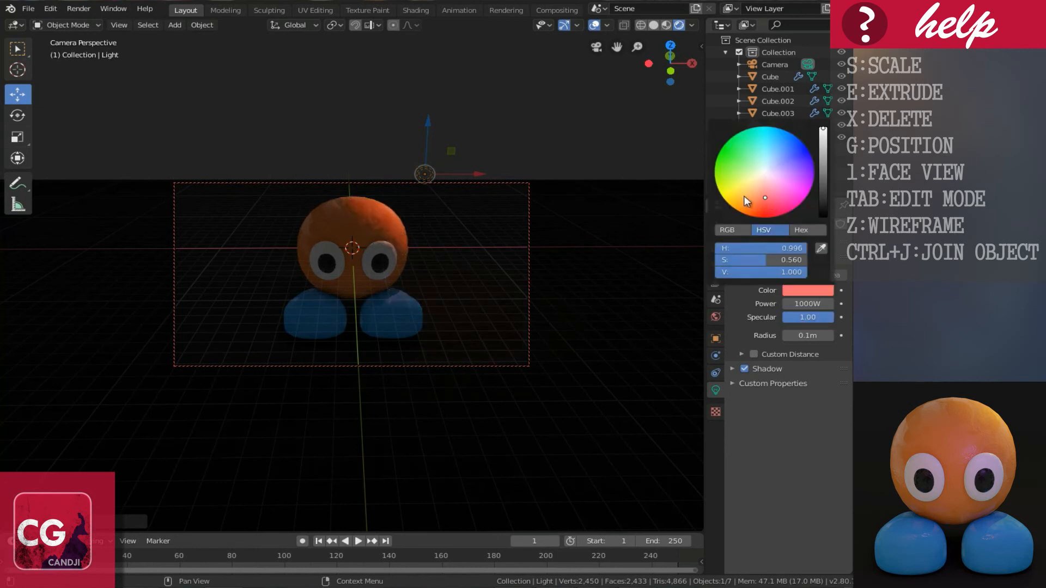
left_click(740, 195)
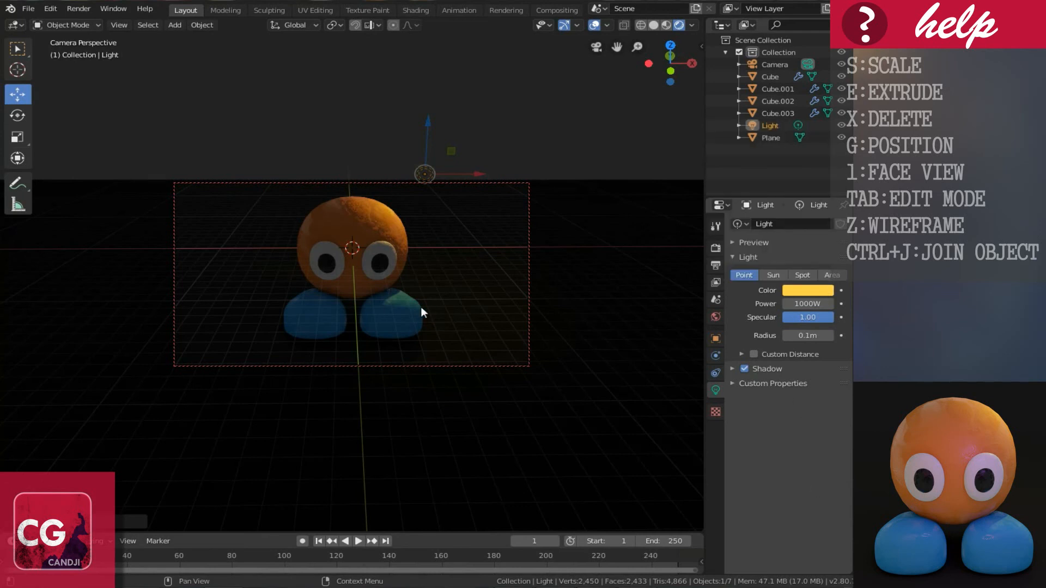
left_click(715, 317)
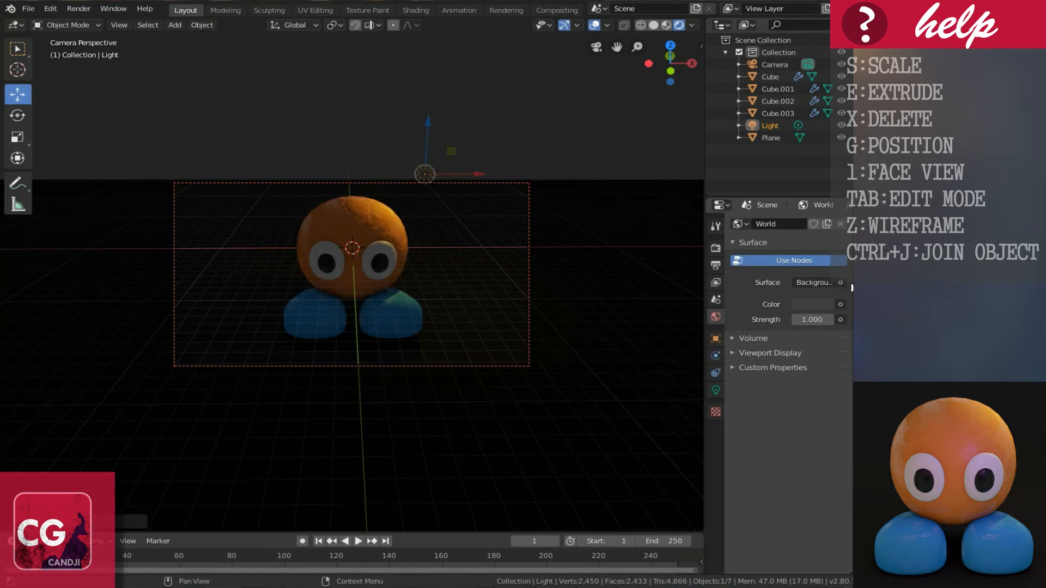
left_click(840, 224)
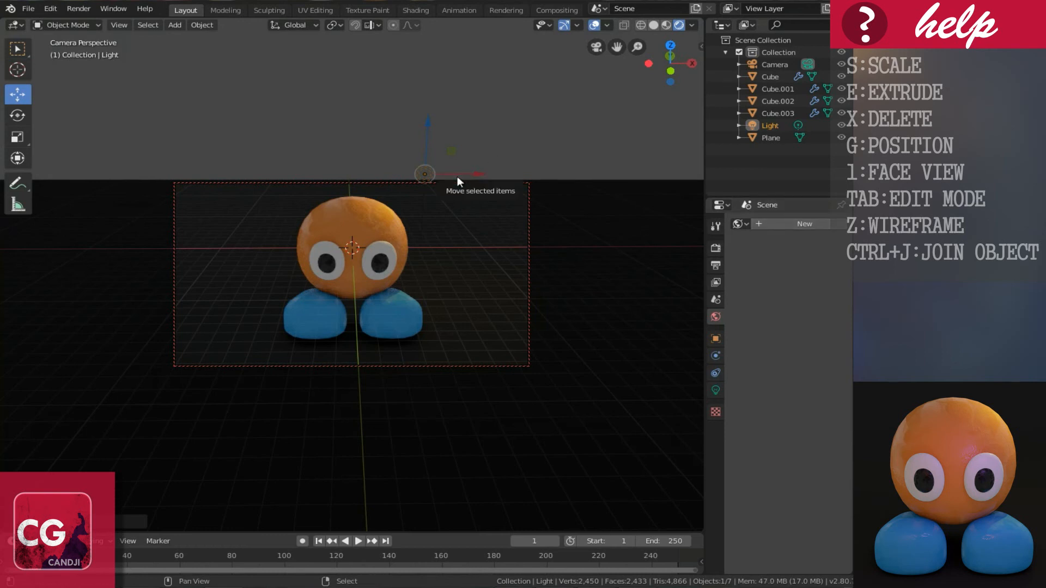
Step: Duplicate the light, placing the copy about -8.7 m along X, and move it about -17.34 m along Y toward the camera
key("shift+d")
key("x")
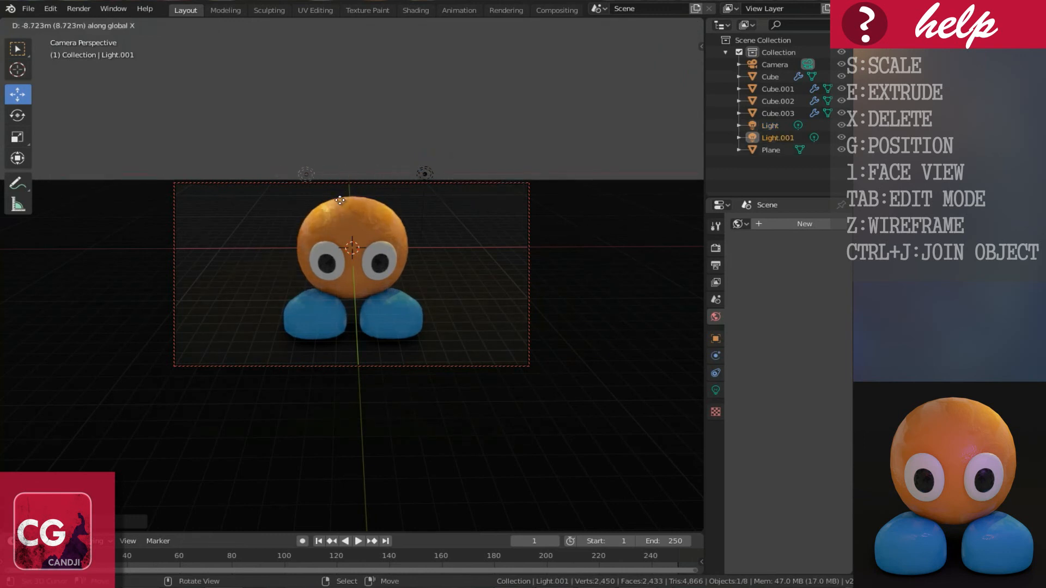
left_click(340, 200)
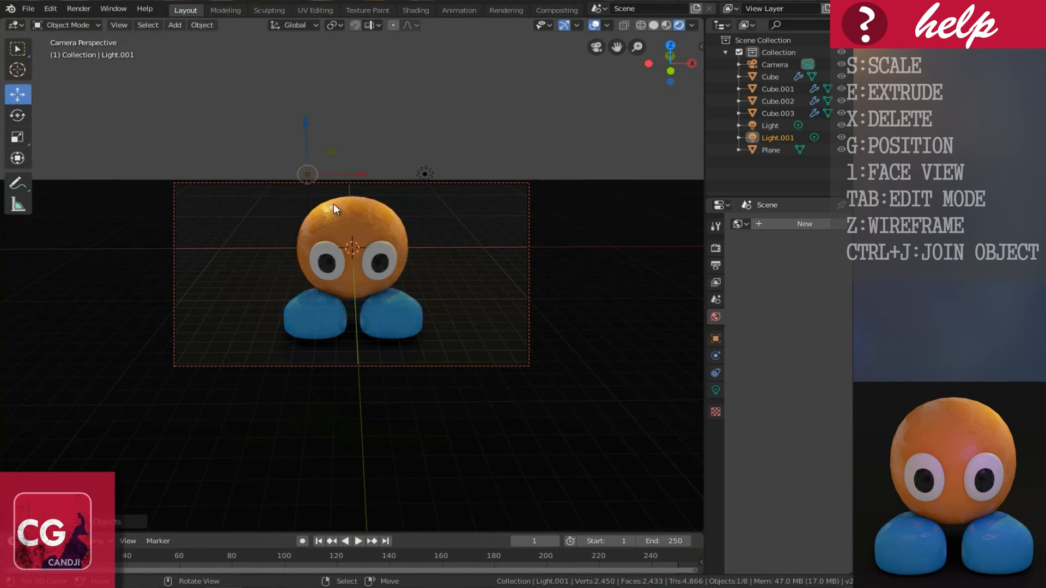
key("g")
key("y")
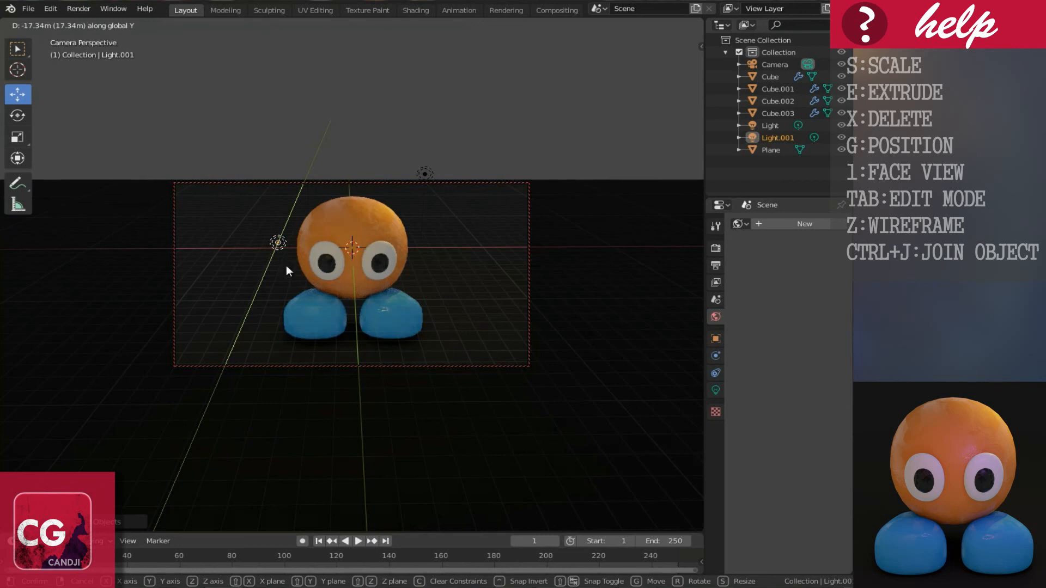
left_click(286, 265)
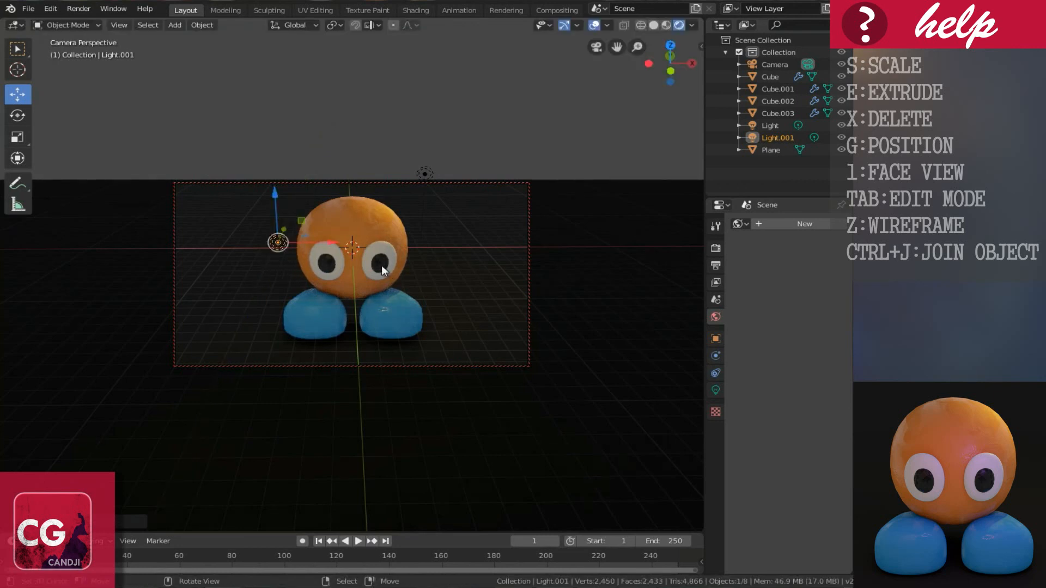
Step: Try pink and red tones for the duplicated light's color and set it to orange
left_click(716, 390)
left_click(806, 291)
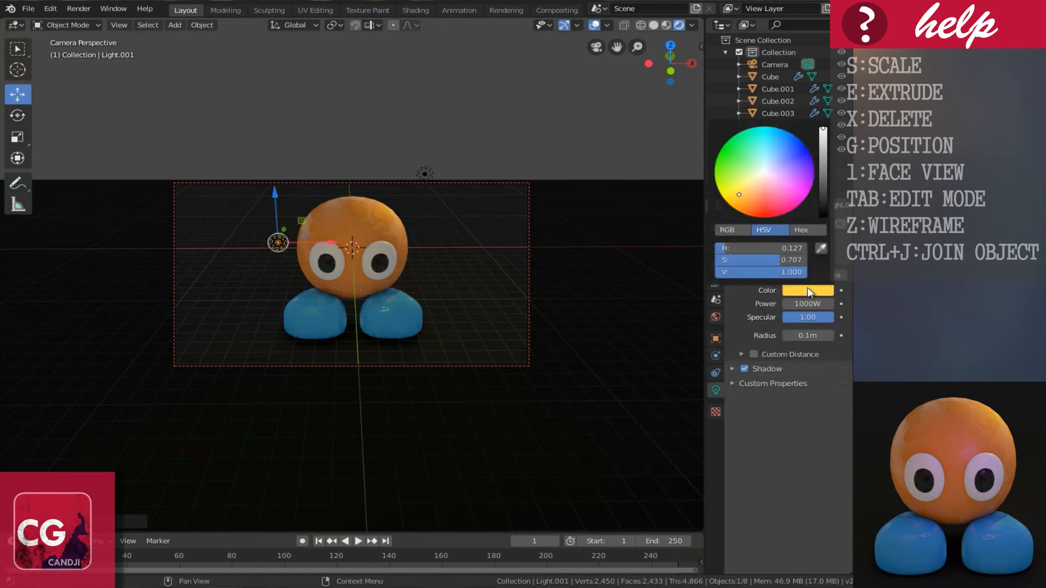
left_click(754, 197)
left_click(773, 200)
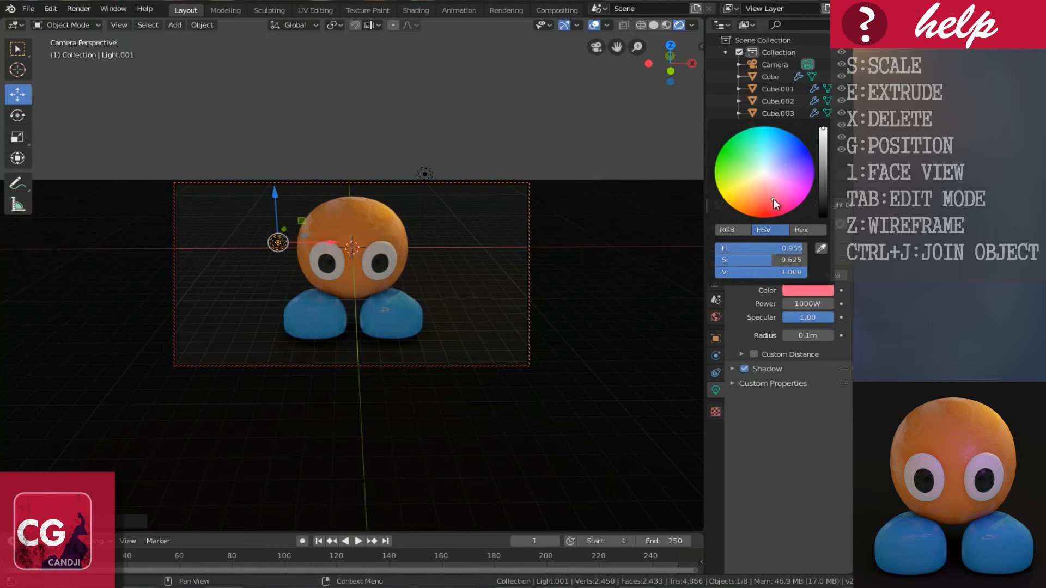
left_click(786, 203)
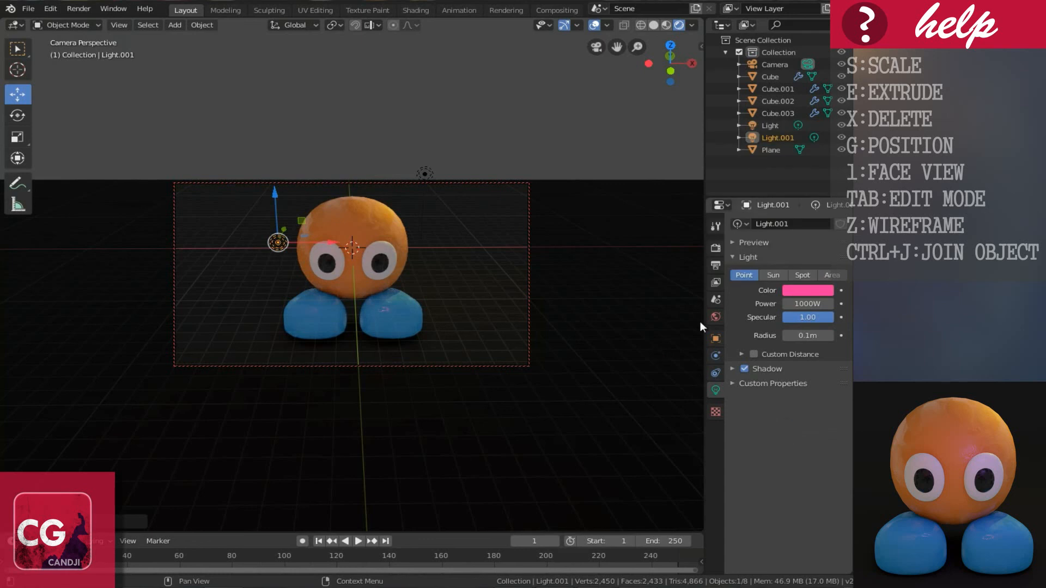
left_click(803, 289)
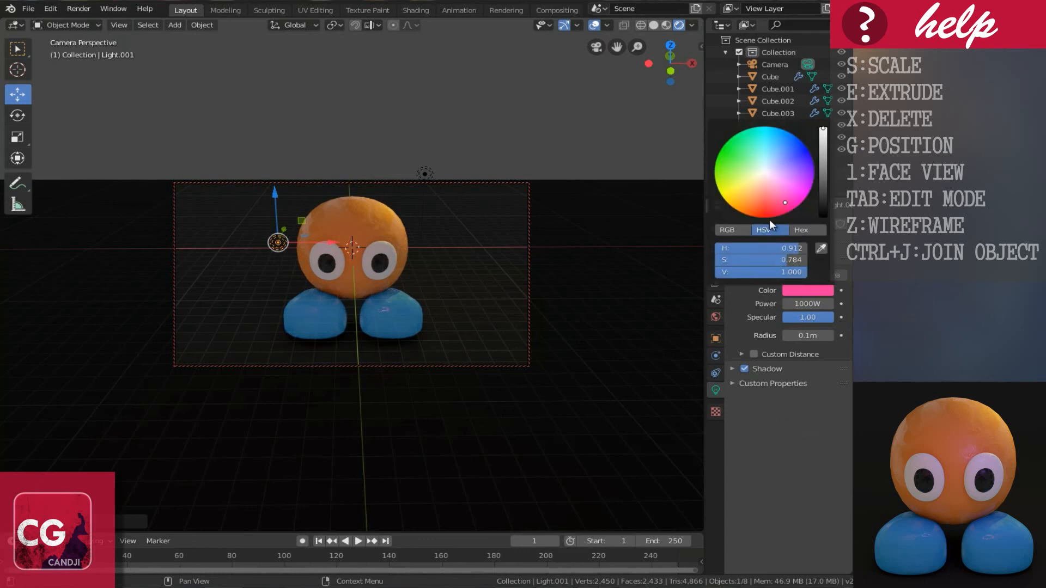
left_click(759, 204)
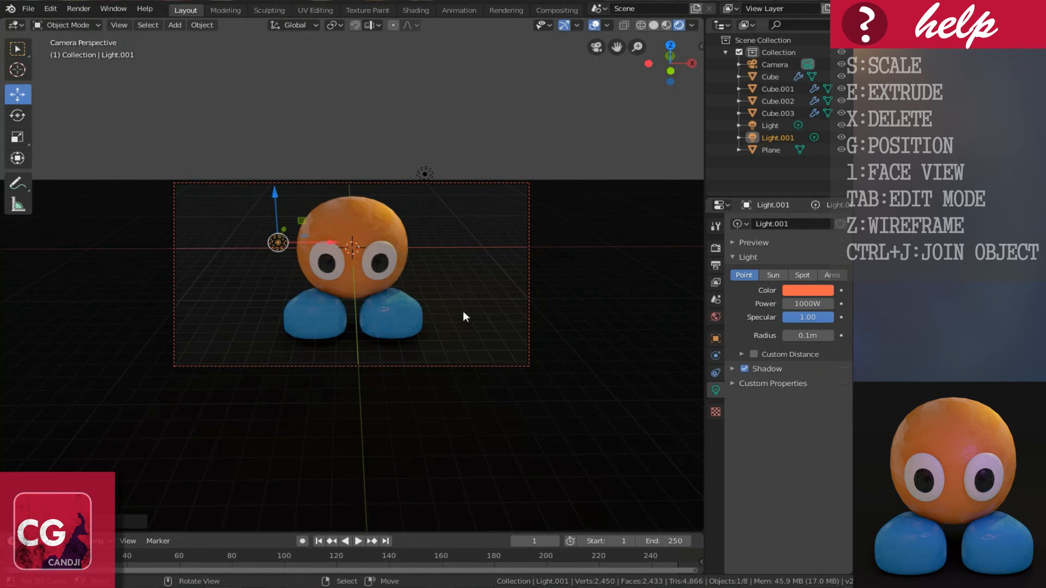
Step: Switch to solid shading, duplicate the golden-yellow light along X and move the copy along negative Y toward the front of the character
middle_click_drag(463, 312, 459, 223)
mouse_move(368, 256)
middle_mouse_down()
mouse_move(305, 255)
mouse_move(374, 243)
middle_mouse_up()
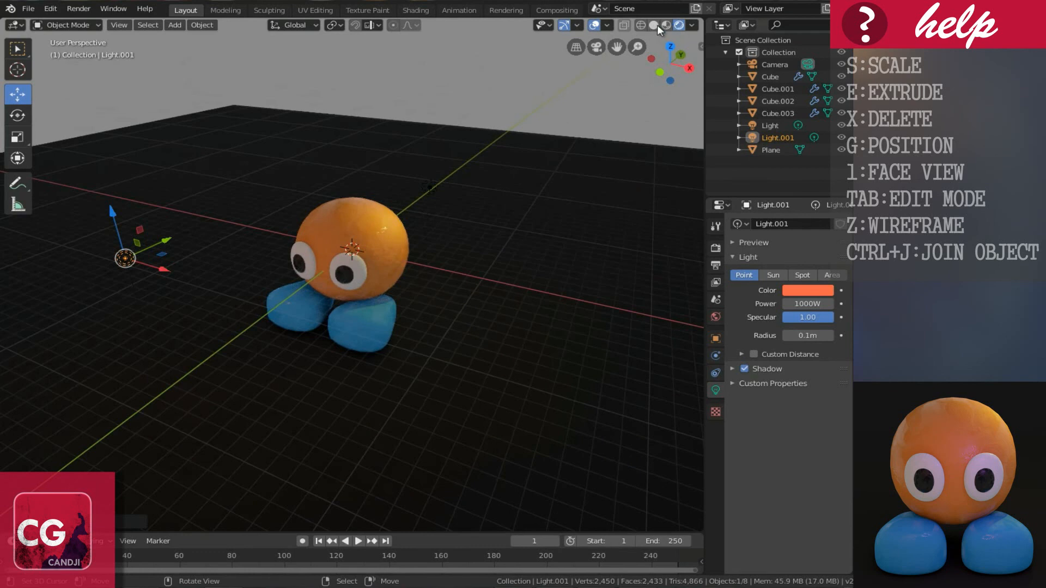
left_click(653, 24)
mouse_move(407, 198)
middle_mouse_down()
mouse_move(259, 294)
mouse_move(392, 250)
mouse_move(410, 288)
middle_mouse_up()
left_click(390, 228)
middle_click_drag(417, 241, 440, 329)
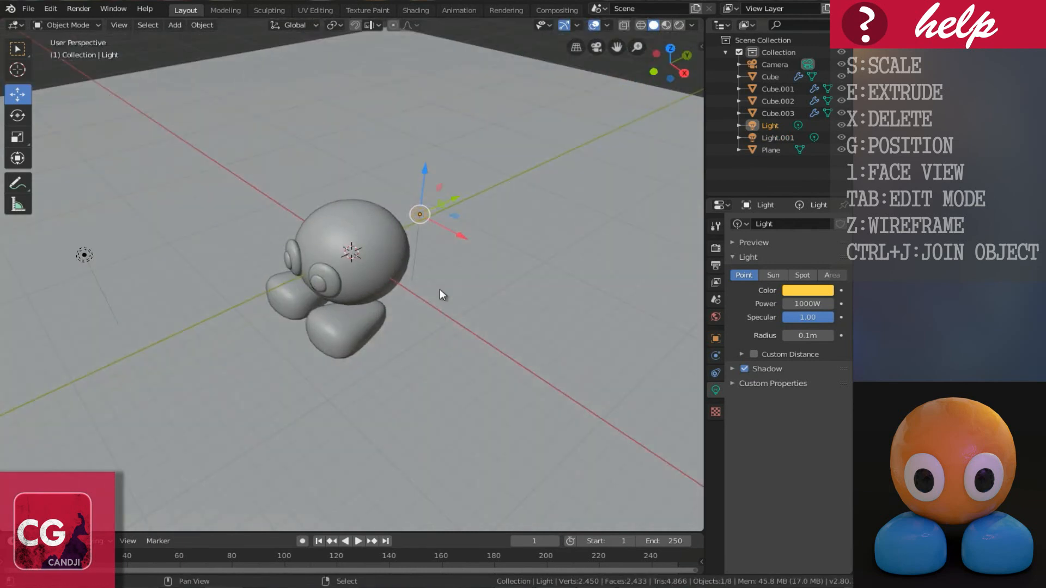
key("shift+d")
key("x")
left_click(317, 230)
middle_click_drag(337, 238, 312, 295)
key("g")
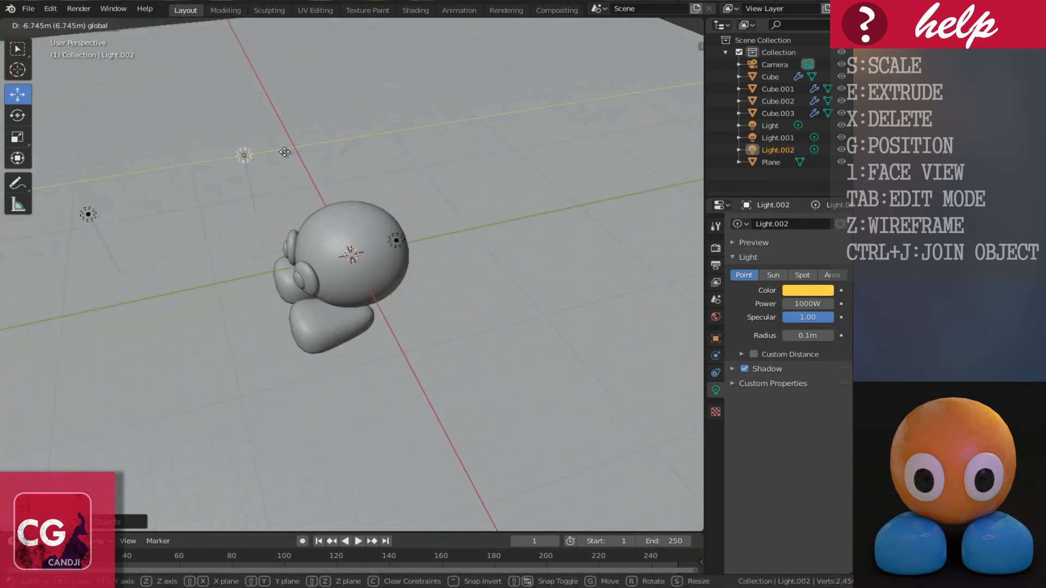
left_click(289, 342)
Step: Reposition the new light along its axes so it sits in front of the character near the head
middle_click_drag(290, 342, 426, 299)
left_click_drag(429, 304, 398, 292)
left_click_drag(396, 247, 345, 313)
middle_click_drag(379, 344, 399, 319)
left_click_drag(430, 217, 397, 216)
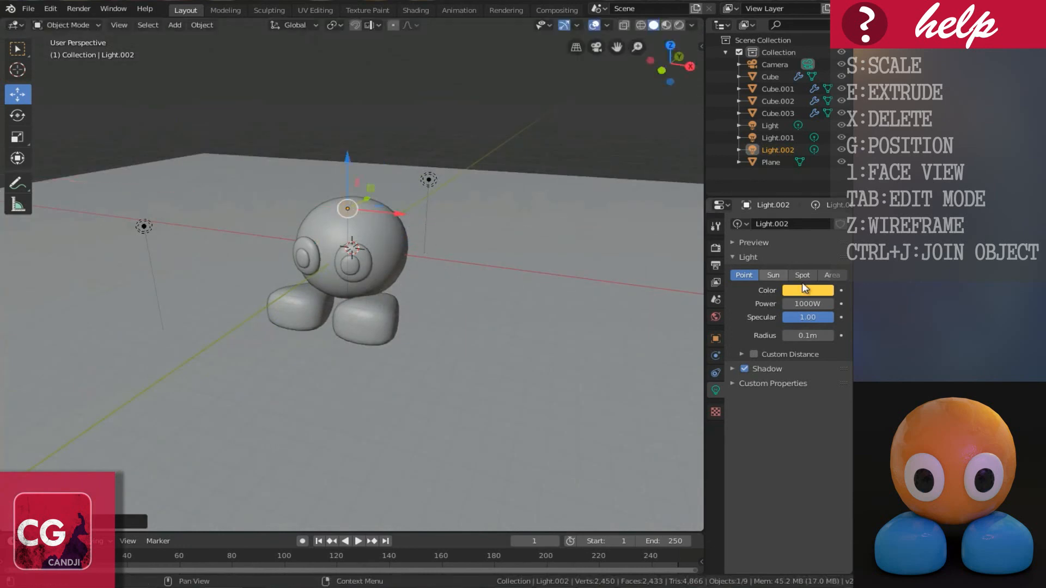
Step: Set the new light's color to purple and check the lighting on the character in rendered shading
left_click(806, 289)
left_click_drag(789, 158, 798, 174)
left_click(678, 26)
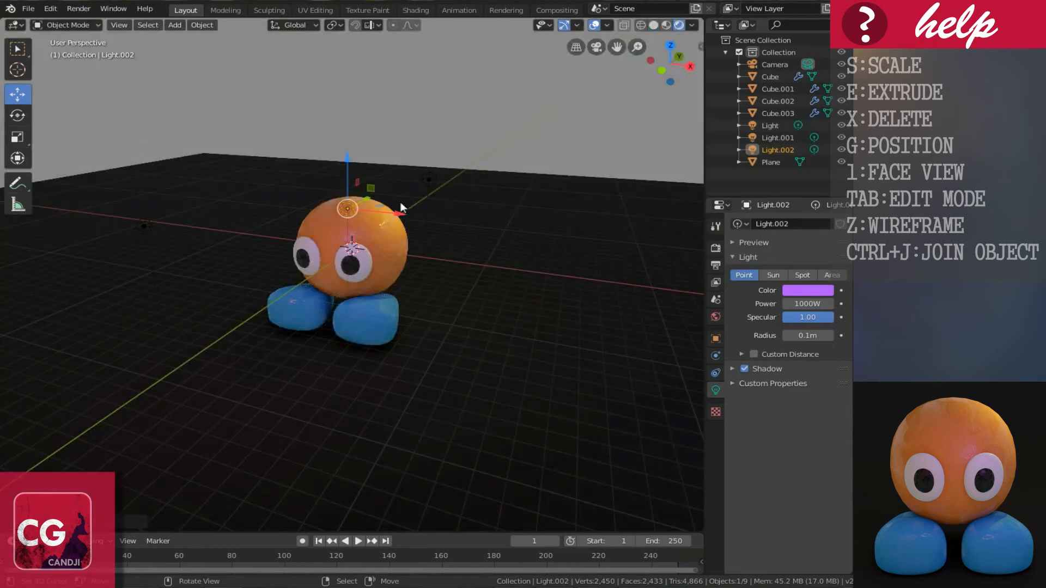
middle_click_drag(443, 297, 445, 238)
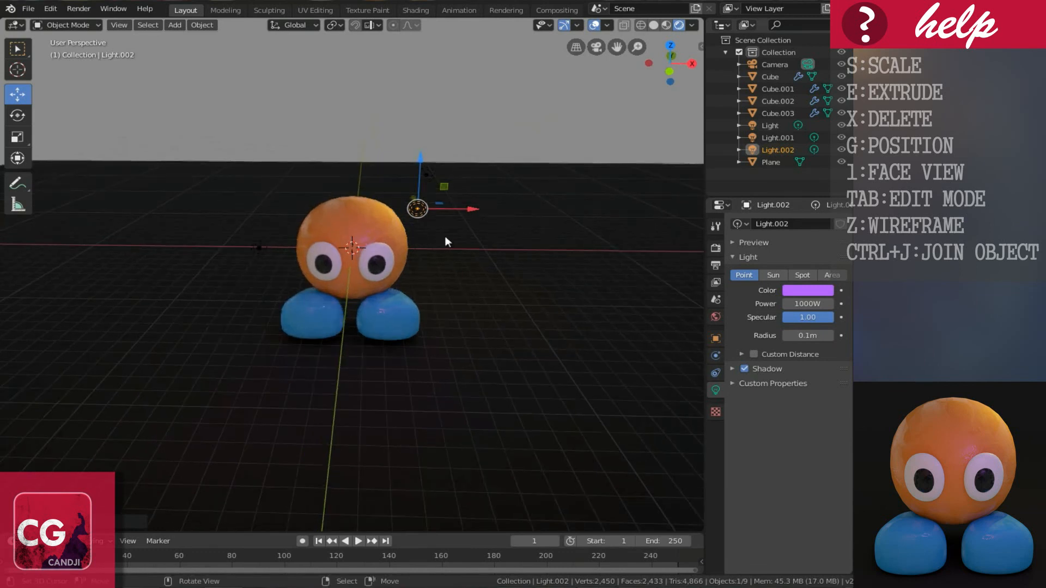